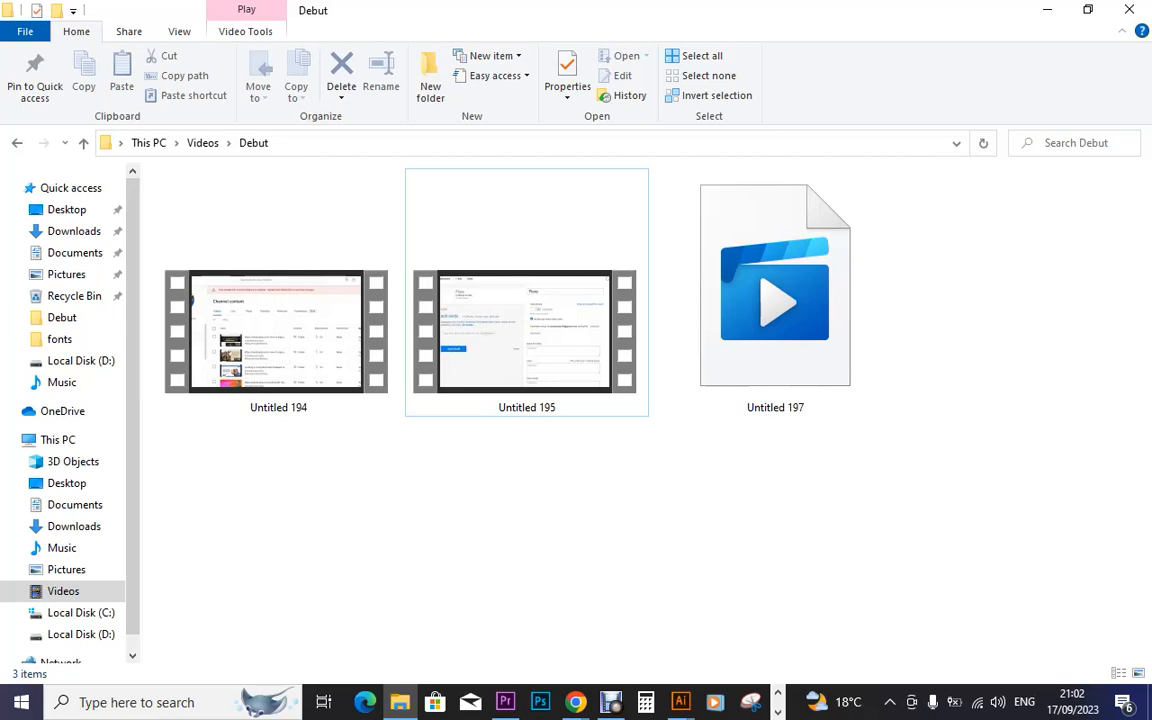
Switch from File Explorer to Illustrator's blank Untitled-1 document
{"action": "left_click", "coordinate": [679, 702]}
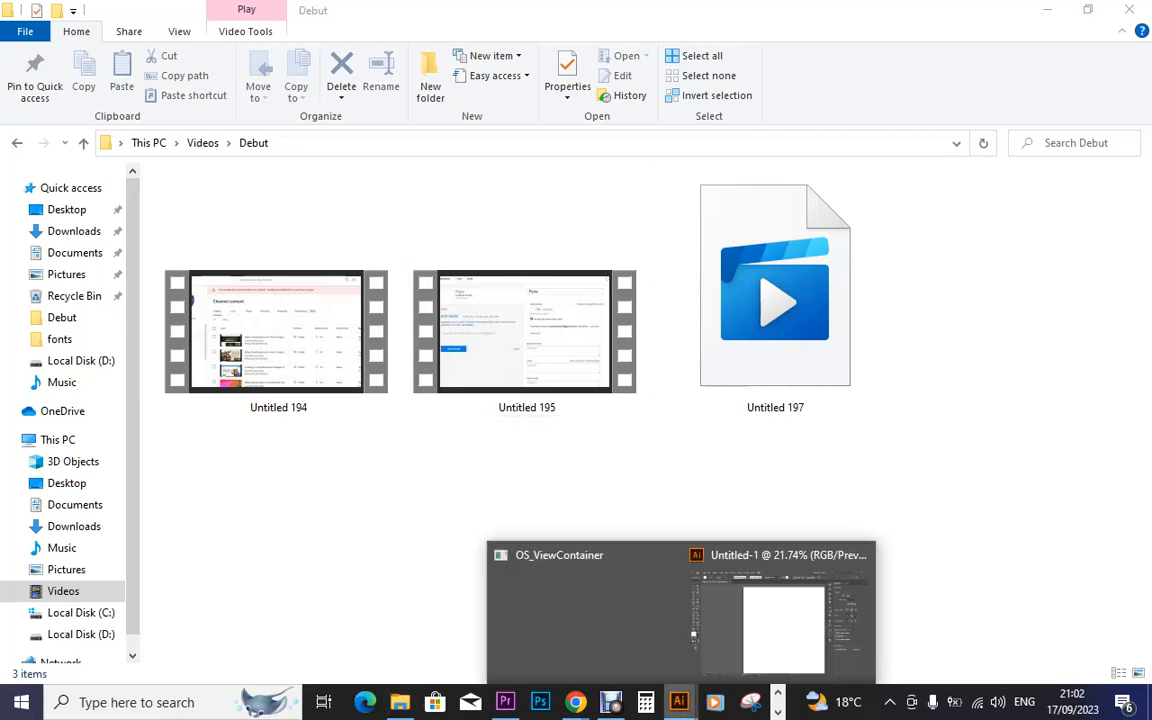
{"action": "left_click", "coordinate": [783, 612]}
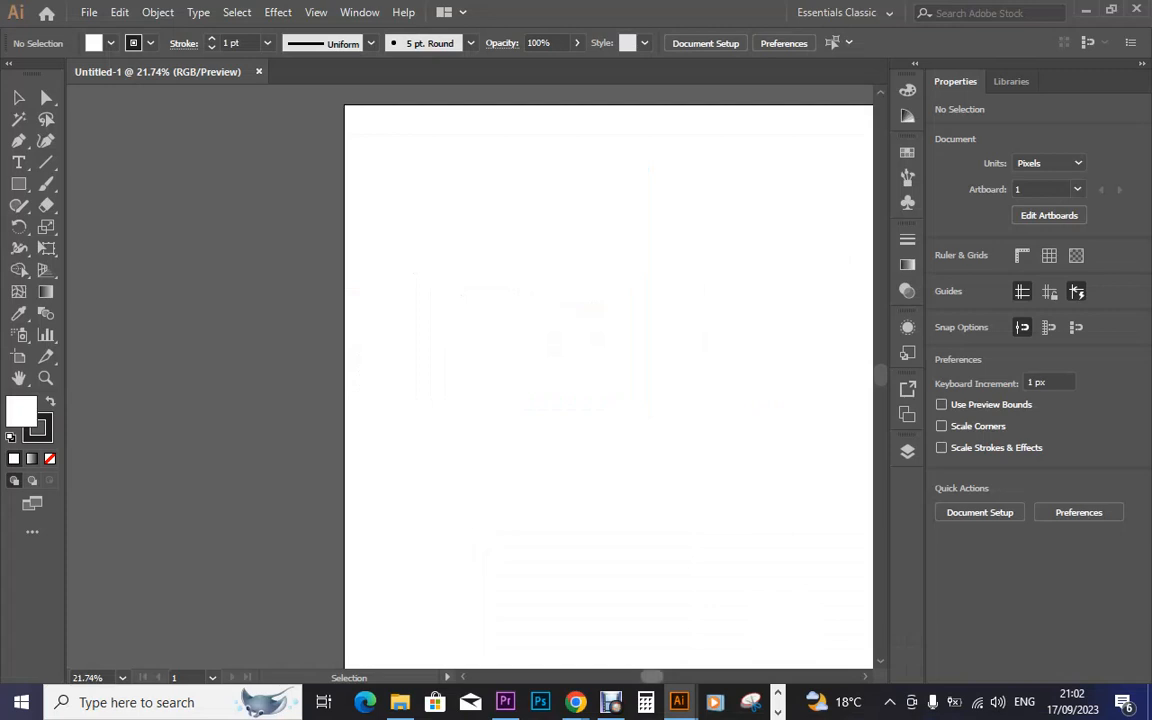
{"action": "mouse_move", "coordinate": [575, 702]}
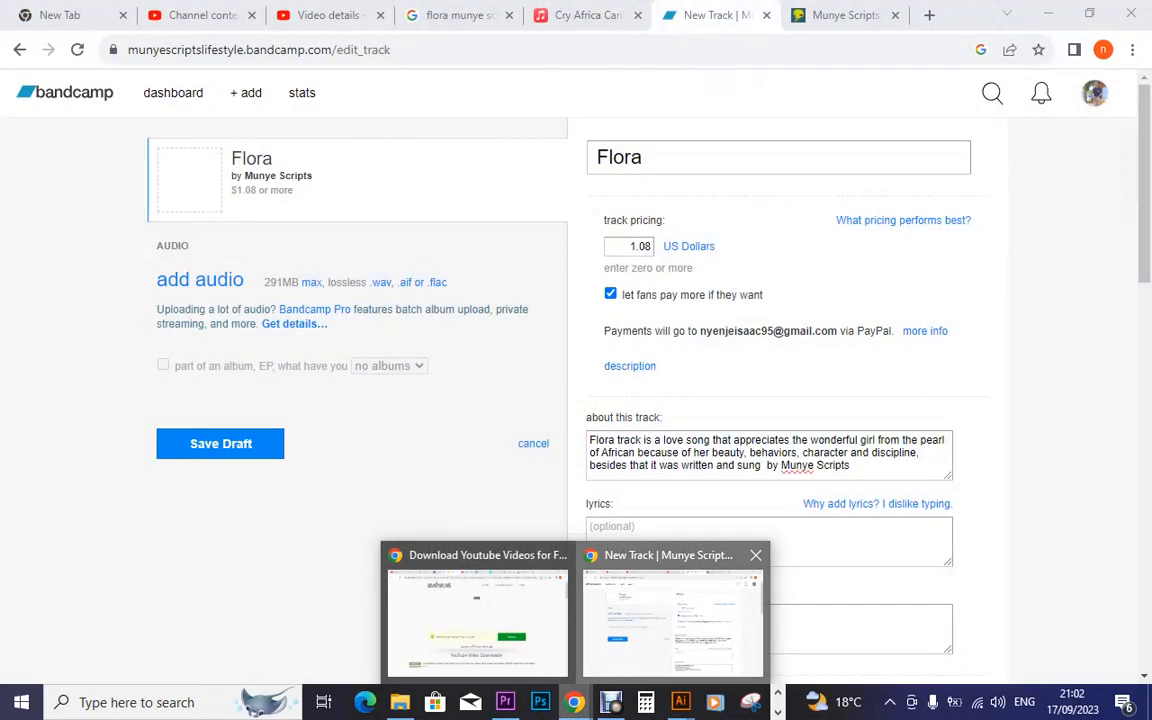
Bring Chrome forward and open the Munye Scripts DistroKid tab for the Flora release
{"action": "left_click", "coordinate": [673, 615]}
{"action": "left_click", "coordinate": [845, 15]}
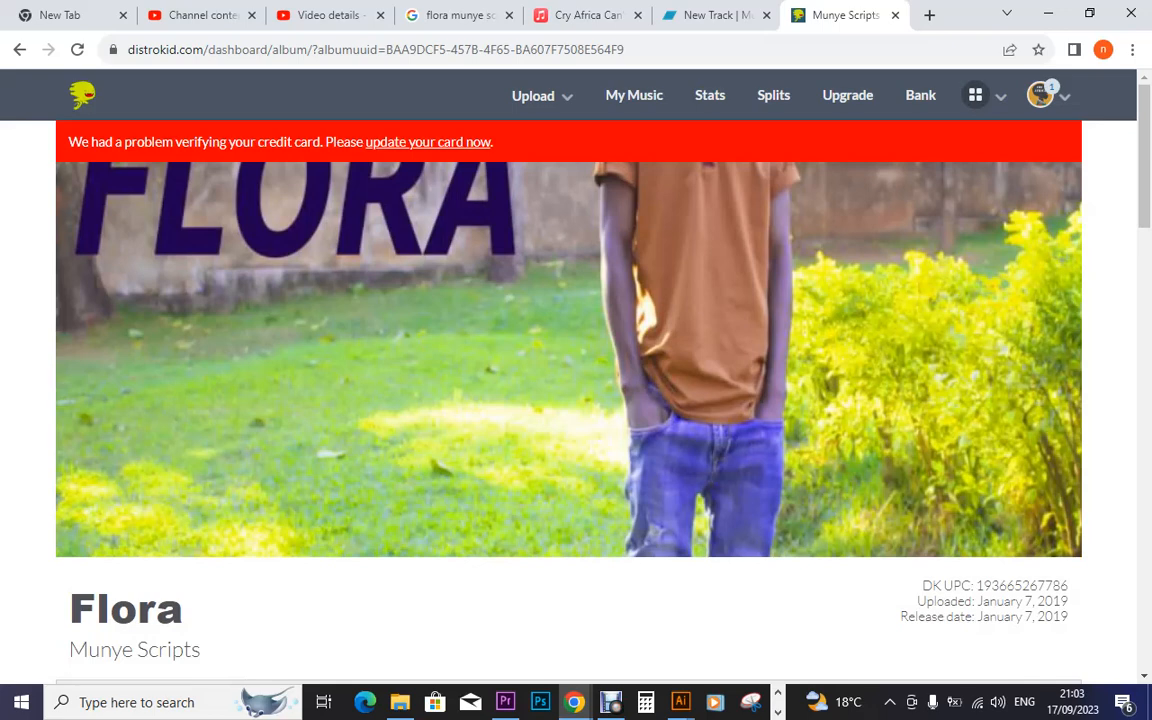
{"action": "scroll", "coordinate": [568, 360], "scroll_direction": "down", "scroll_amount": 3}
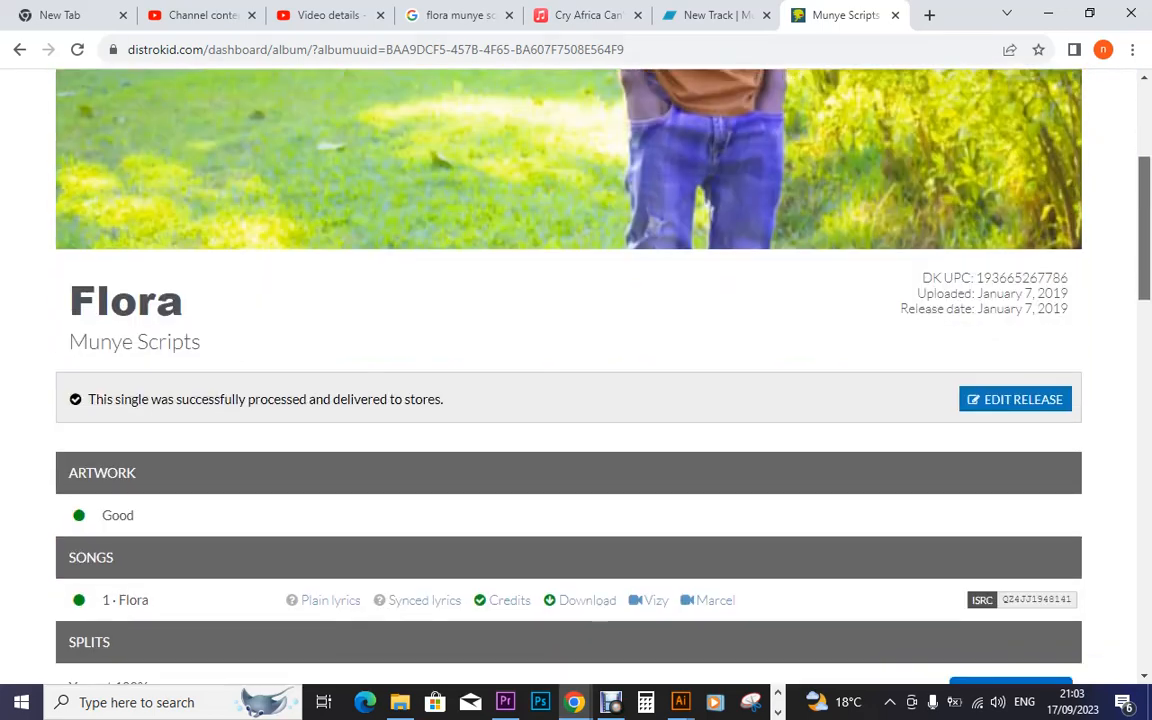
{"action": "scroll", "coordinate": [568, 360], "scroll_direction": "down", "scroll_amount": 2}
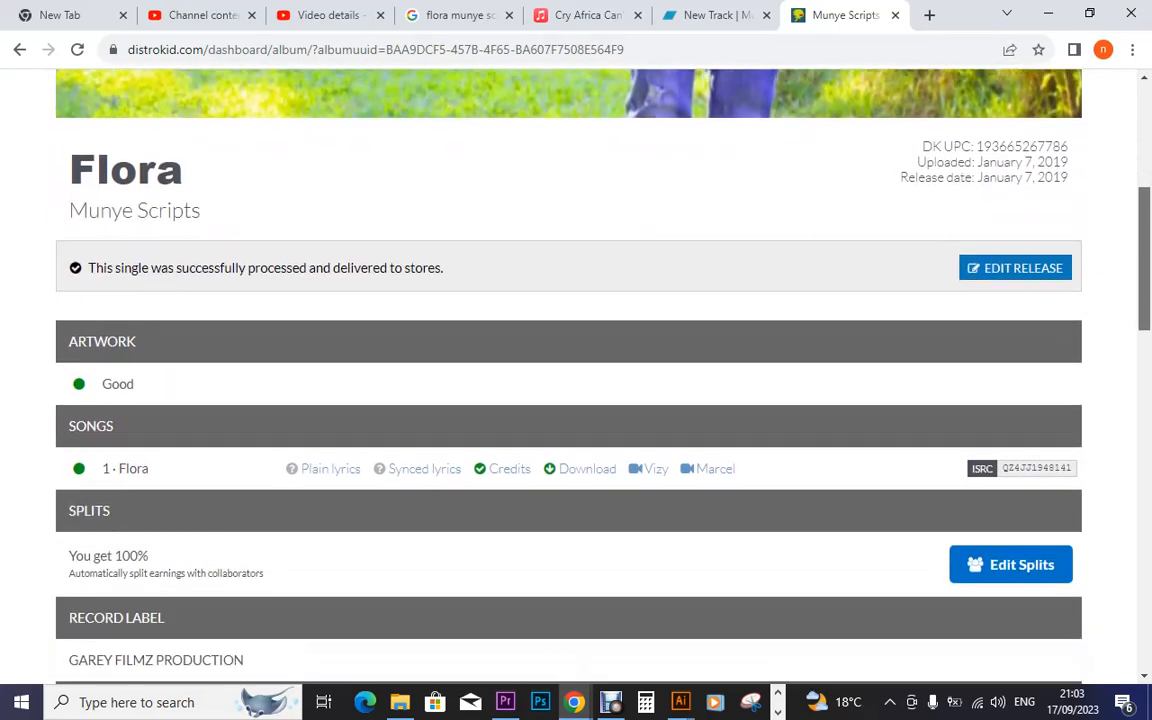
{"action": "scroll", "coordinate": [568, 360], "scroll_direction": "down", "scroll_amount": 1}
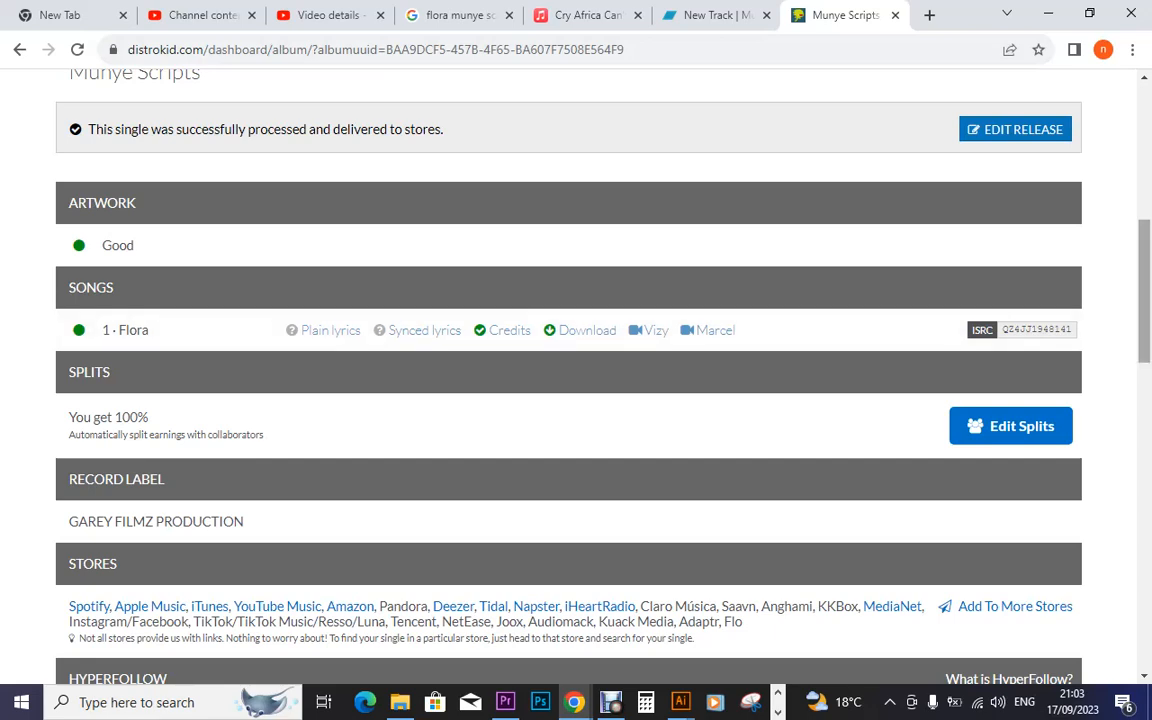
{"action": "left_click", "coordinate": [714, 15]}
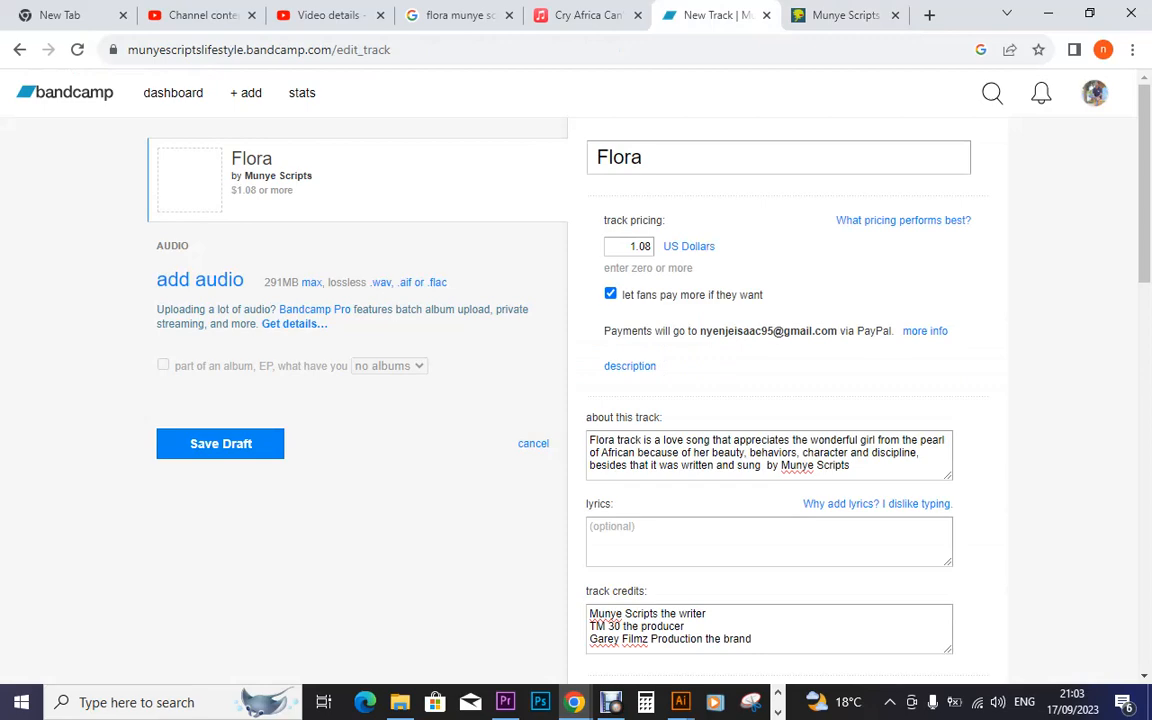
{"action": "left_click_drag", "start_coordinate": [1144, 183], "coordinate": [1144, 455]}
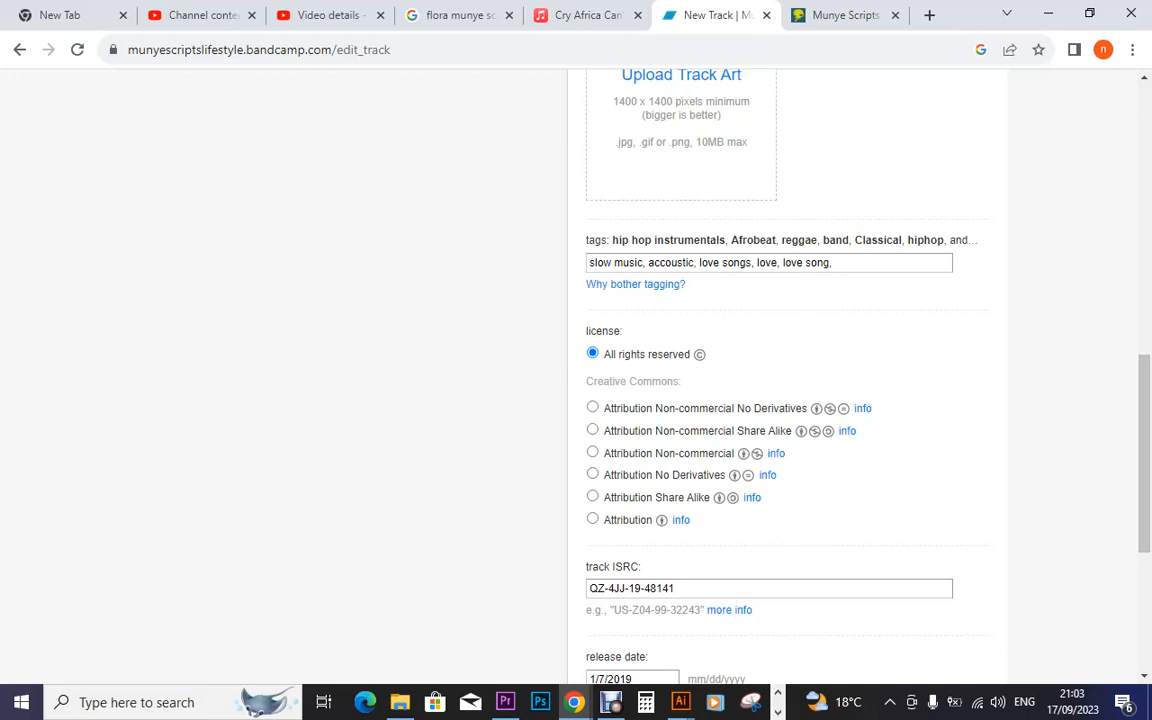
{"action": "scroll", "coordinate": [553, 635], "scroll_direction": "down", "scroll_amount": 3}
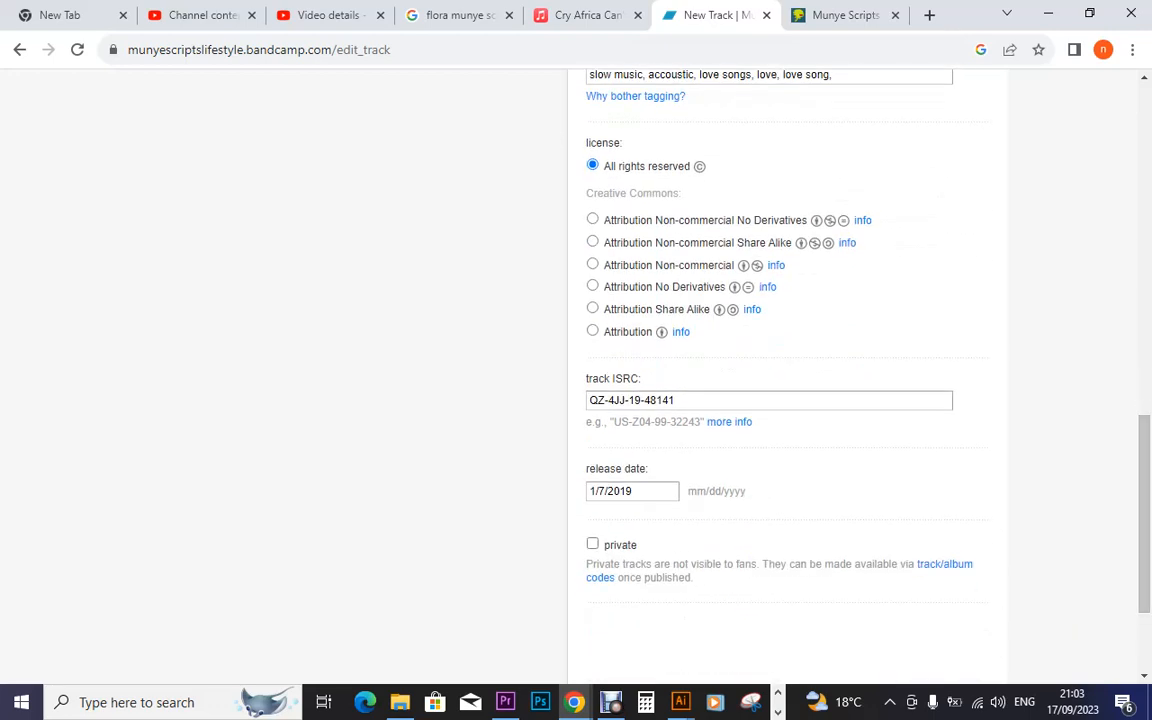
{"action": "key", "text": "ctrl+Tab"}
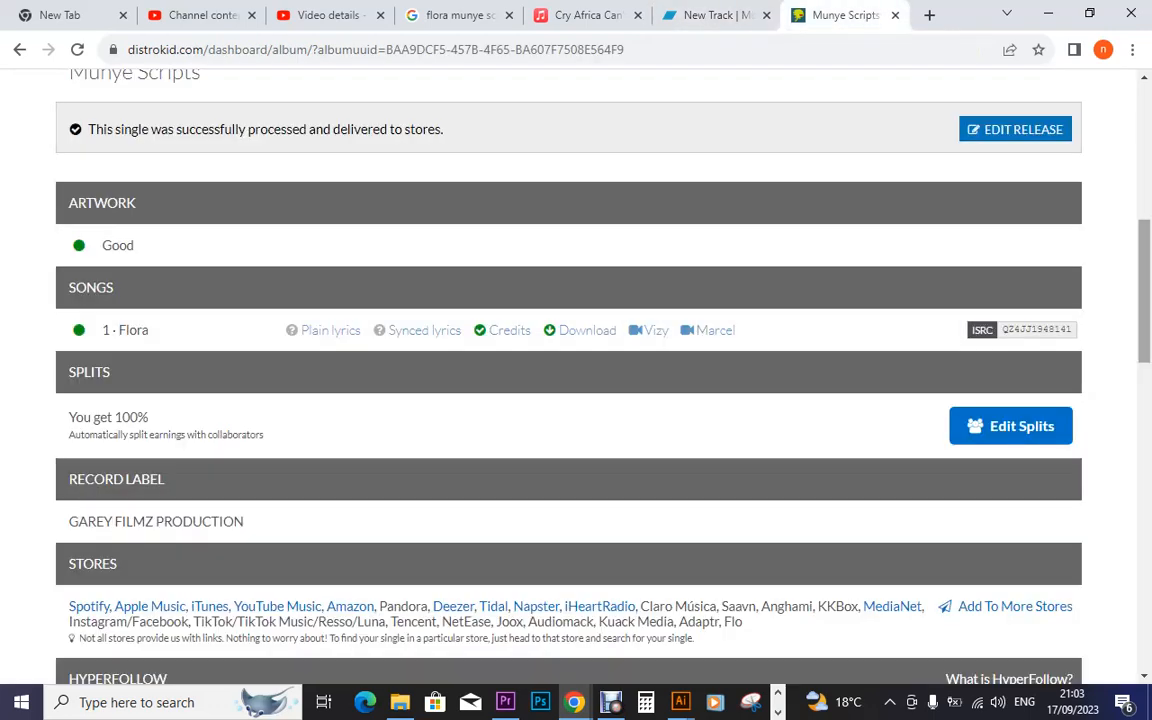
{"action": "scroll", "coordinate": [556, 637], "scroll_direction": "up", "scroll_amount": 5}
{"action": "scroll", "coordinate": [568, 380], "scroll_direction": "down", "scroll_amount": 1}
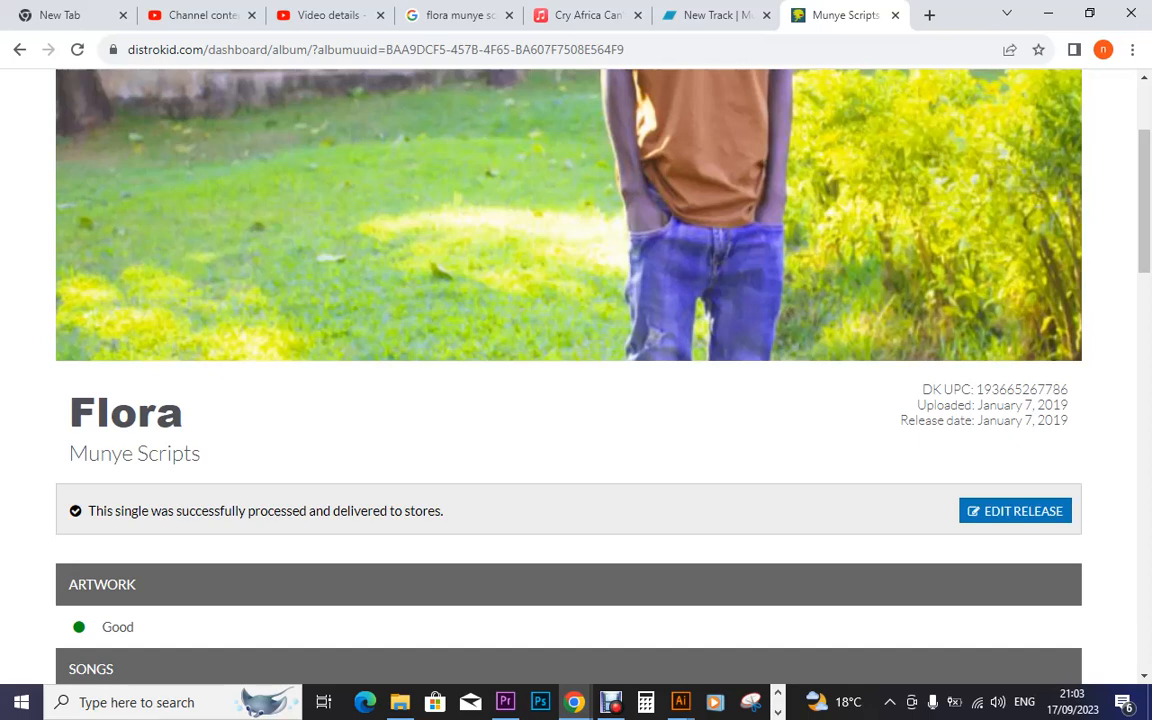
{"action": "scroll", "coordinate": [568, 370], "scroll_direction": "down", "scroll_amount": 5}
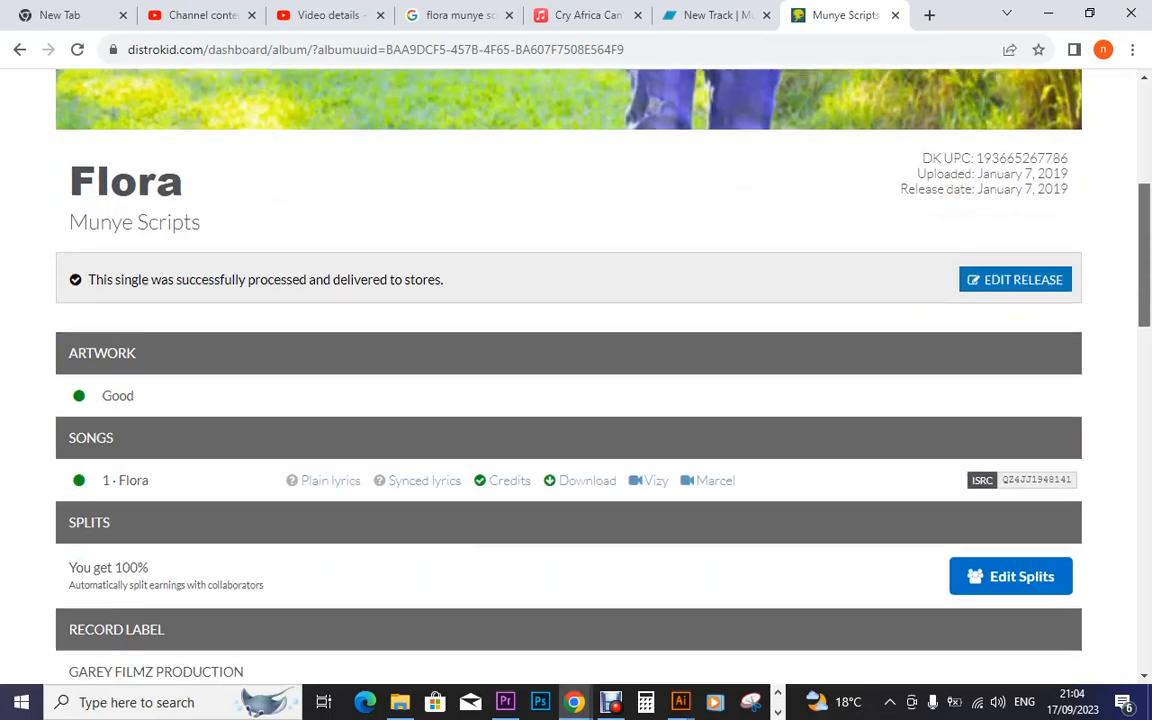
{"action": "scroll", "coordinate": [568, 370], "scroll_direction": "down", "scroll_amount": 7}
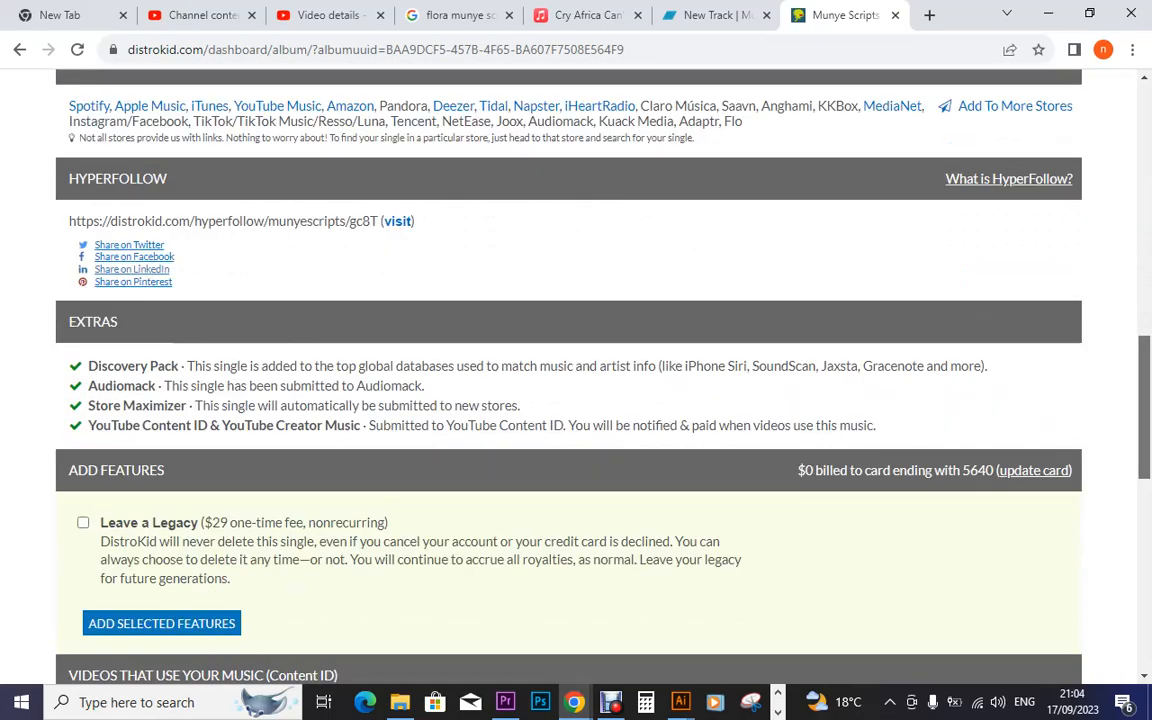
{"action": "scroll", "coordinate": [568, 370], "scroll_direction": "down", "scroll_amount": 2}
{"action": "scroll", "coordinate": [568, 370], "scroll_direction": "up", "scroll_amount": 14}
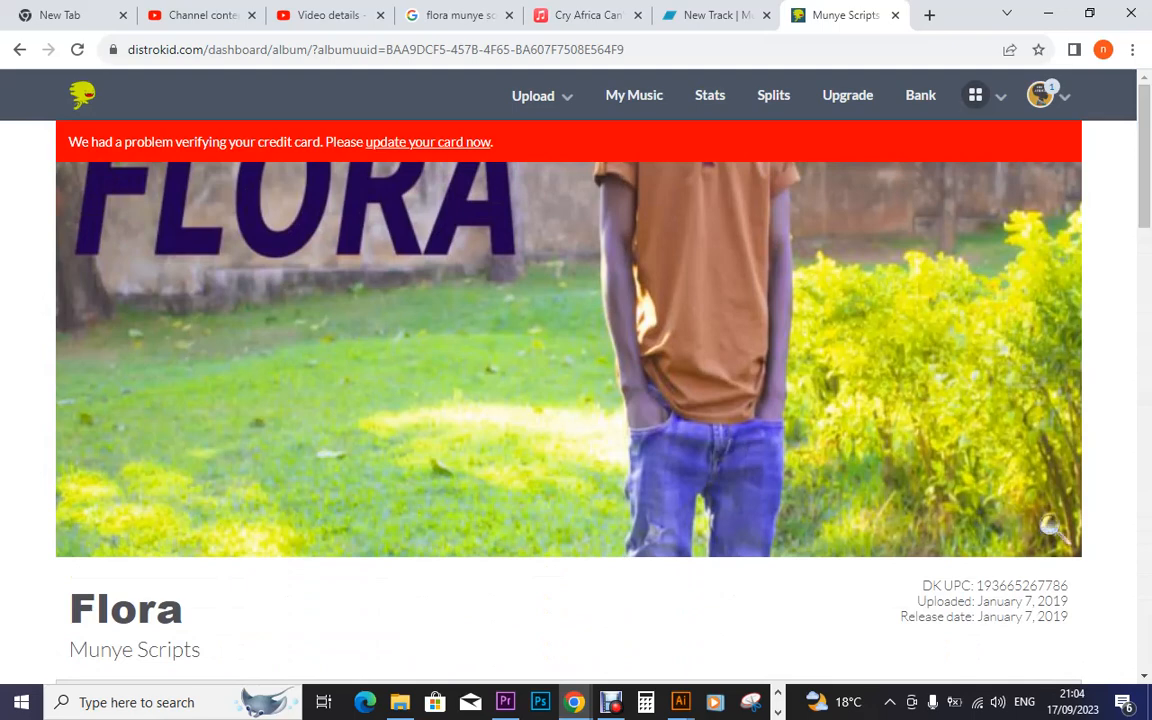
Look over the Flora track editor form, then bring Premiere Pro 2019 forward
{"action": "key", "text": "ctrl+shift+Tab"}
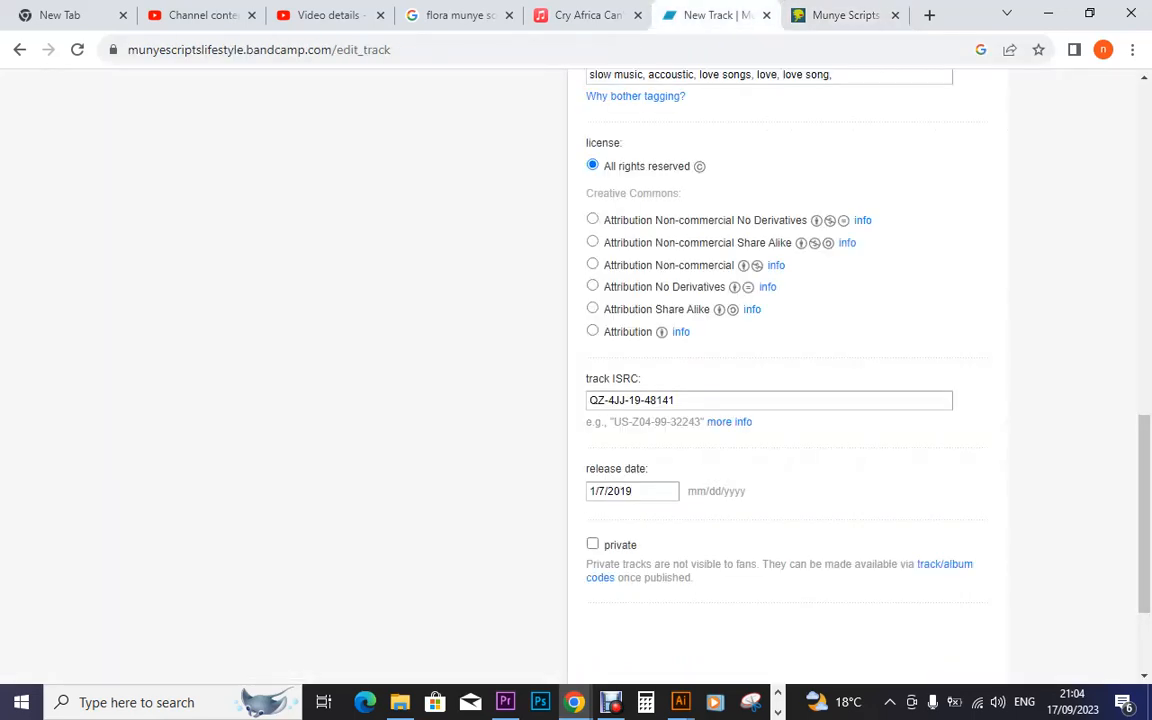
{"action": "scroll", "coordinate": [576, 400], "scroll_direction": "down", "scroll_amount": 2}
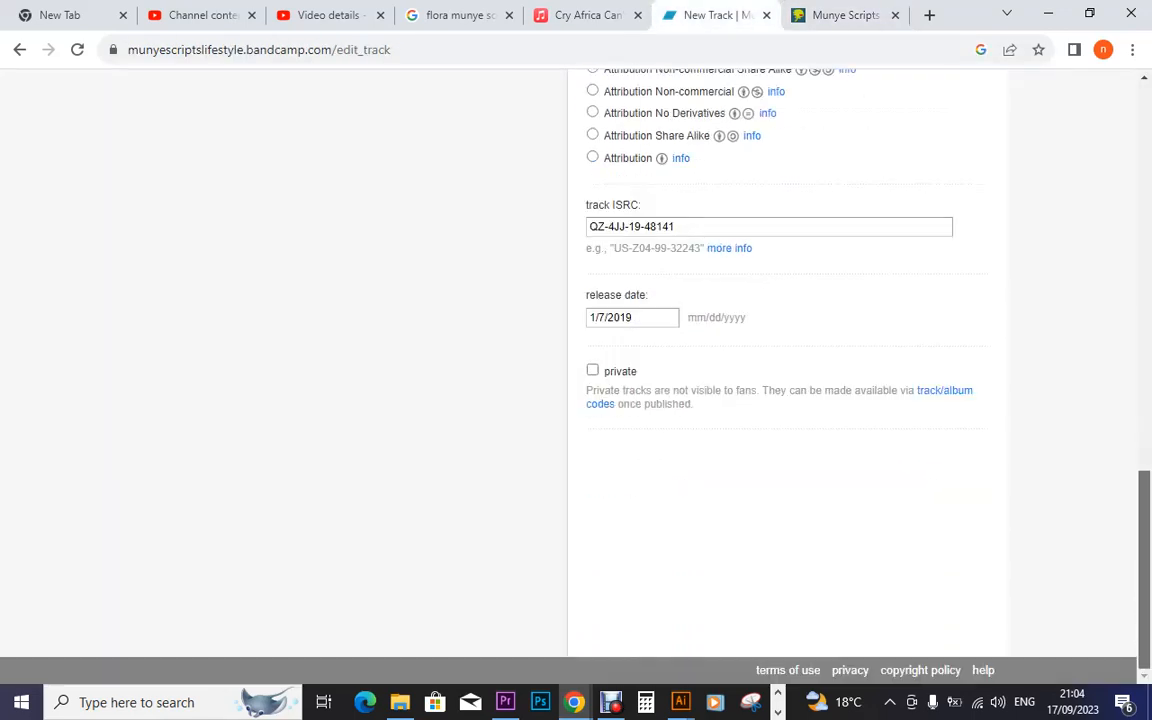
{"action": "scroll", "coordinate": [576, 400], "scroll_direction": "up", "scroll_amount": 3}
{"action": "scroll", "coordinate": [576, 400], "scroll_direction": "up", "scroll_amount": 4}
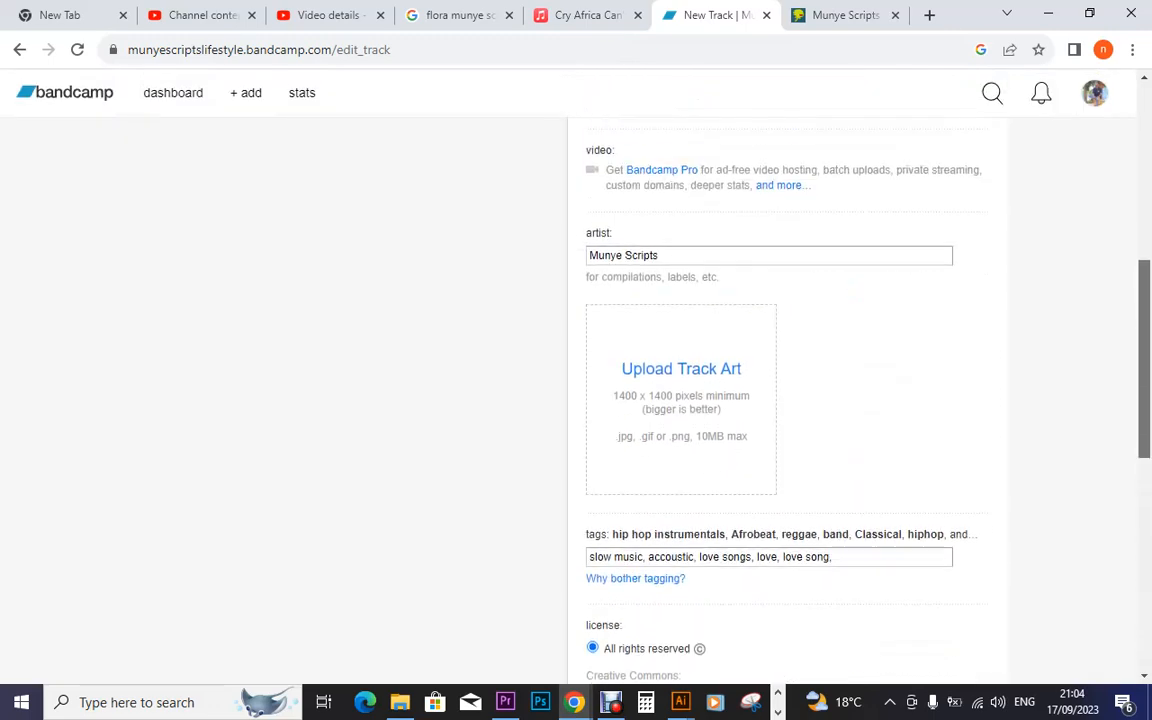
{"action": "scroll", "coordinate": [576, 400], "scroll_direction": "up", "scroll_amount": 3}
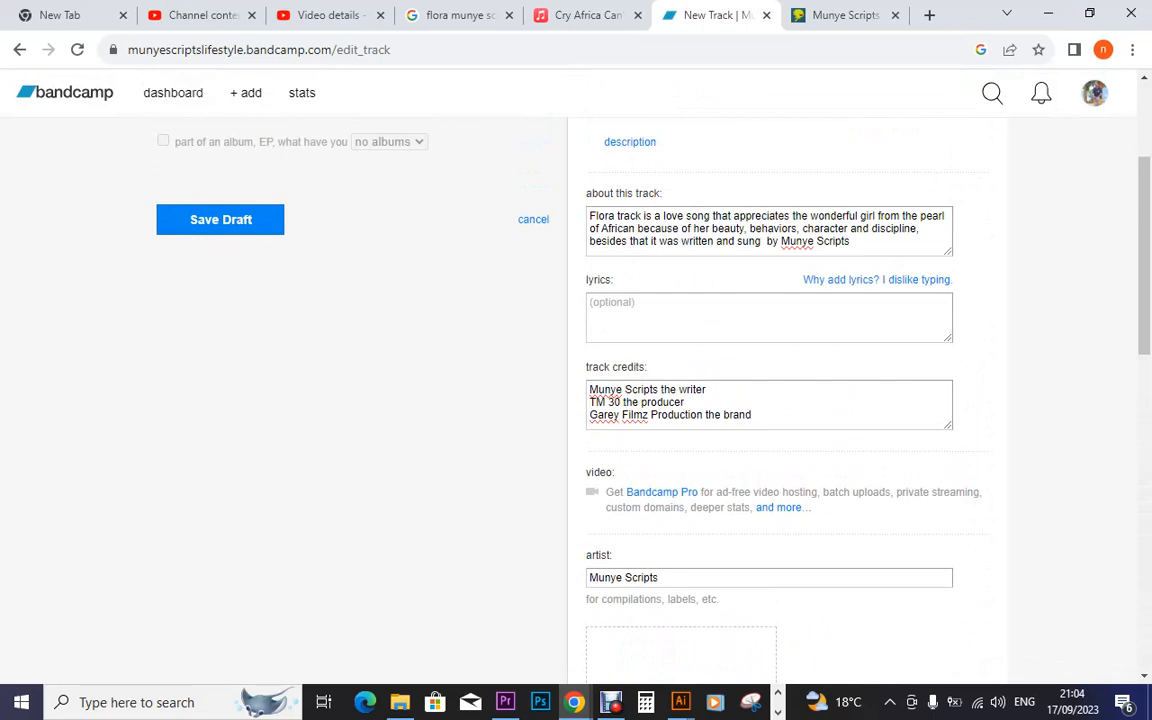
{"action": "scroll", "coordinate": [576, 380], "scroll_direction": "up", "scroll_amount": 2}
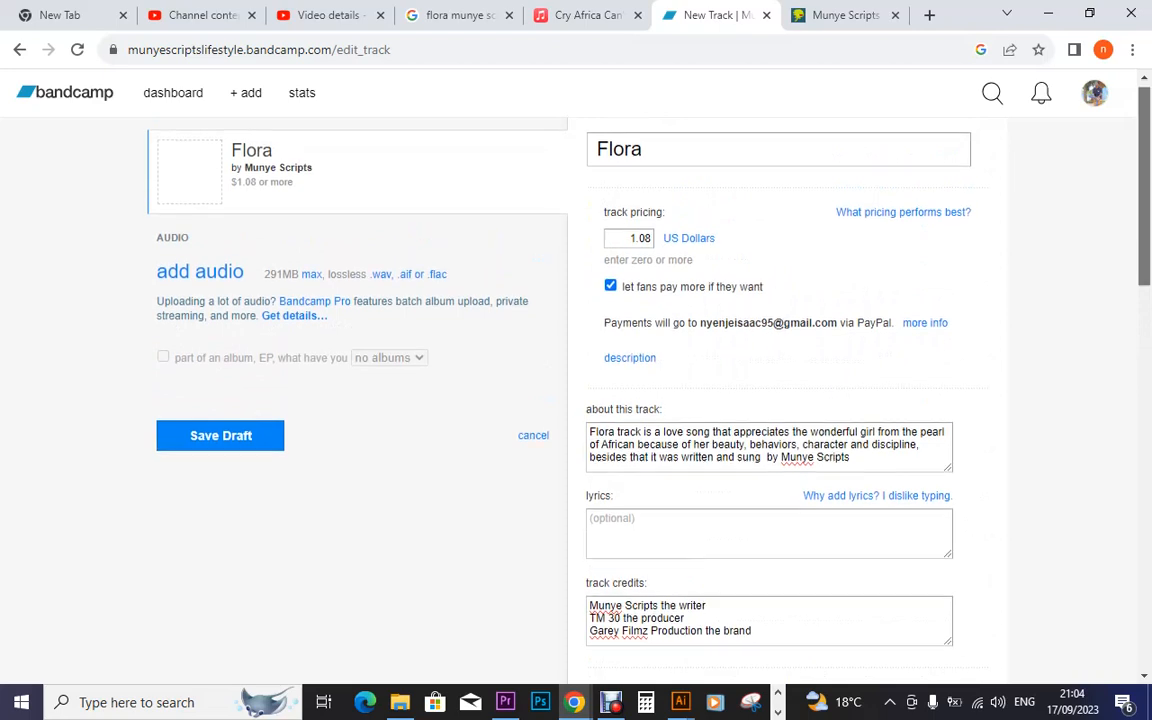
{"action": "scroll", "coordinate": [576, 370], "scroll_direction": "down", "scroll_amount": 5}
{"action": "scroll", "coordinate": [576, 370], "scroll_direction": "down", "scroll_amount": 2}
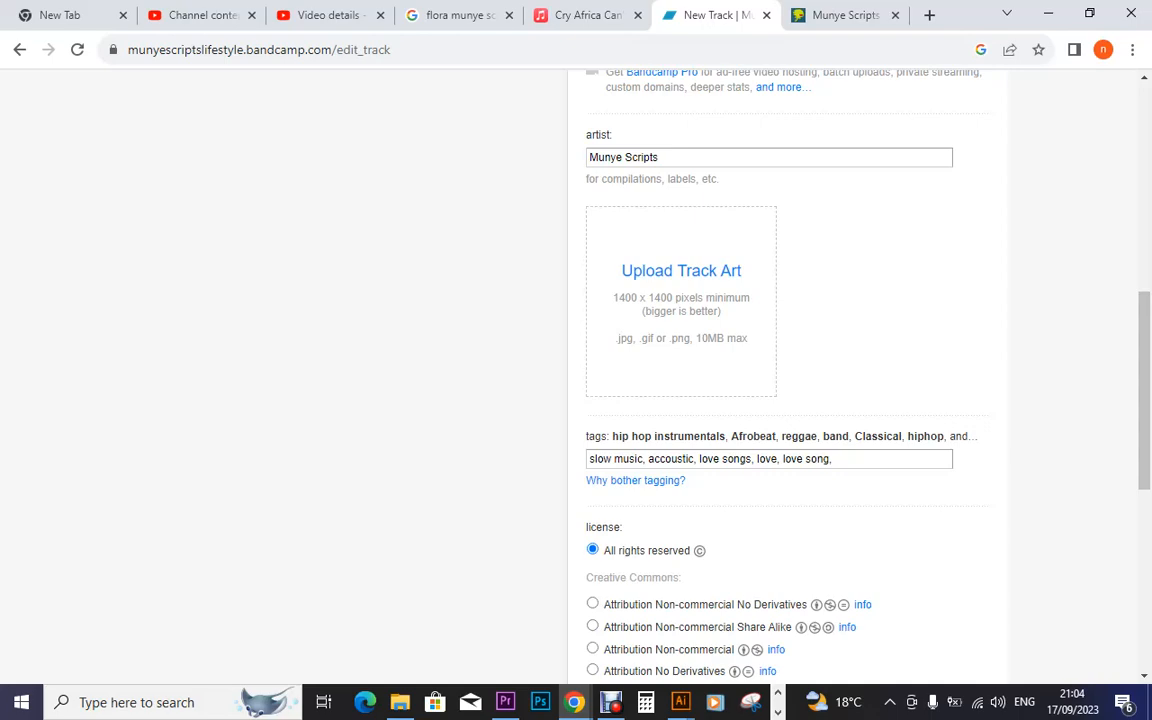
{"action": "left_click", "coordinate": [505, 702]}
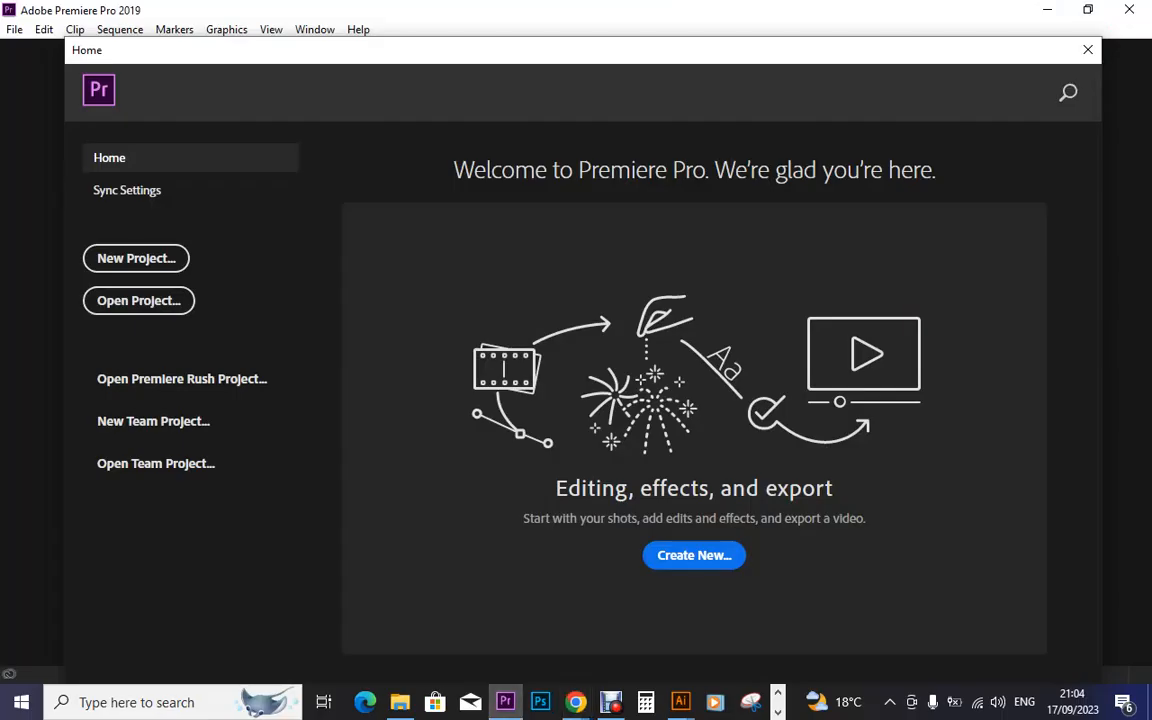
Start a new Premiere project, then return to File Explorer's Debut folder
{"action": "left_click", "coordinate": [136, 258]}
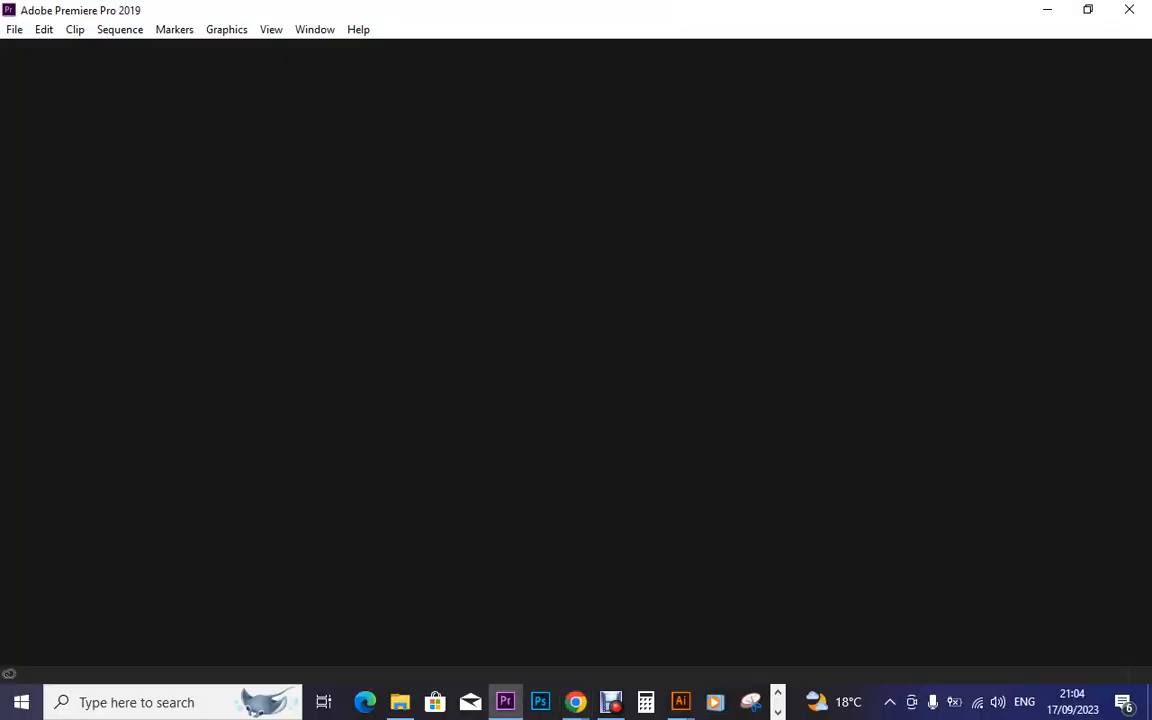
{"action": "left_click", "coordinate": [400, 702]}
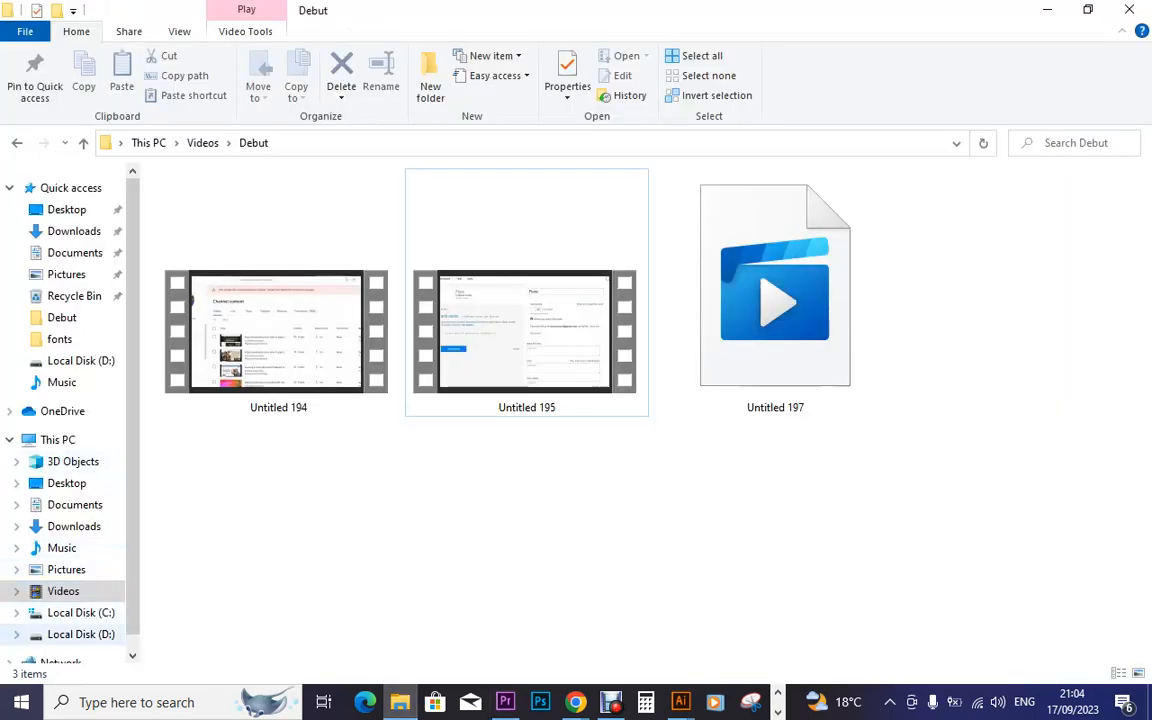
Open the D:\last\New folder\vb folder in File Explorer
{"action": "left_click", "coordinate": [81, 634]}
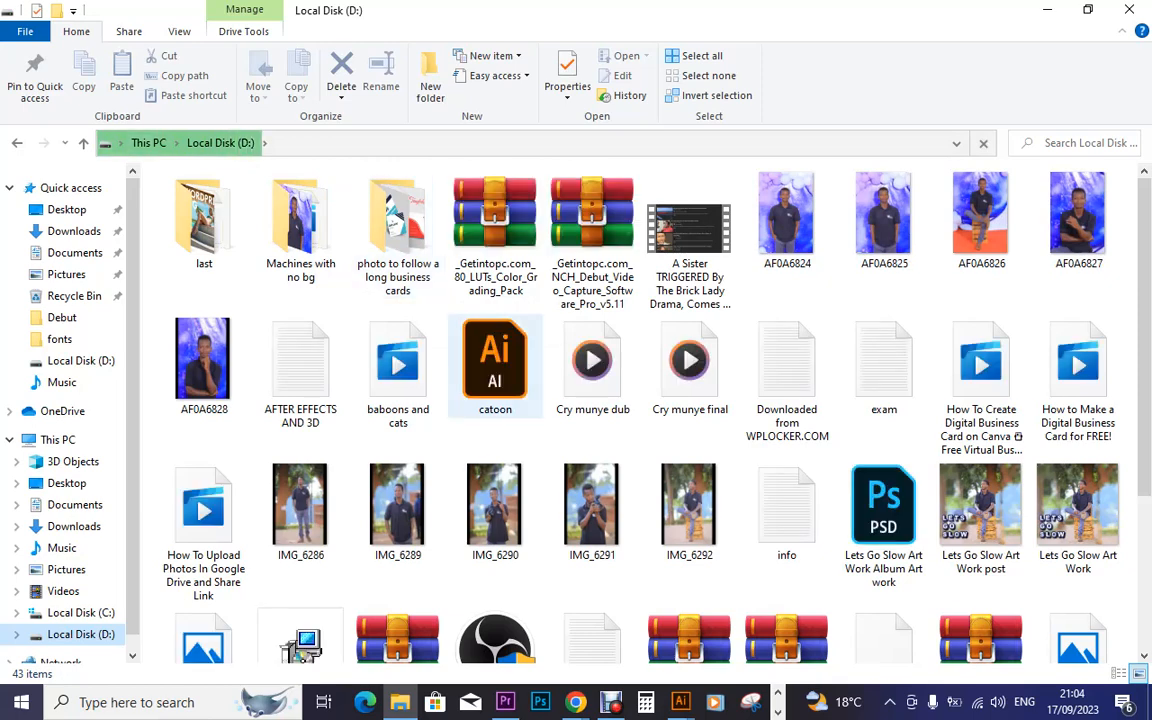
{"action": "left_click", "coordinate": [204, 221]}
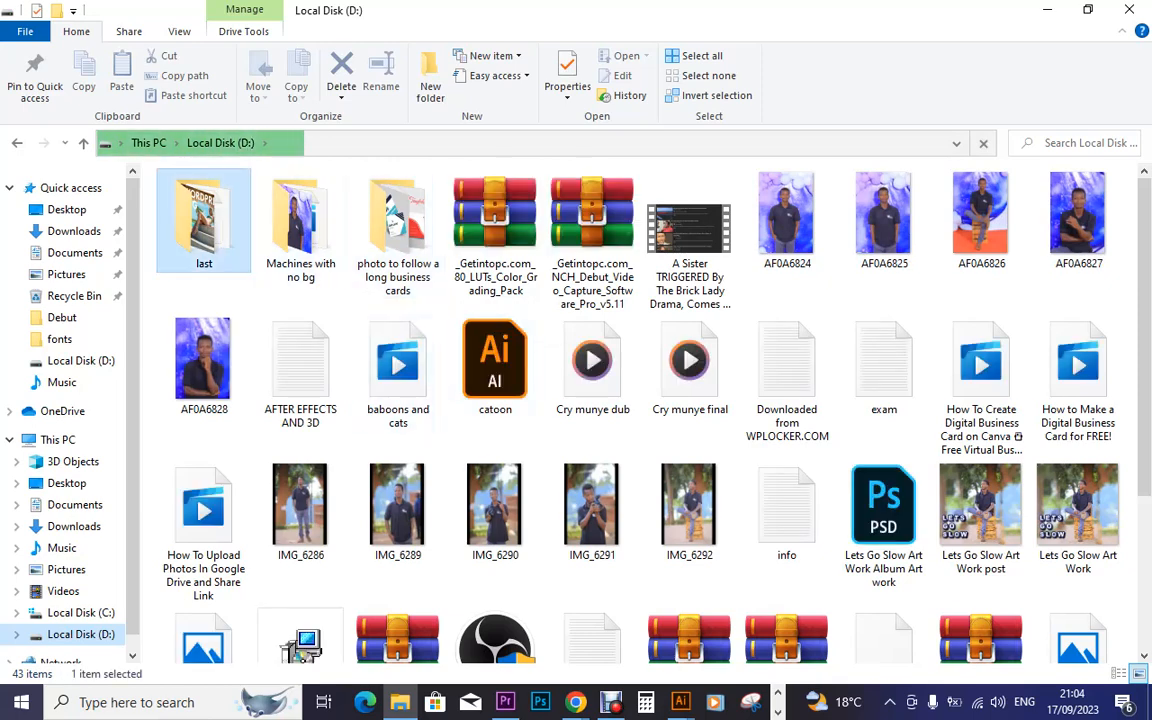
{"action": "double_click", "coordinate": [204, 221]}
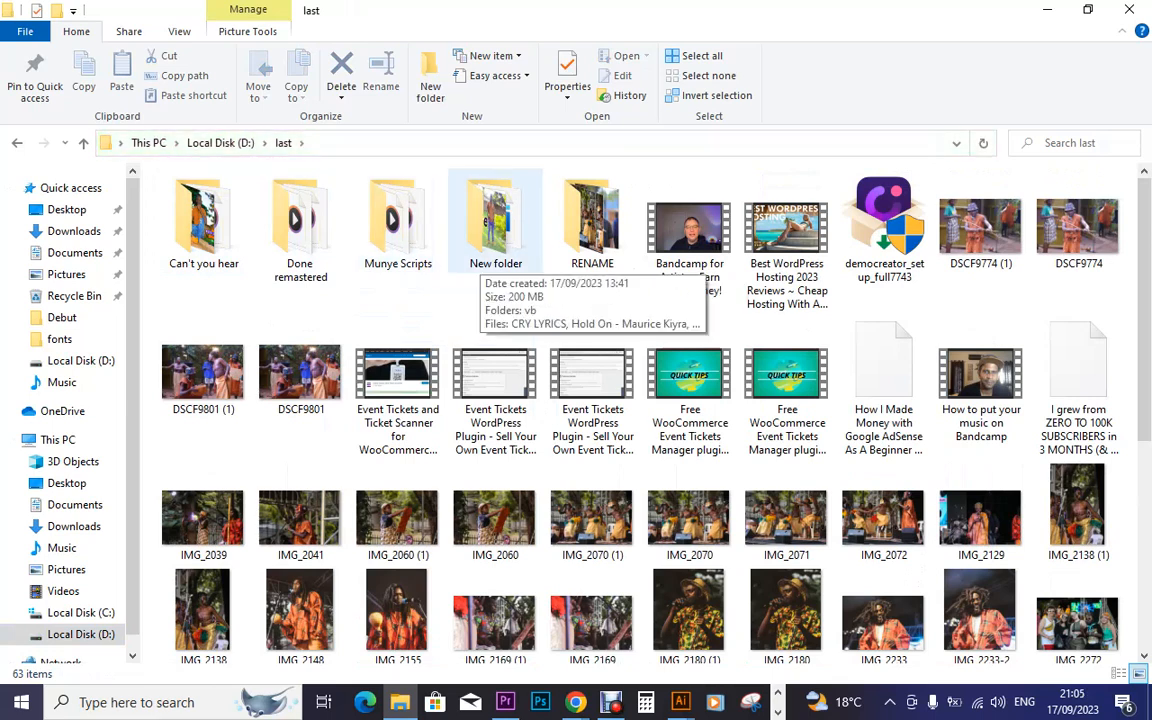
{"action": "double_click", "coordinate": [495, 257]}
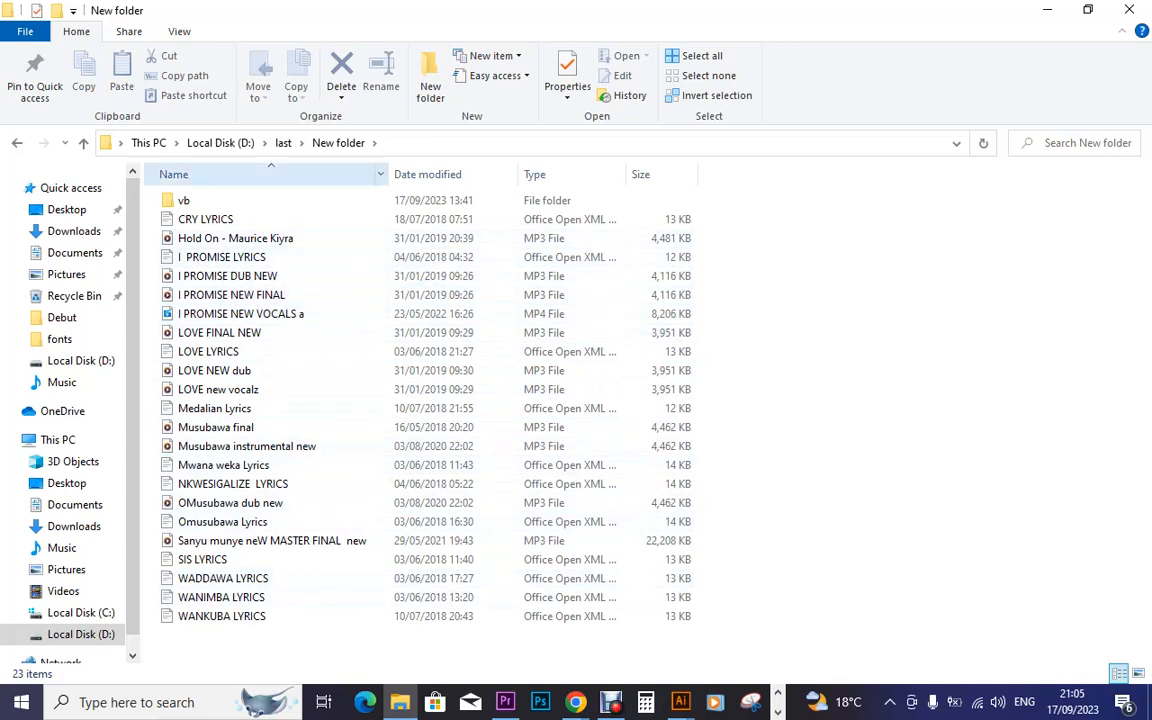
{"action": "left_click", "coordinate": [184, 200]}
{"action": "double_click", "coordinate": [184, 200]}
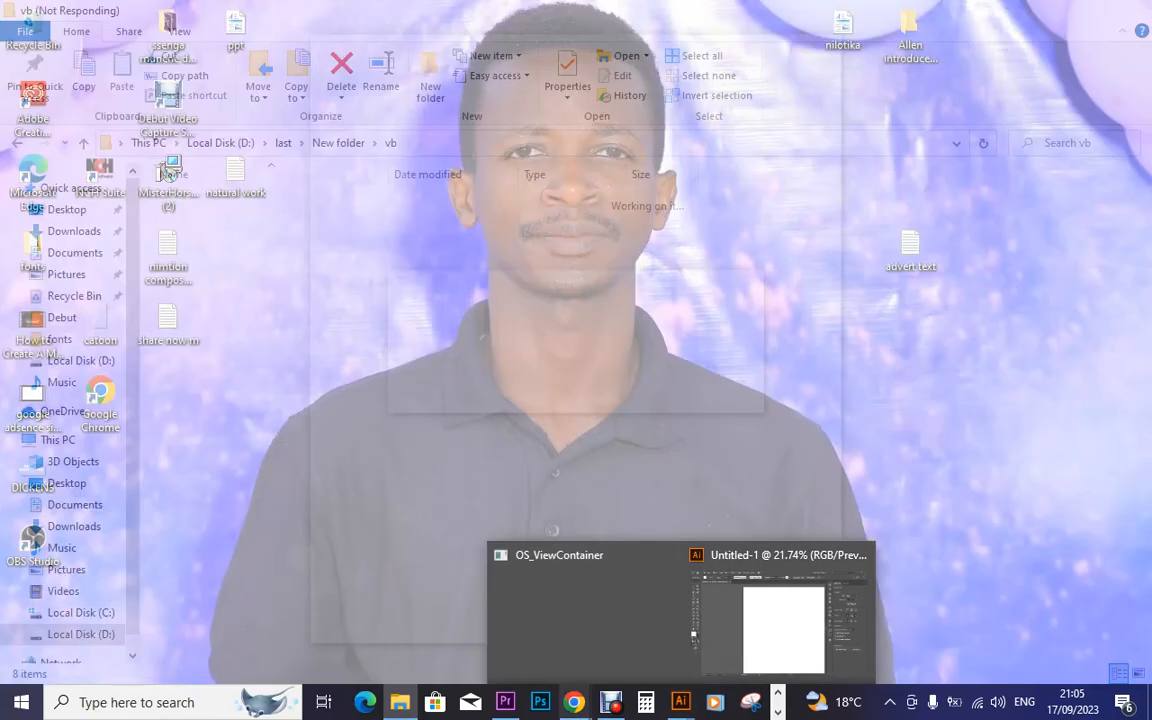
Bring Chrome forward on the Munye Scripts DistroKid tab for Flora
{"action": "mouse_move", "coordinate": [575, 702]}
{"action": "left_click", "coordinate": [672, 615]}
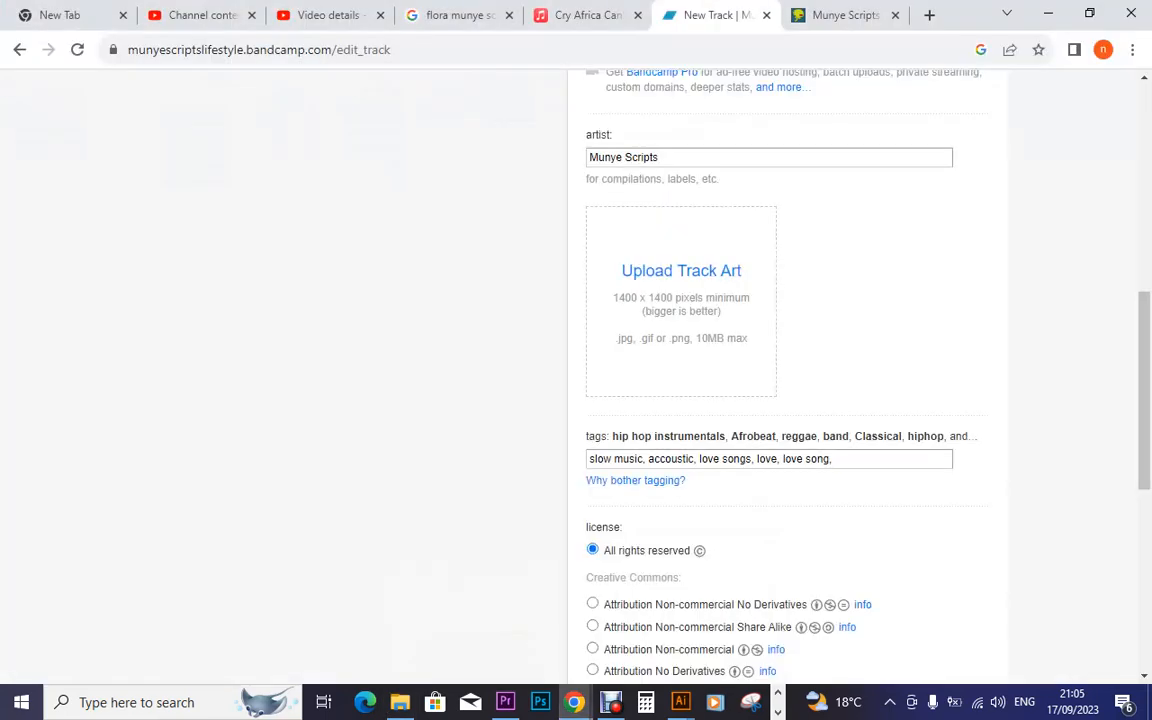
{"action": "left_click", "coordinate": [836, 15]}
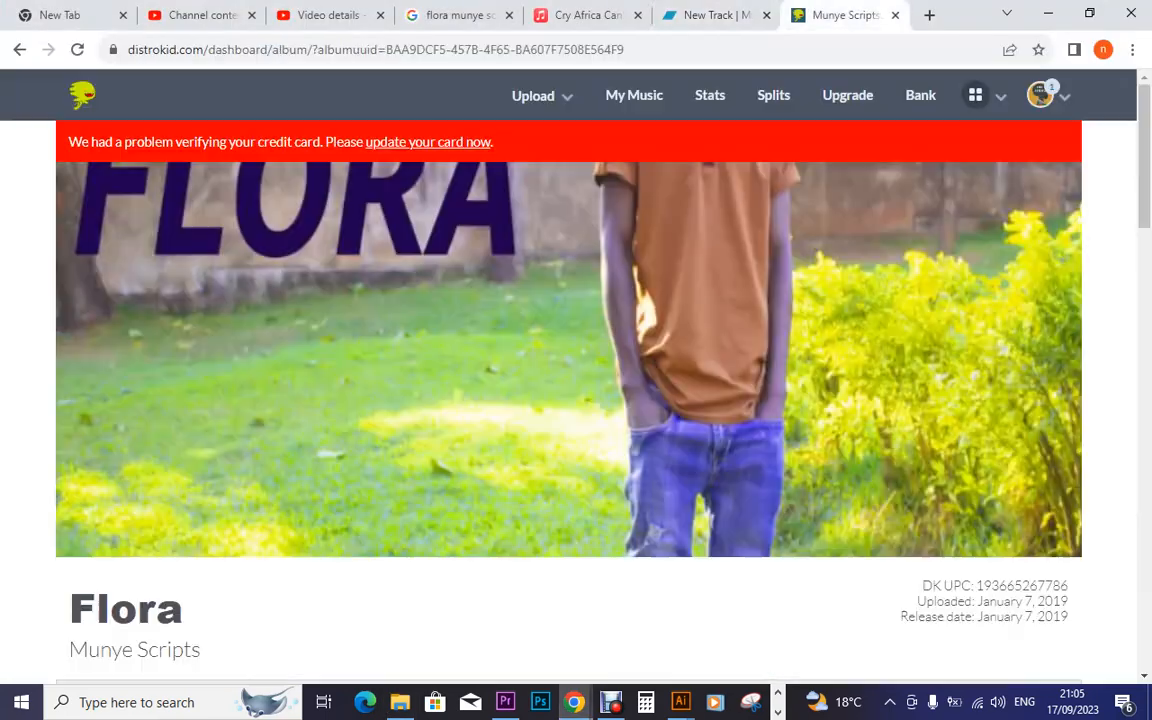
Search Google for 'flora munye scripts' in a new tab
{"action": "key", "text": "ctrl+t"}
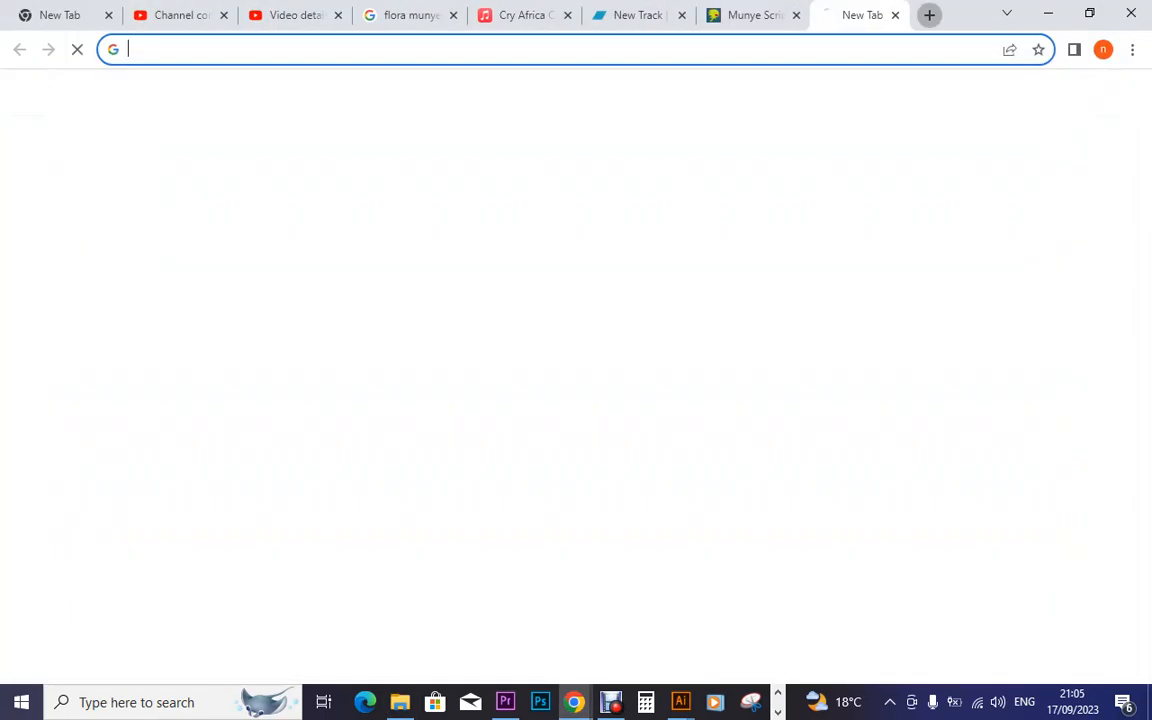
{"action": "left_click", "coordinate": [575, 49]}
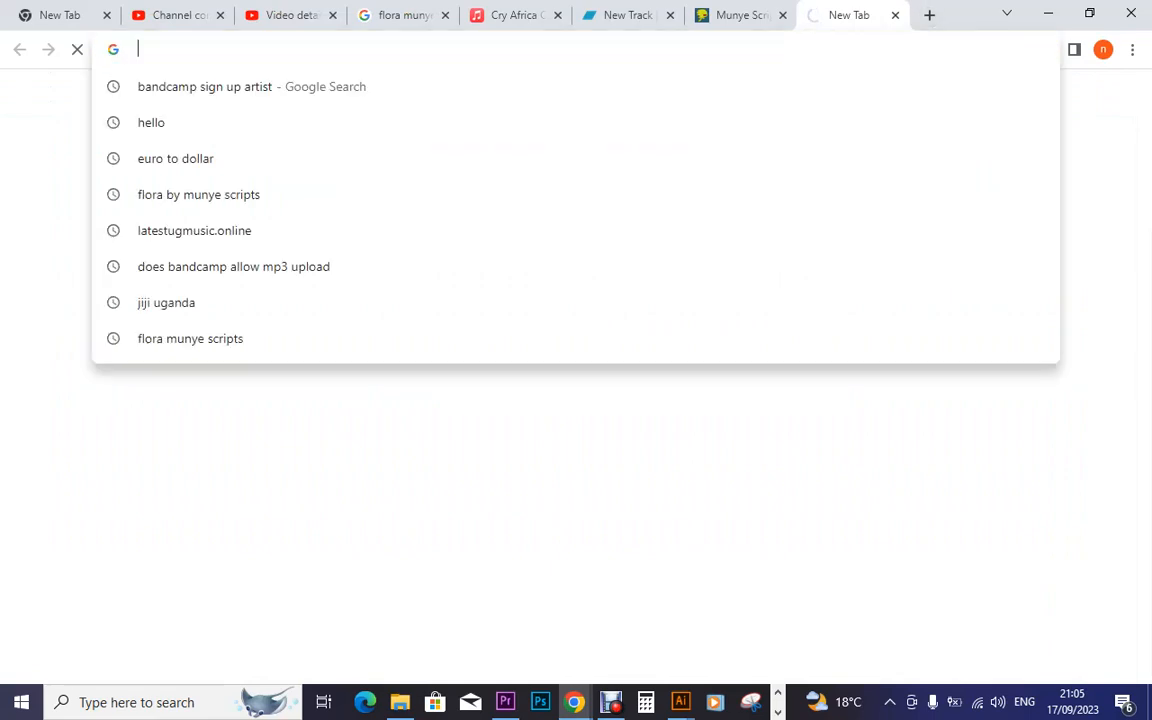
{"action": "type", "text": "flora munye scr"}
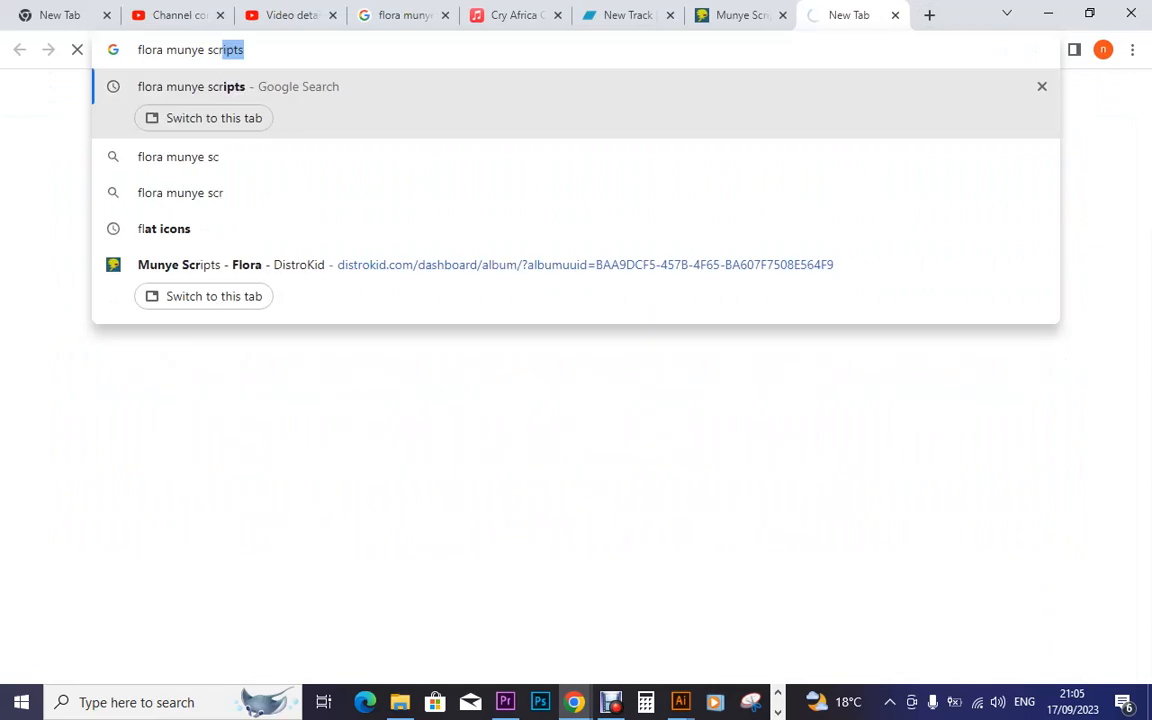
{"action": "type", "text": "ipts"}
{"action": "key", "text": "Return"}
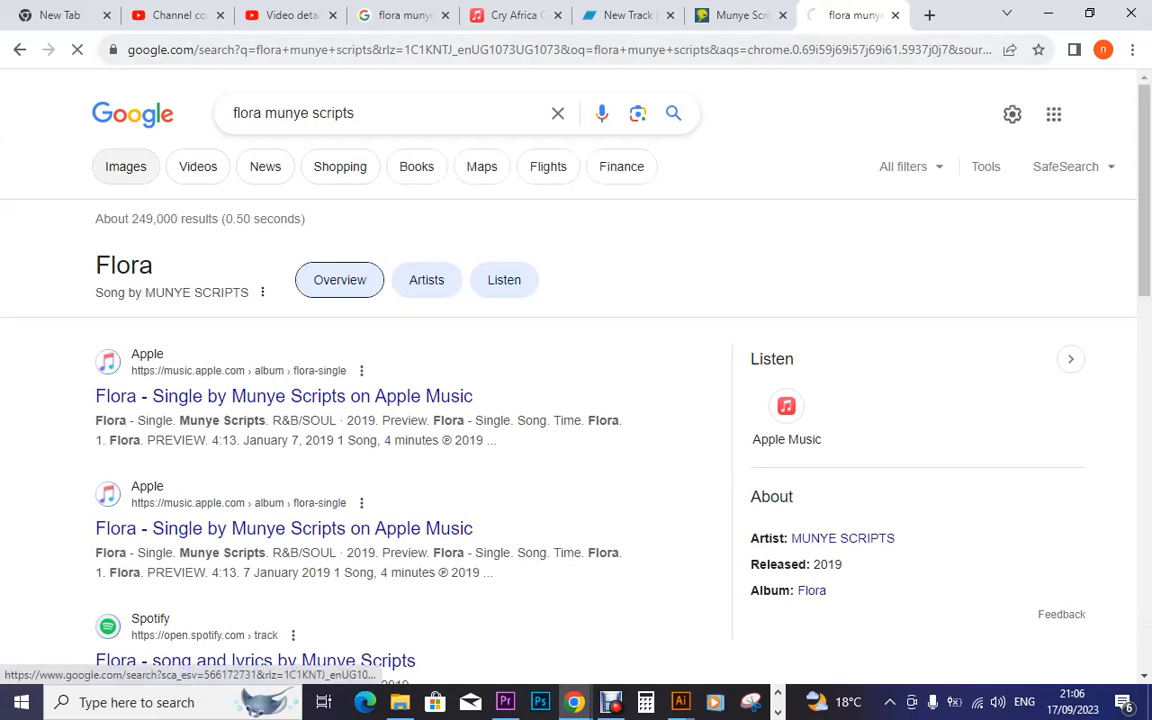
Show image results and preview the 1200 × 1200 Apple Music Flora cover art
{"action": "left_click", "coordinate": [125, 166]}
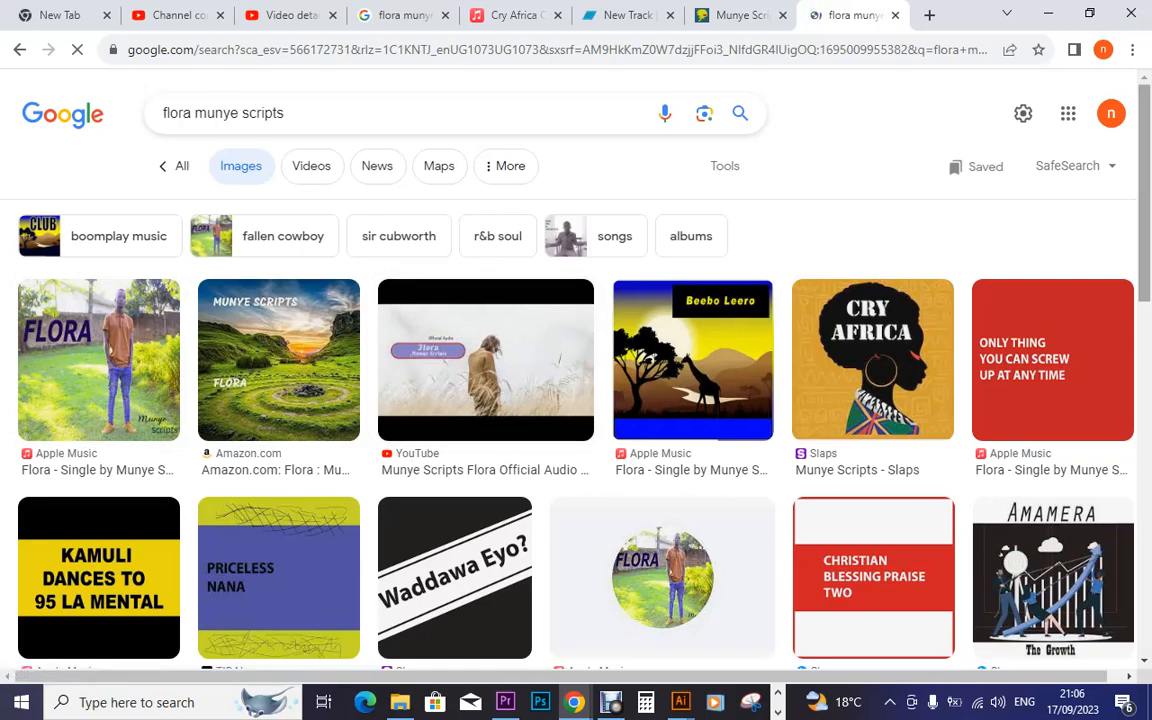
{"action": "scroll", "coordinate": [576, 370], "scroll_direction": "down", "scroll_amount": 3}
{"action": "scroll", "coordinate": [576, 370], "scroll_direction": "up", "scroll_amount": 3}
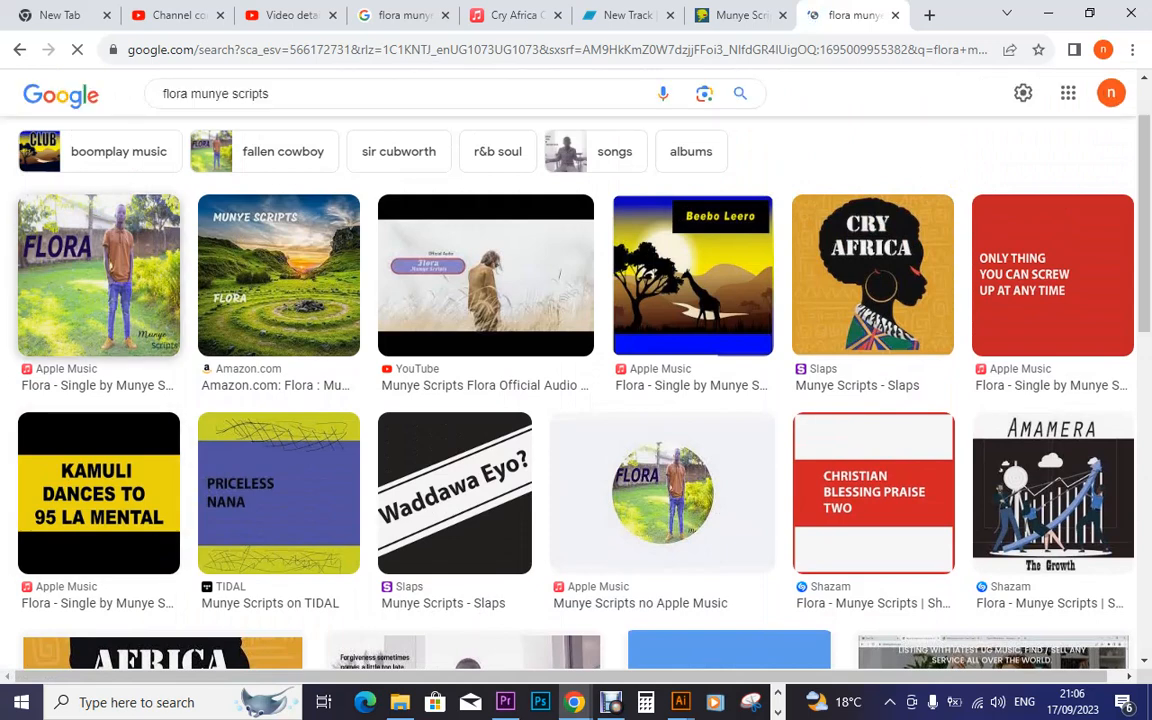
{"action": "left_click", "coordinate": [99, 275]}
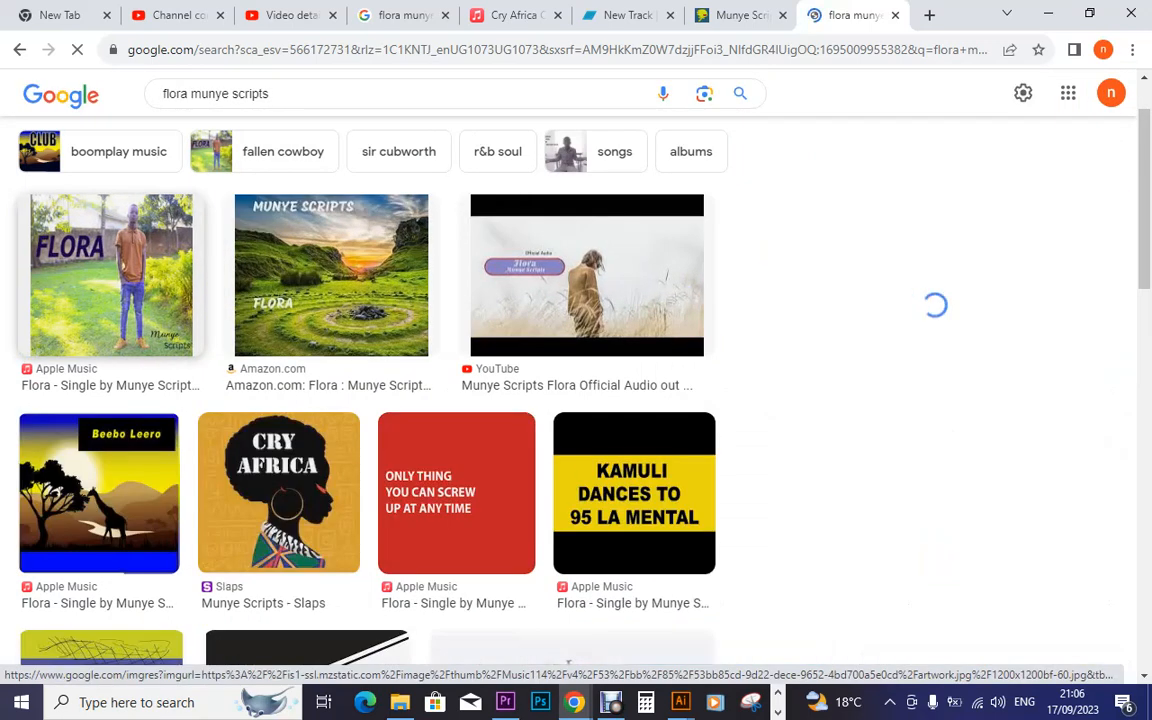
{"action": "scroll", "coordinate": [331, 240], "scroll_direction": "down", "scroll_amount": 1}
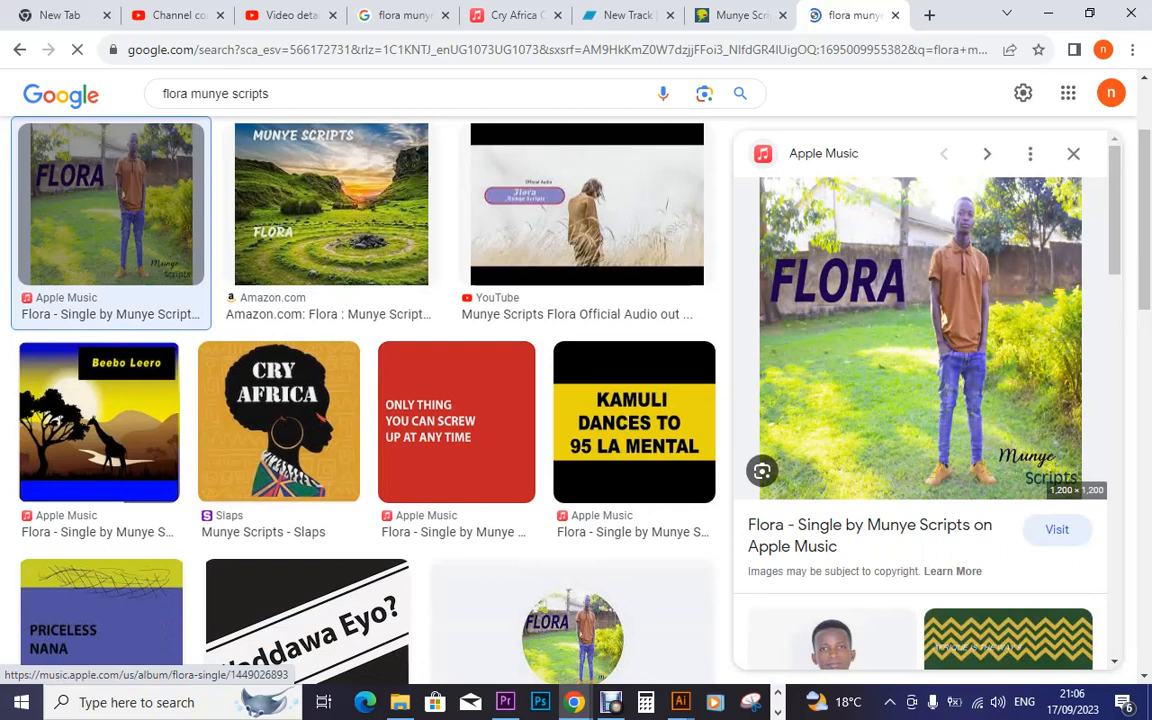
Save the previewed cover image as a JPEG named 'Flora' in the Desktop fonts folder
{"action": "right_click", "coordinate": [878, 338]}
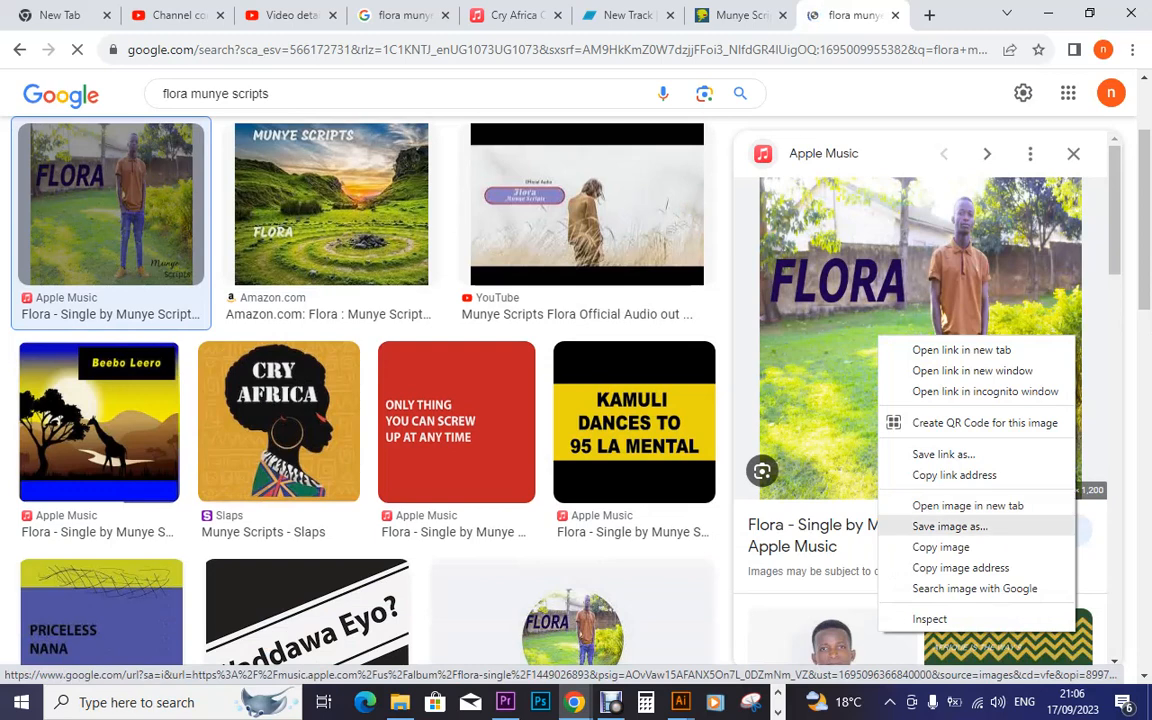
{"action": "left_click", "coordinate": [949, 526]}
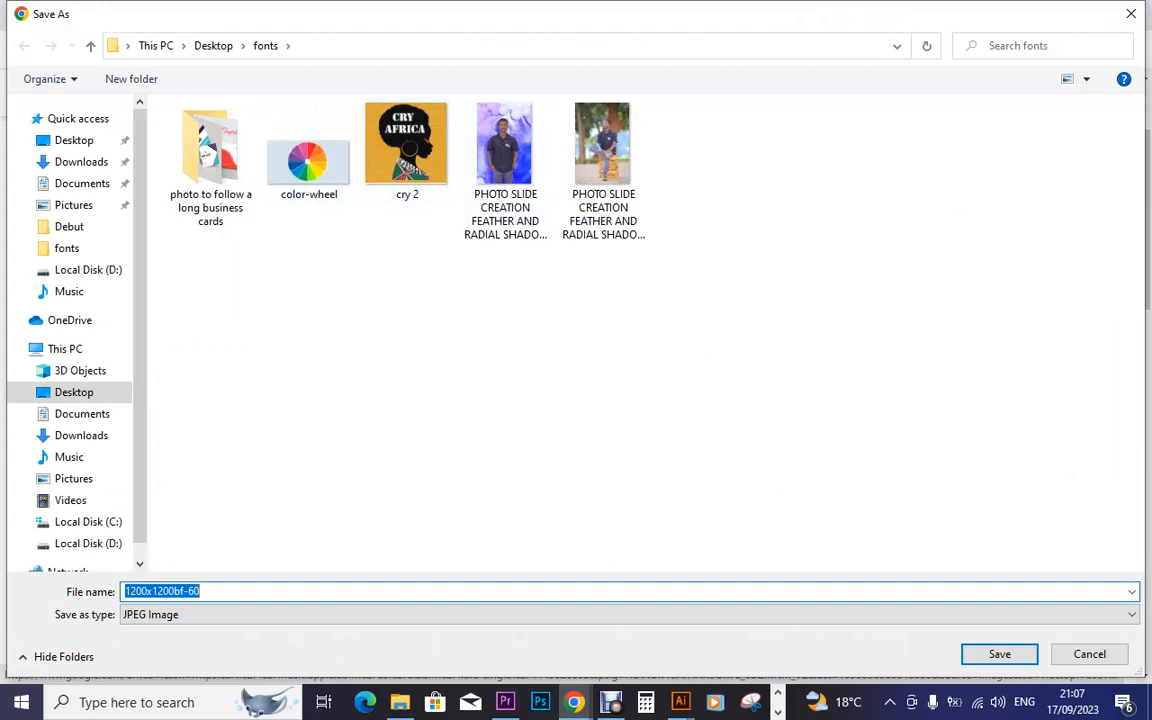
{"action": "type", "text": "Flora"}
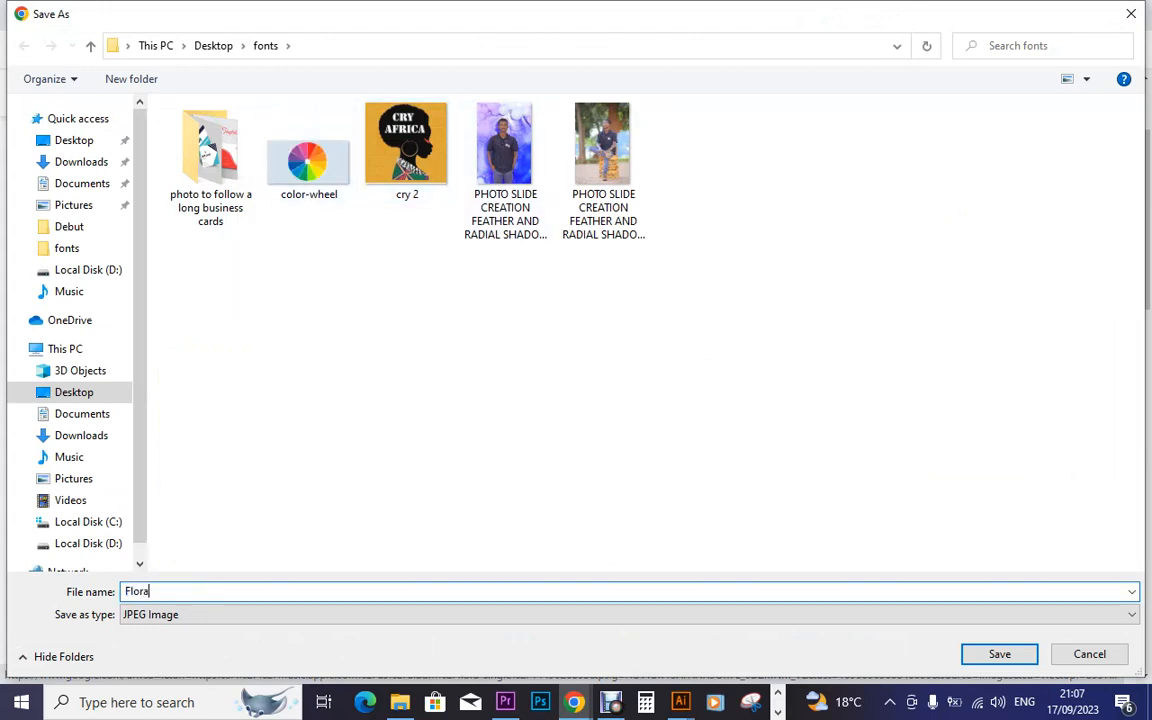
{"action": "key", "text": "Return"}
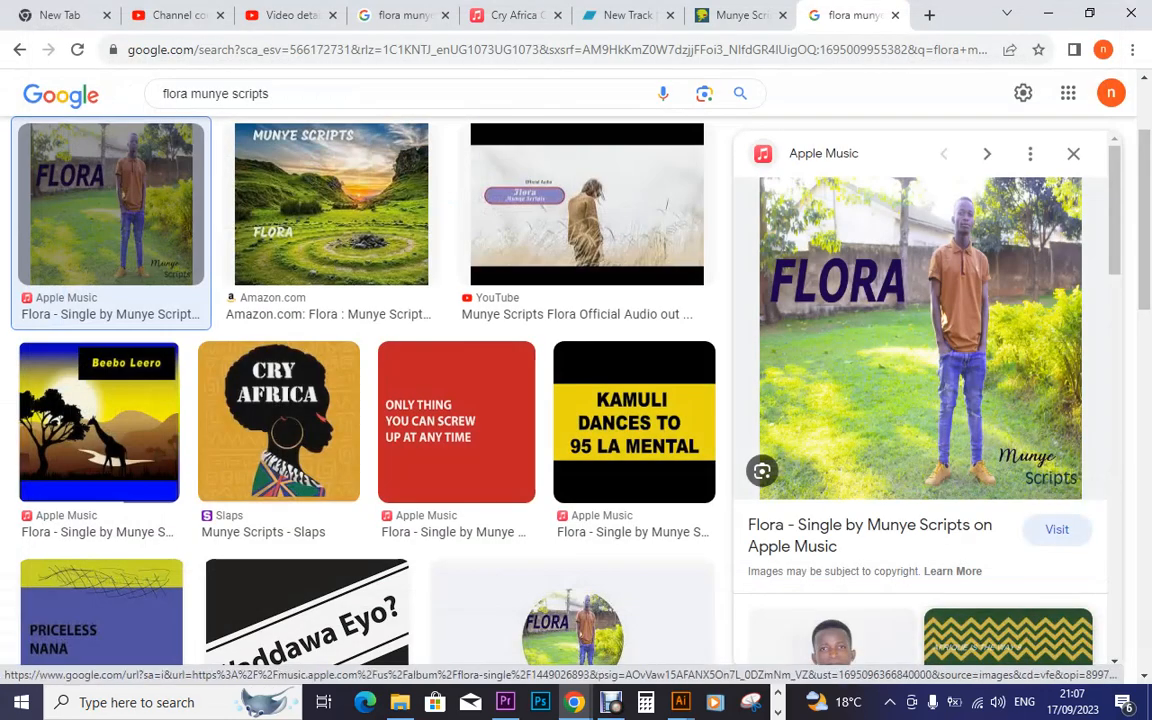
Return to the New Track tab, close Cry Africa, and show downloaded Flora.jpg in its folder
{"action": "left_click", "coordinate": [618, 15]}
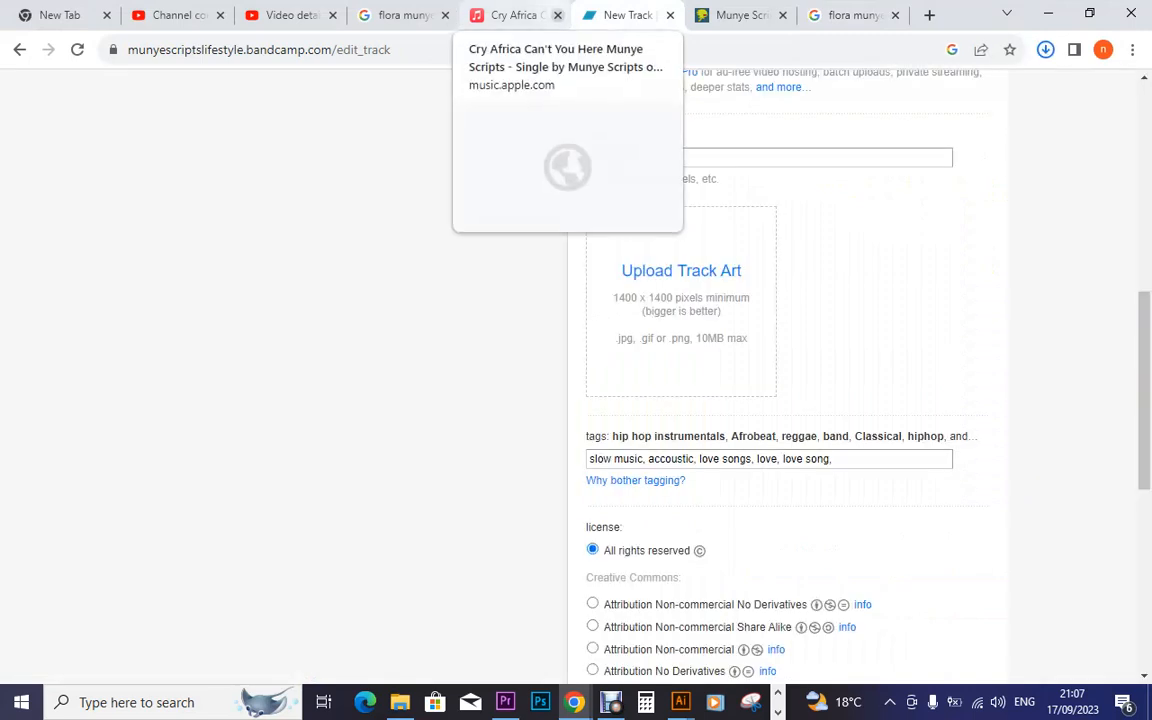
{"action": "left_click", "coordinate": [557, 15]}
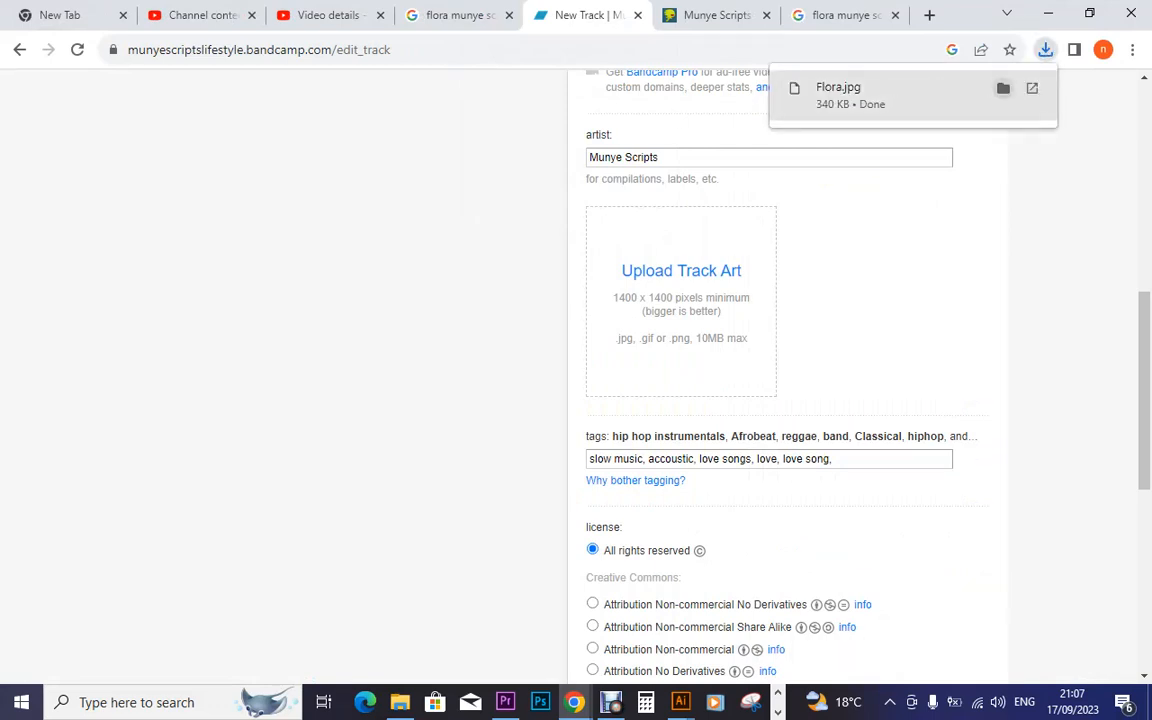
{"action": "left_click", "coordinate": [1003, 88]}
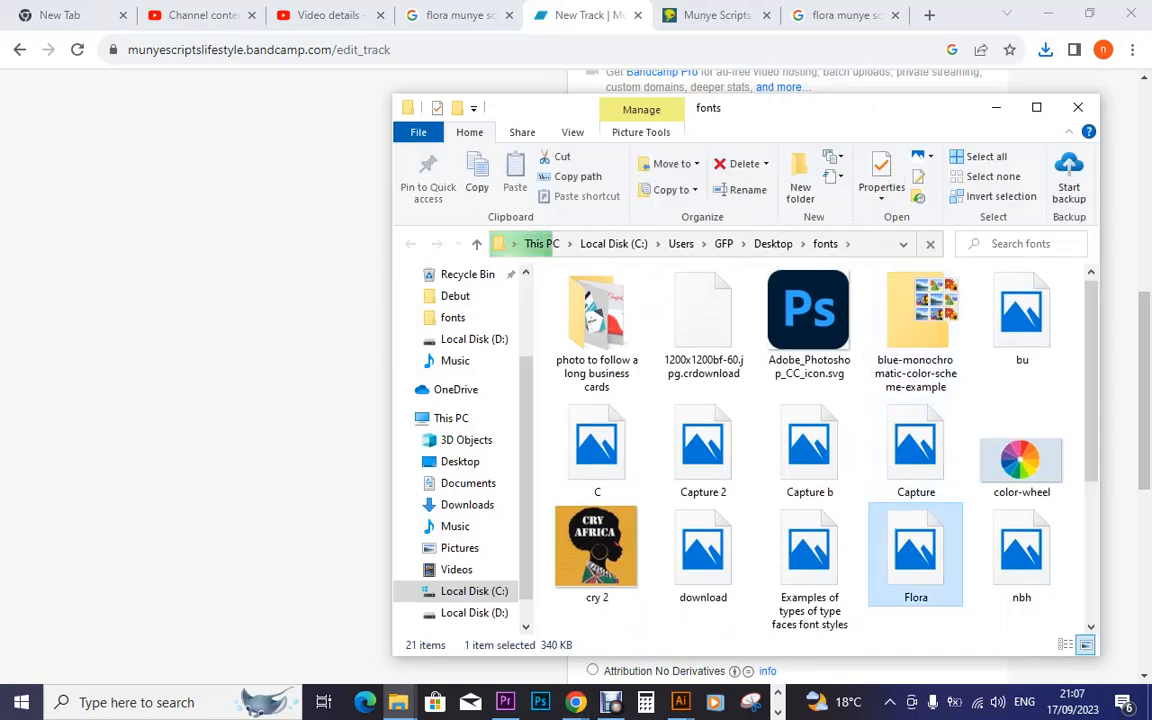
Drag Flora.jpg from the fonts folder onto the Illustrator canvas as a linked 1200 × 1200 image
{"action": "left_click_drag", "start_coordinate": [905, 558], "coordinate": [383, 328]}
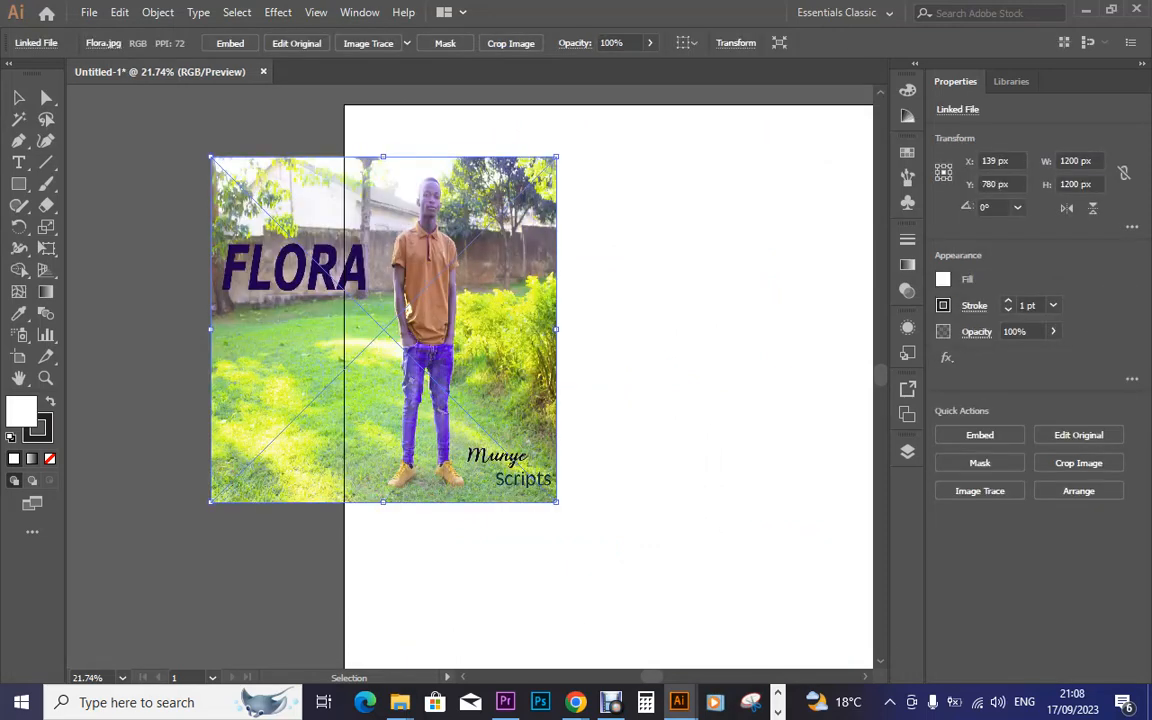
Embed the Flora image and scale it to about 2033 px square, filling the artboard at X 1000, Y 1000
{"action": "left_click", "coordinate": [230, 43]}
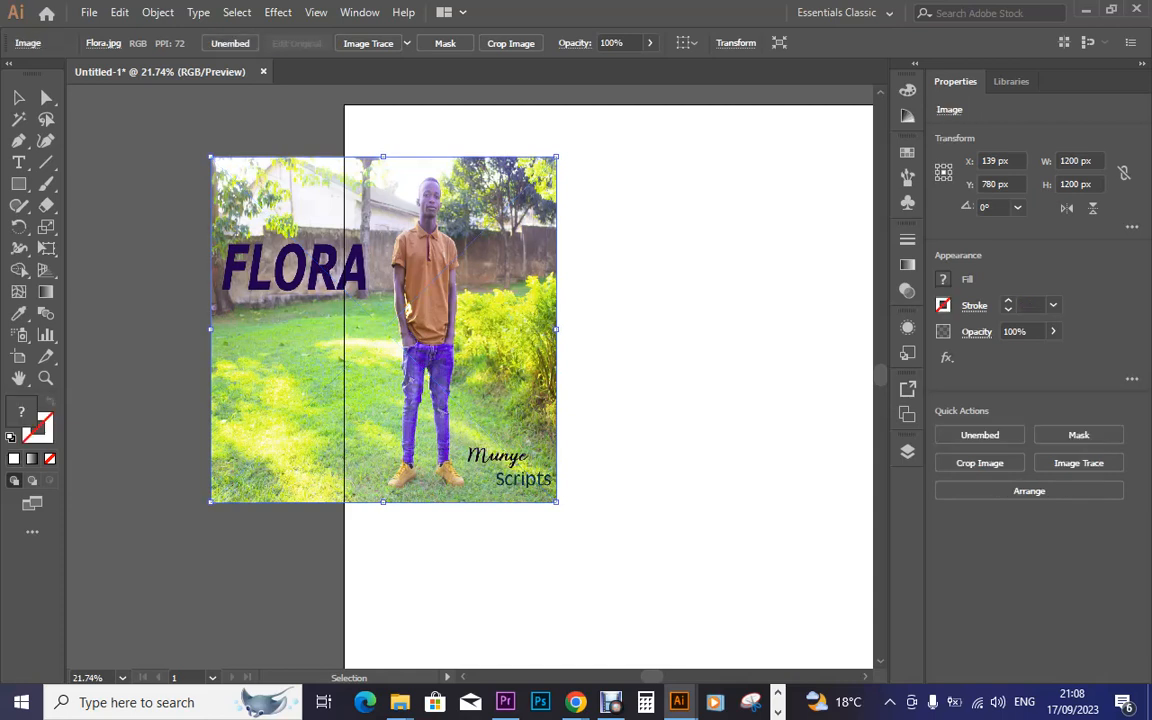
{"action": "key", "text": "ctrl+minus"}
{"action": "key", "text": "ctrl+minus"}
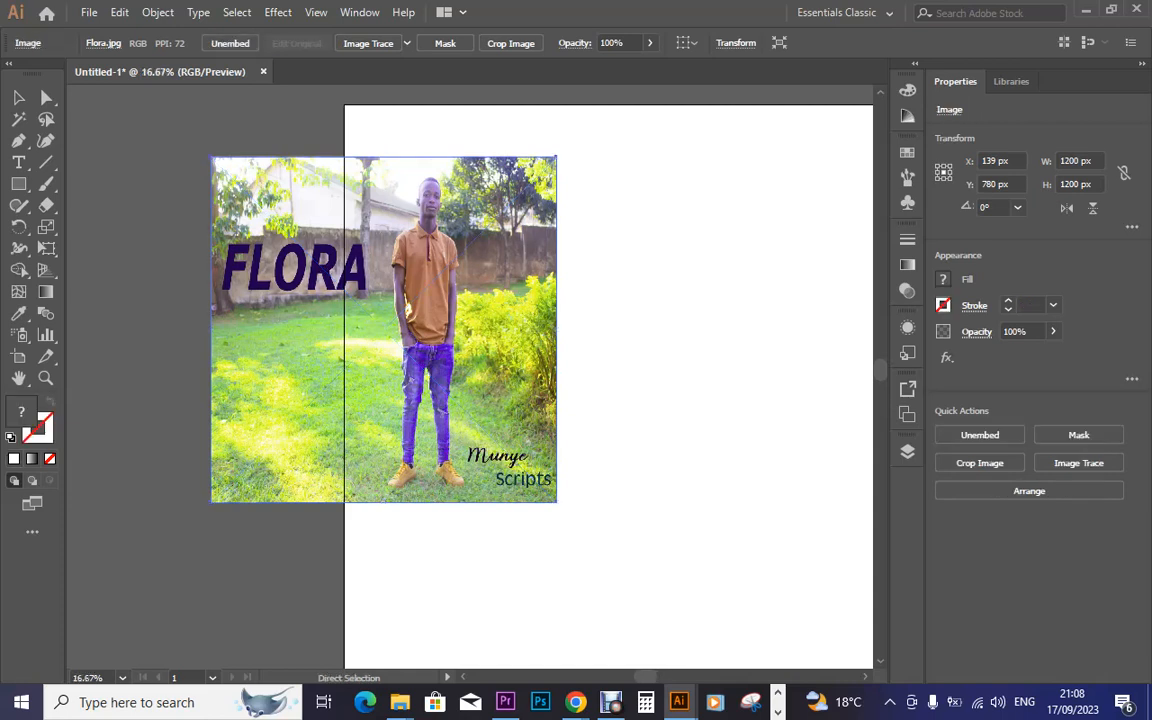
{"action": "key", "text": "v"}
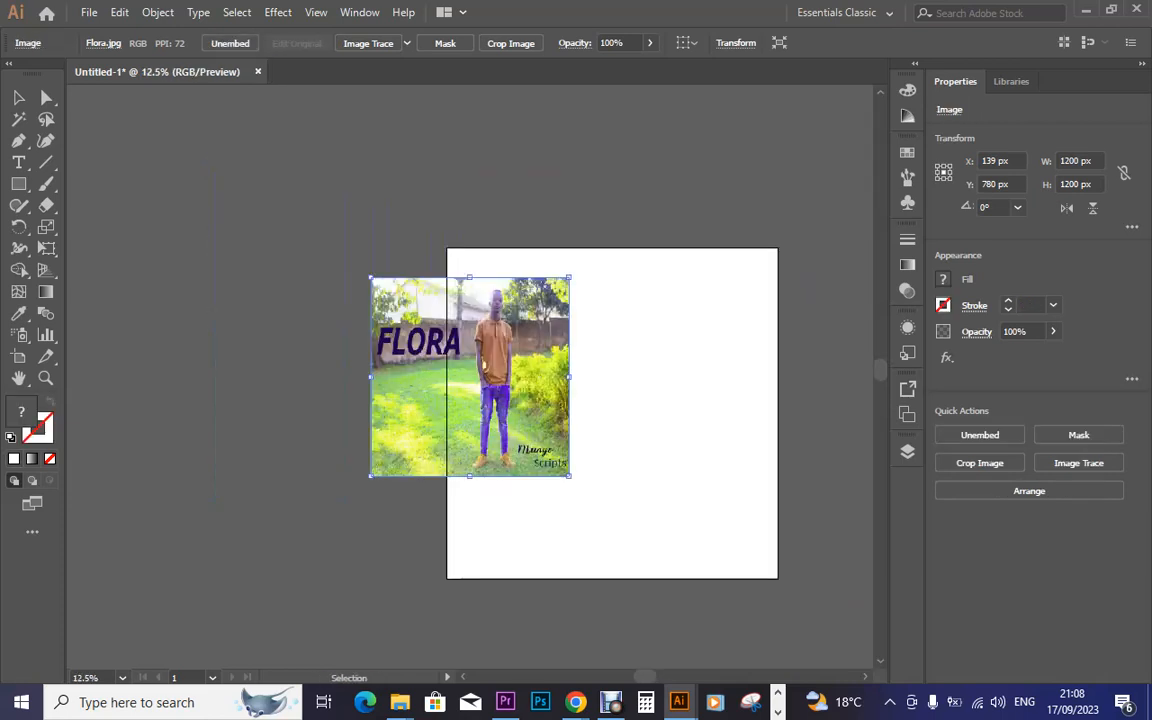
{"action": "left_click_drag", "start_coordinate": [490, 318], "coordinate": [701, 374]}
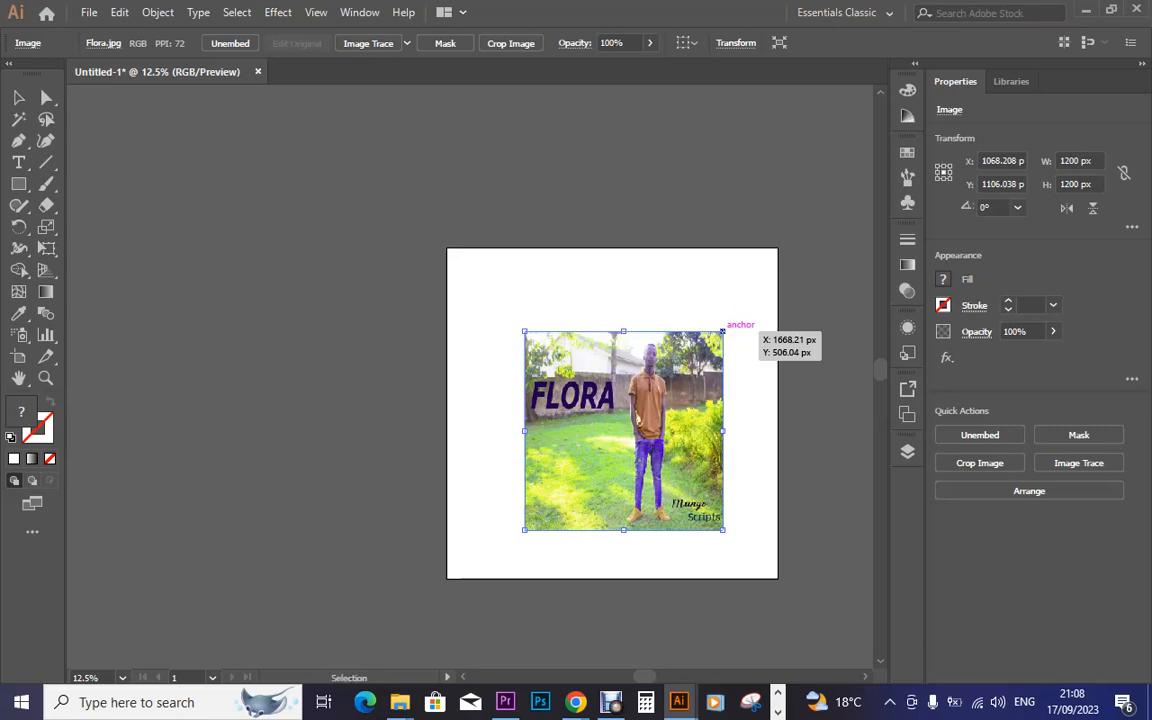
{"action": "left_click_drag", "start_coordinate": [722, 331], "coordinate": [792, 263]}
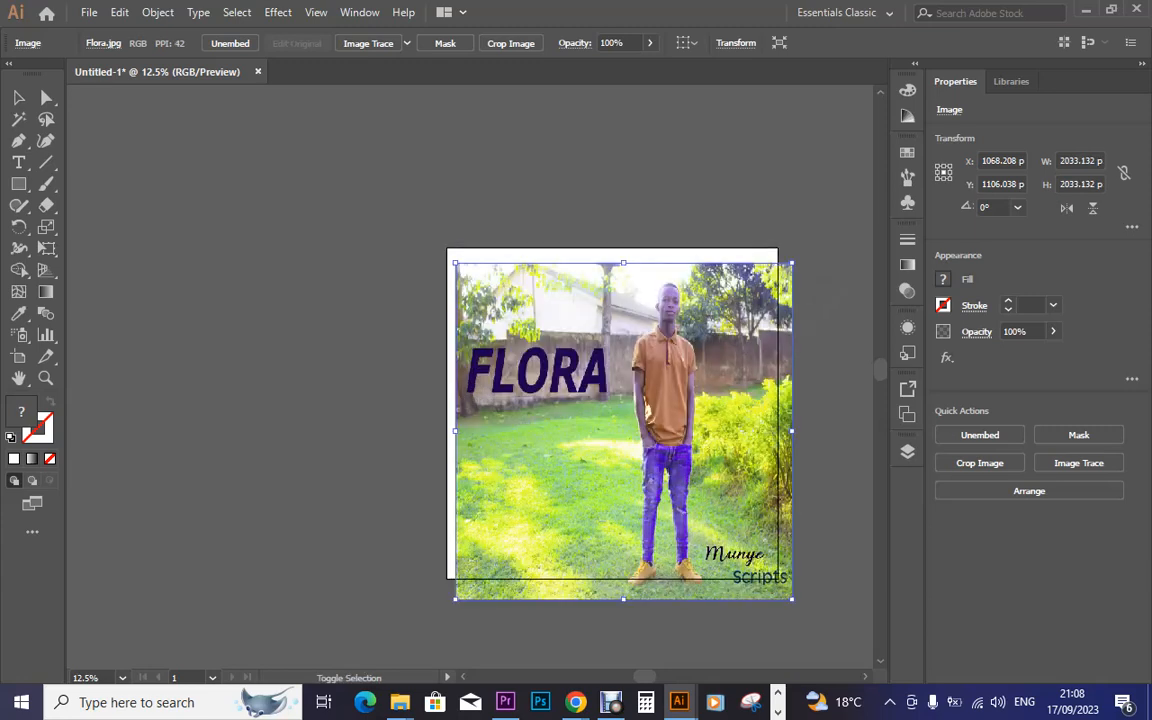
{"action": "left_click_drag", "start_coordinate": [742, 300], "coordinate": [731, 282]}
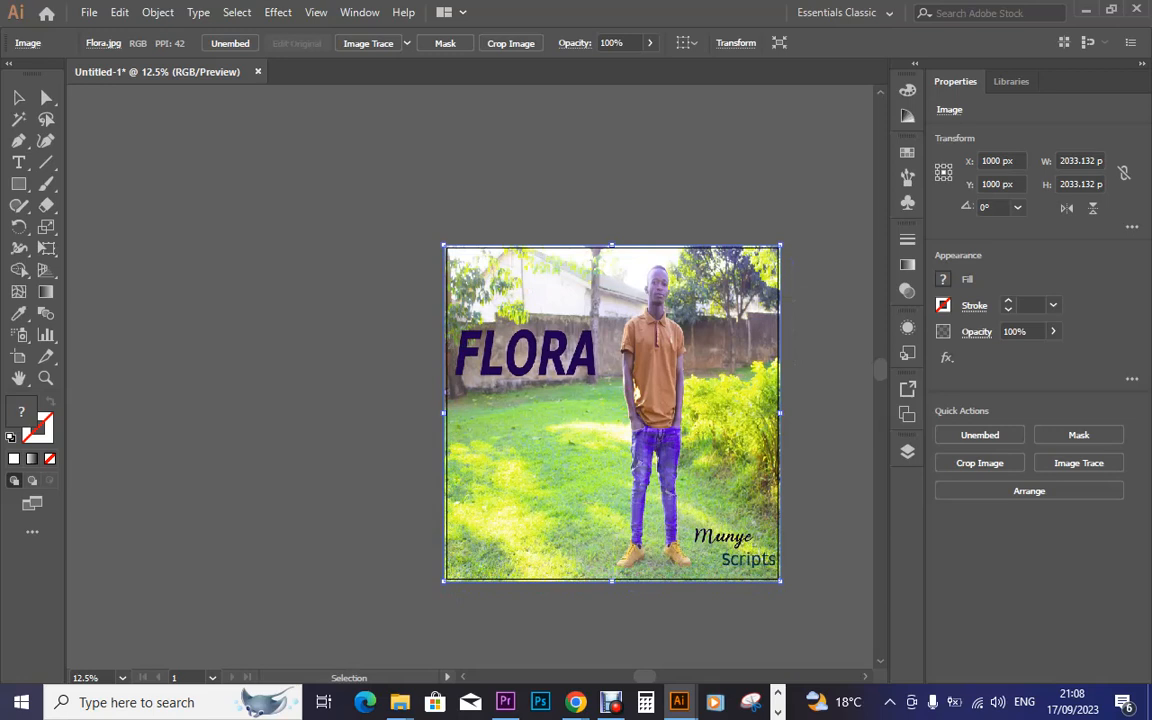
Draw a rectangle matching the 2000 × 2000 px artboard over the Flora photo
{"action": "left_click", "coordinate": [556, 637]}
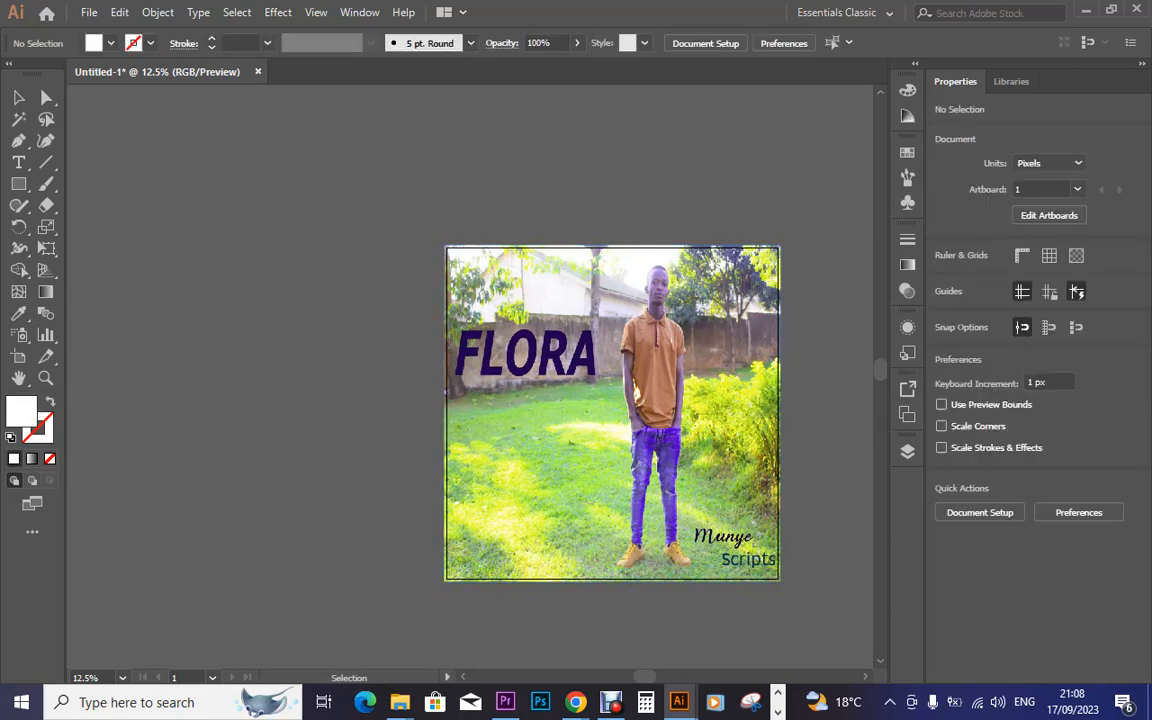
{"action": "key", "text": "m"}
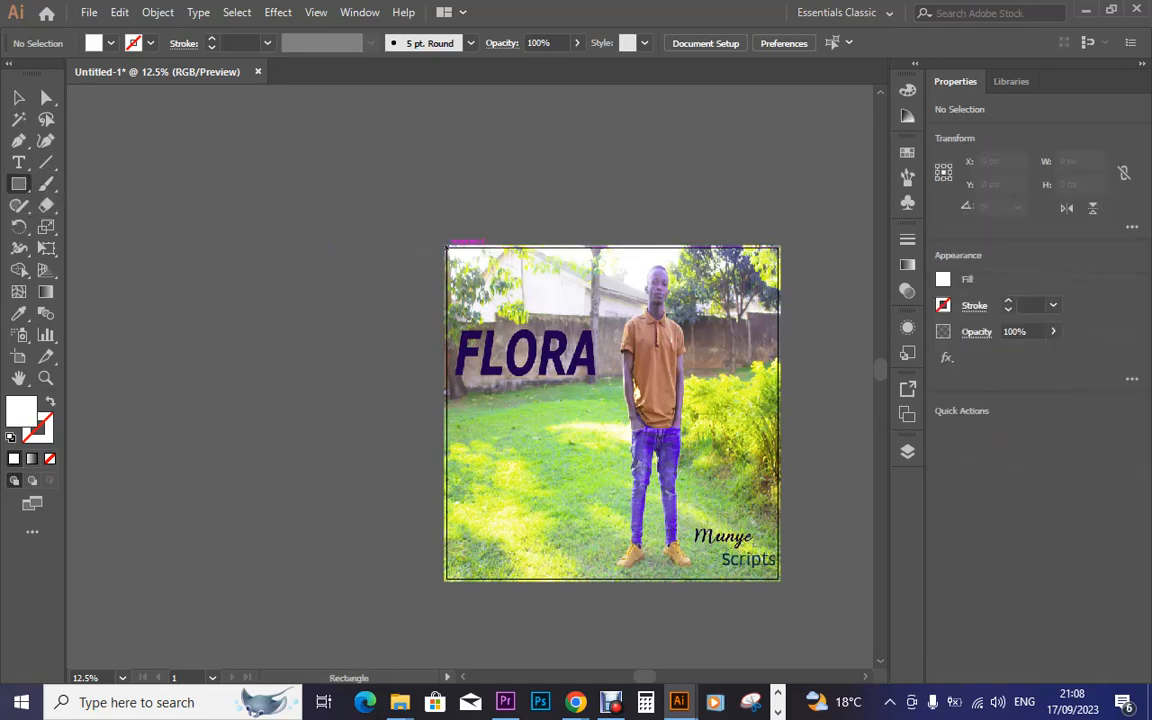
{"action": "left_click_drag", "start_coordinate": [446, 246], "coordinate": [781, 579]}
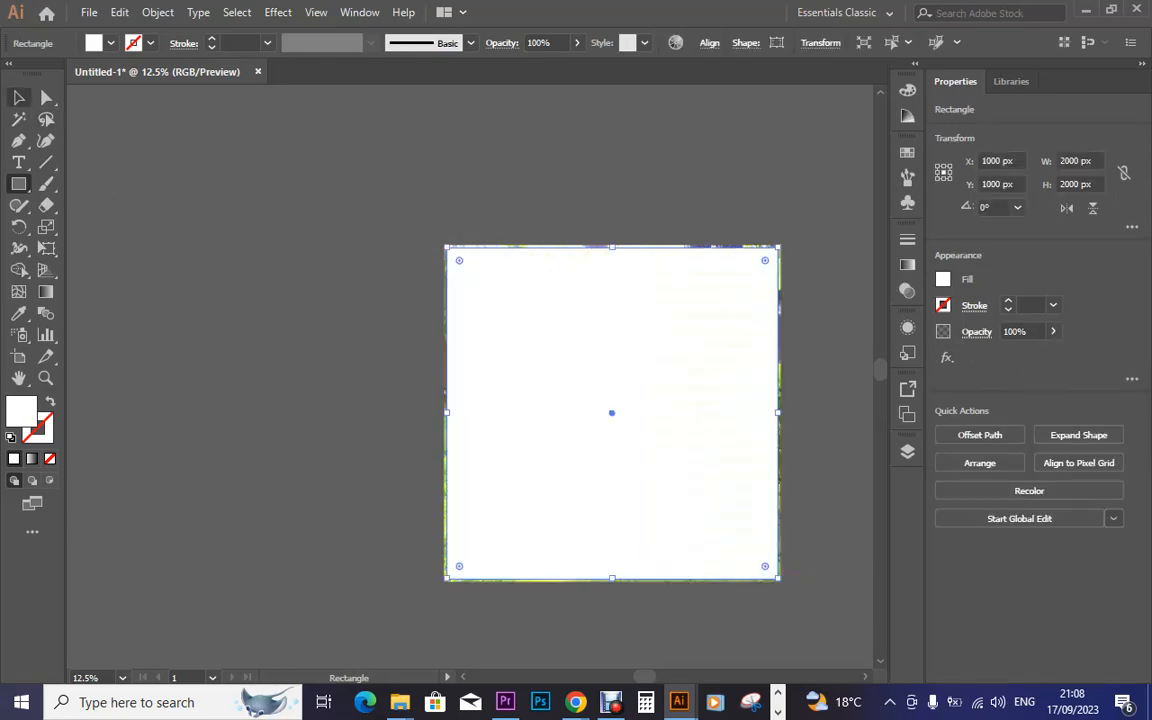
Clip the photo to the rectangle as a clipping mask and deselect the cover artwork
{"action": "key", "text": "v"}
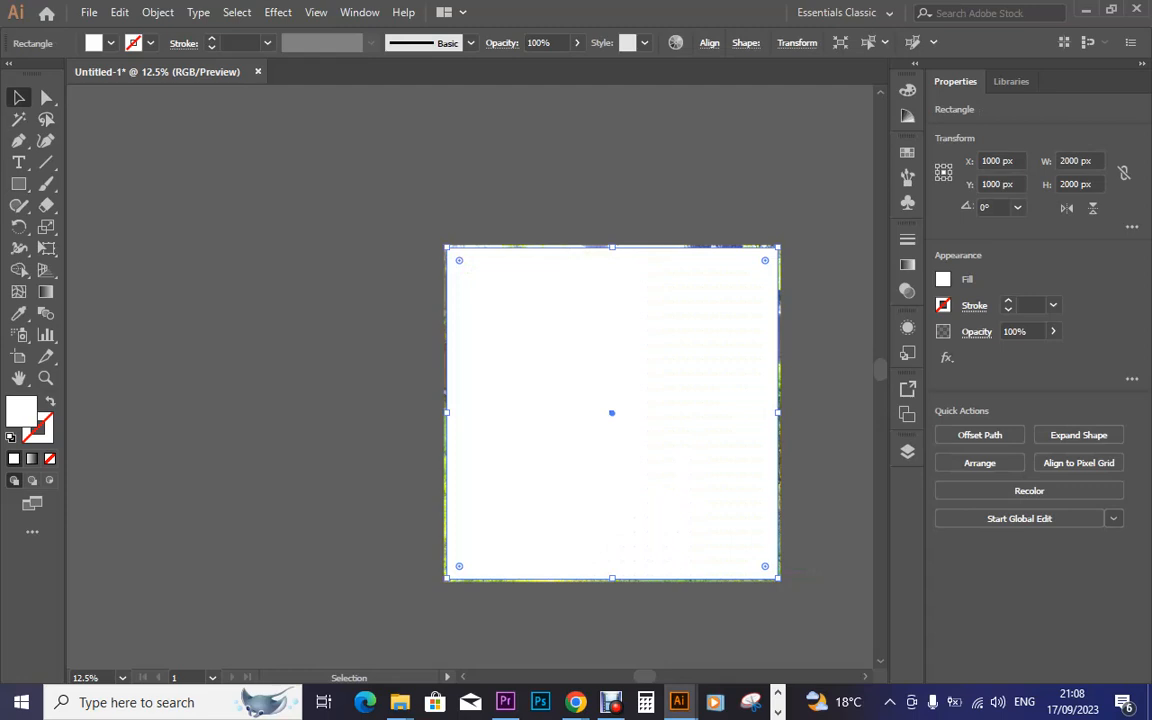
{"action": "left_click_drag", "start_coordinate": [365, 188], "coordinate": [607, 648]}
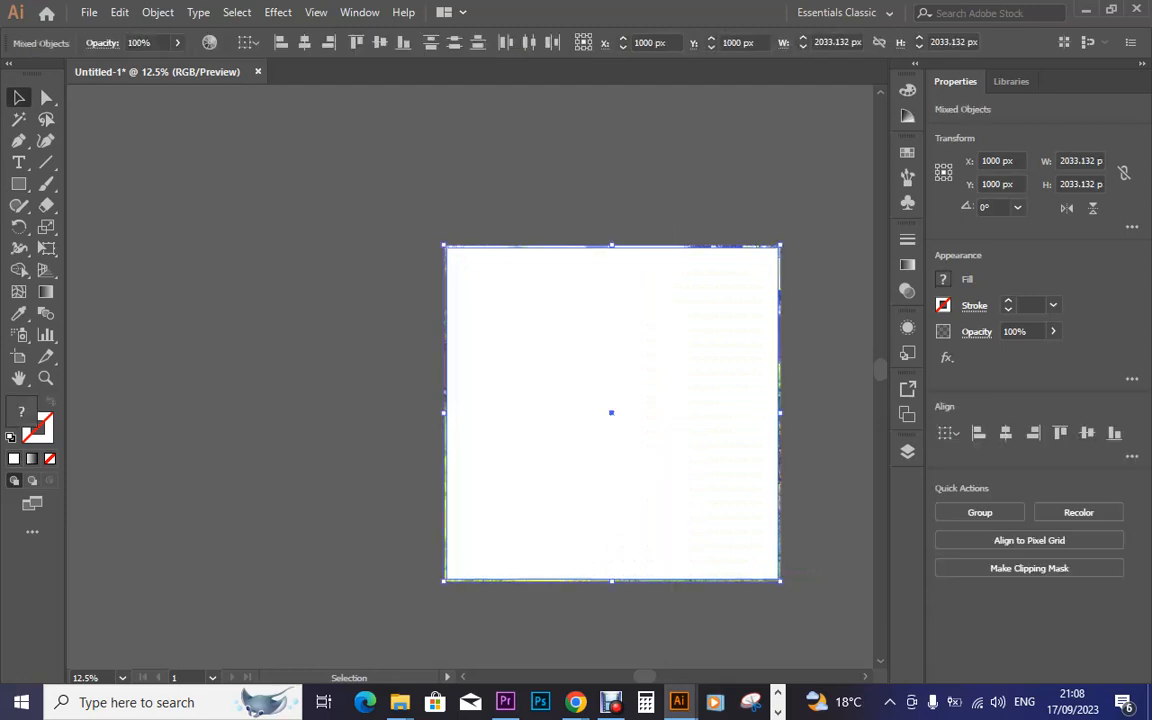
{"action": "right_click", "coordinate": [590, 178]}
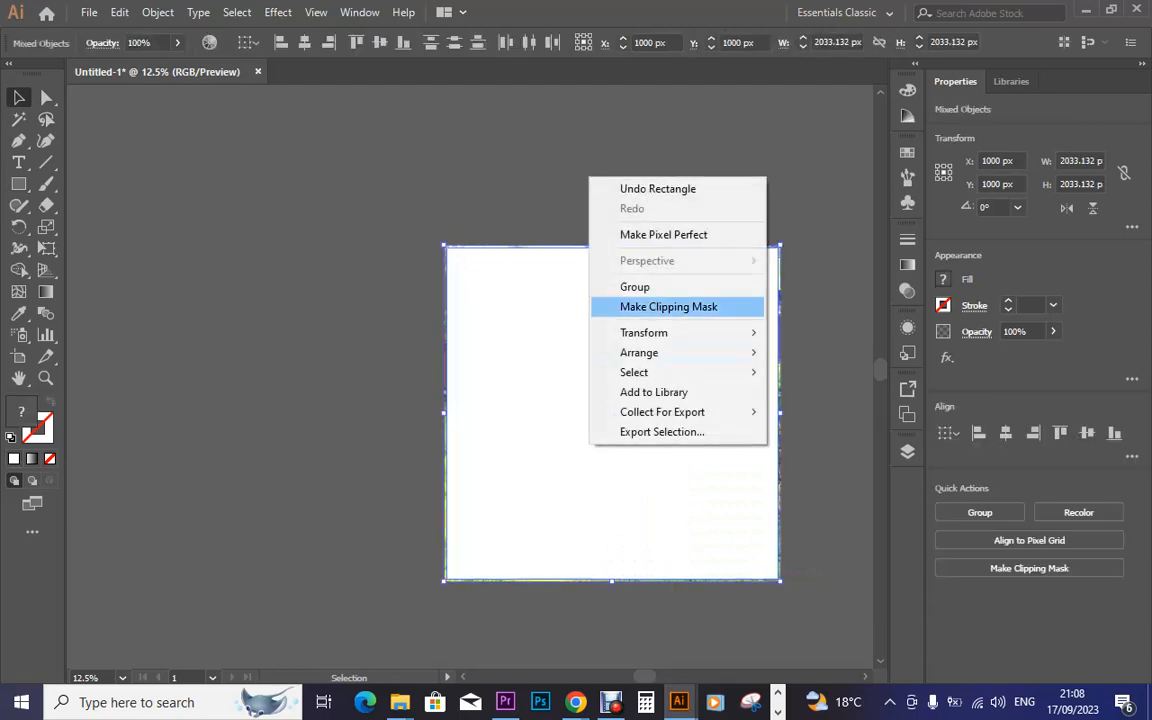
{"action": "left_click", "coordinate": [668, 306]}
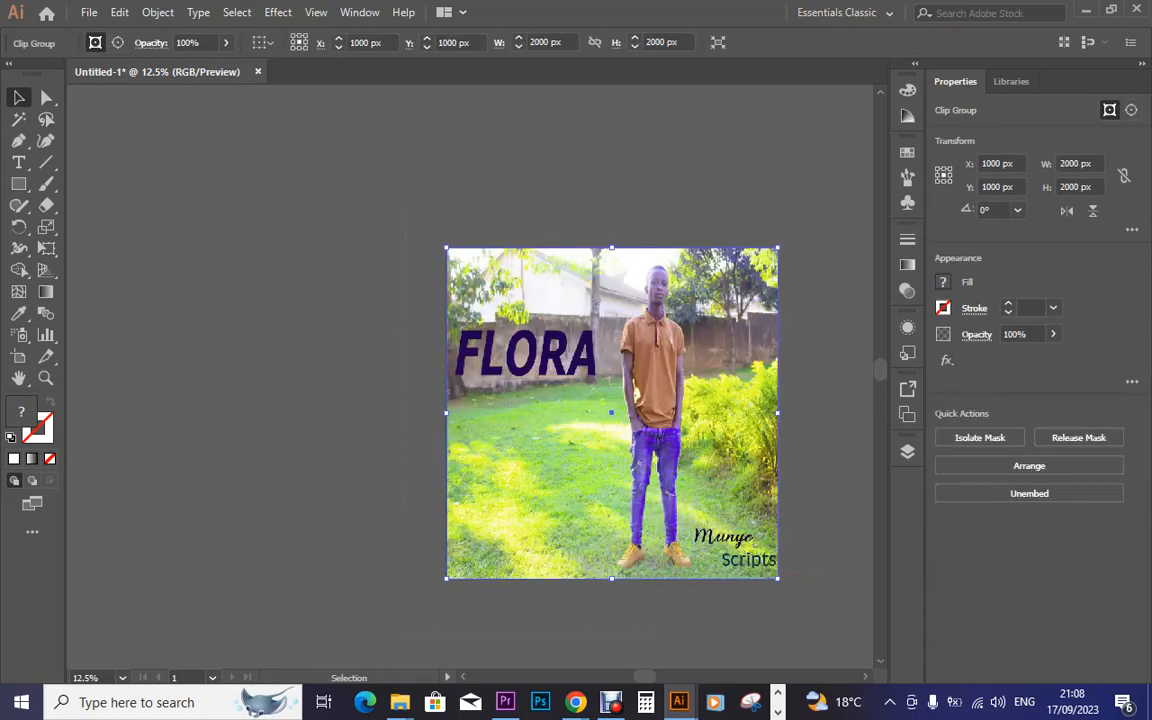
{"action": "key", "text": "ctrl+shift+a"}
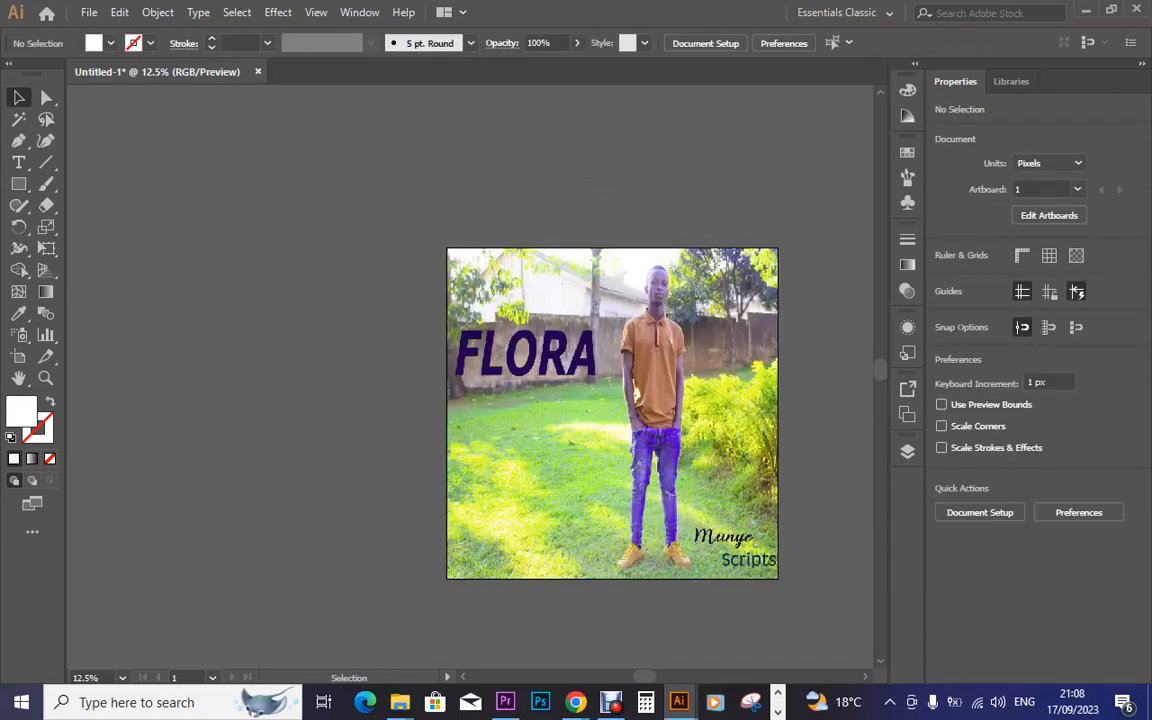
Start an Export As of the artwork with JPEG as the file format
{"action": "left_click", "coordinate": [89, 13]}
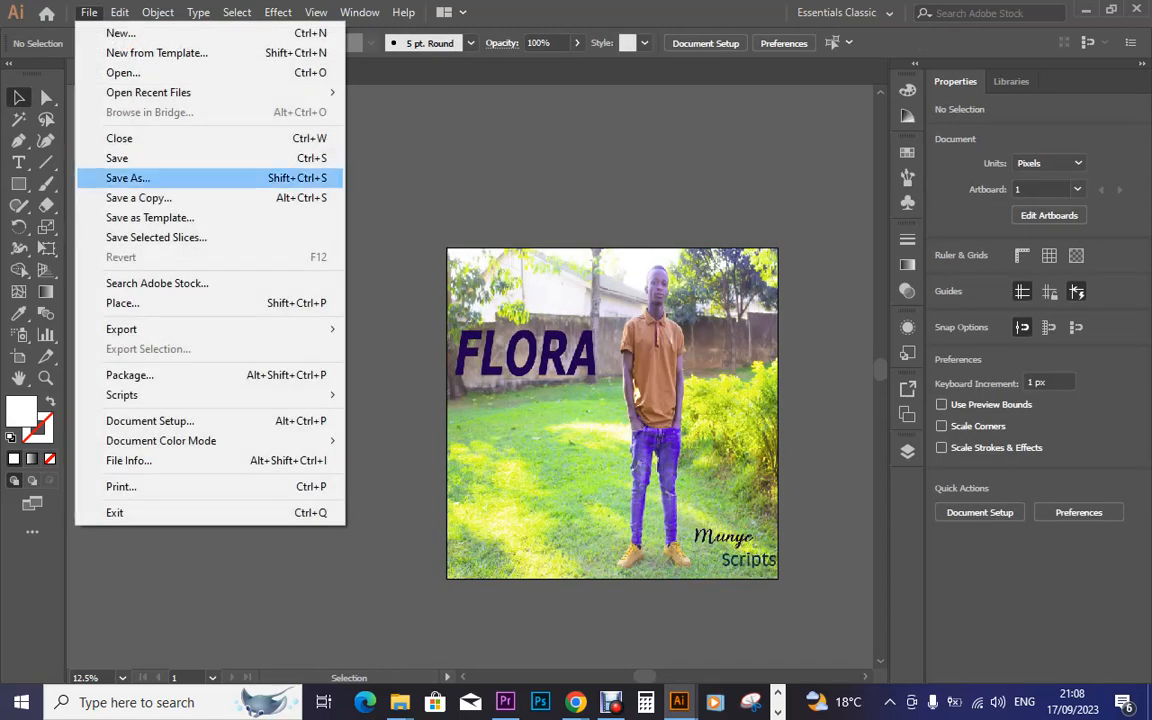
{"action": "mouse_move", "coordinate": [121, 329]}
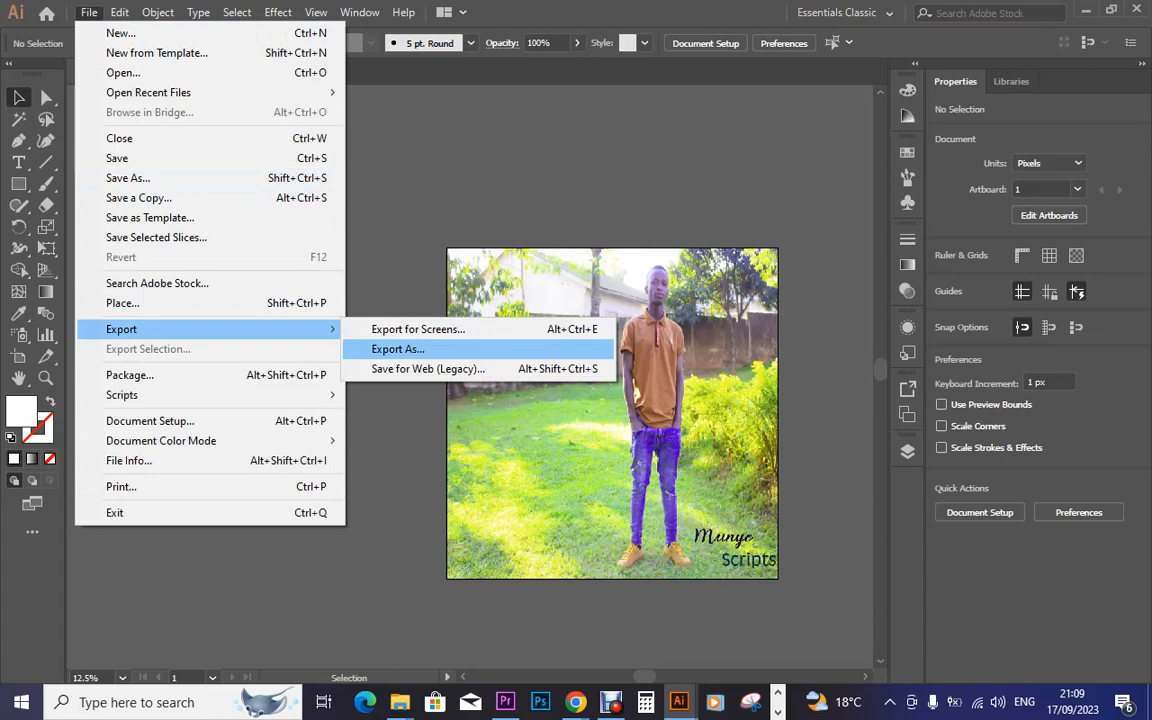
{"action": "left_click", "coordinate": [398, 349]}
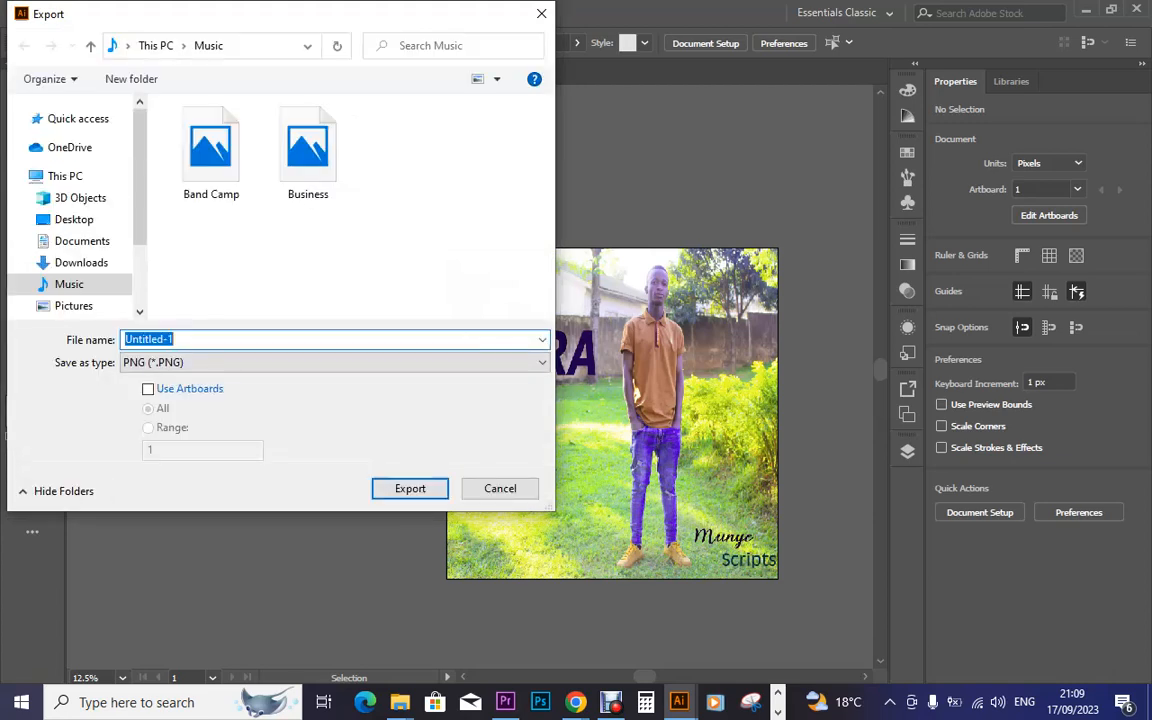
{"action": "left_click", "coordinate": [398, 362]}
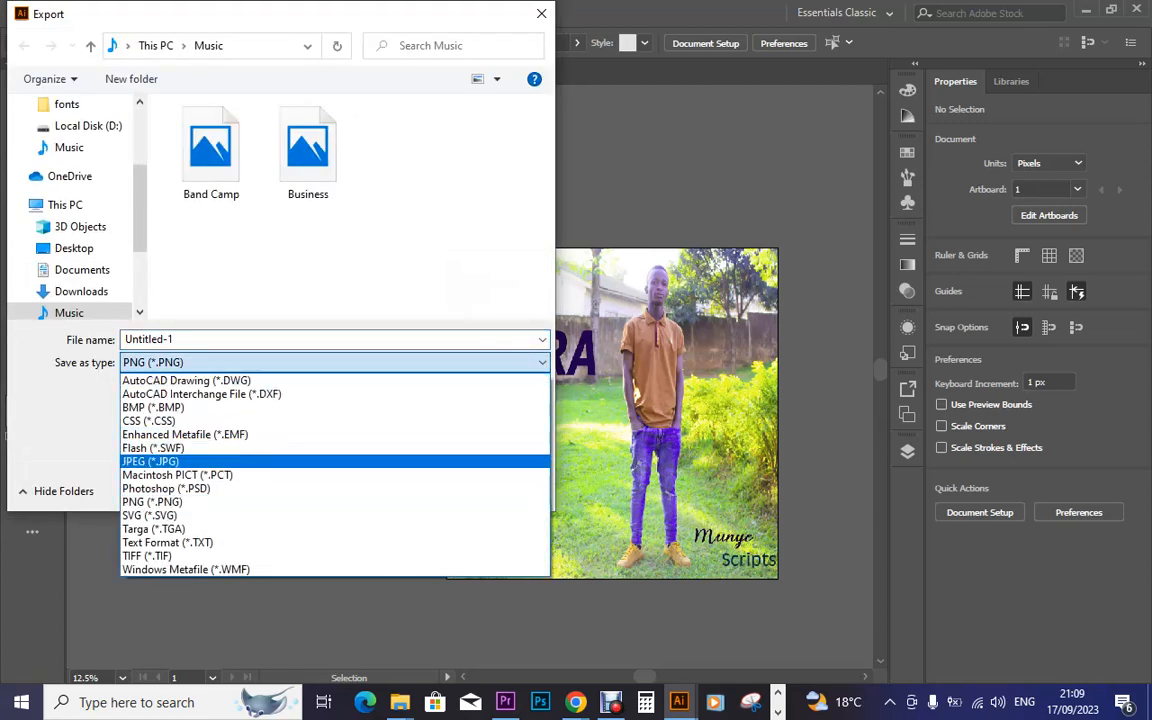
{"action": "left_click", "coordinate": [150, 461]}
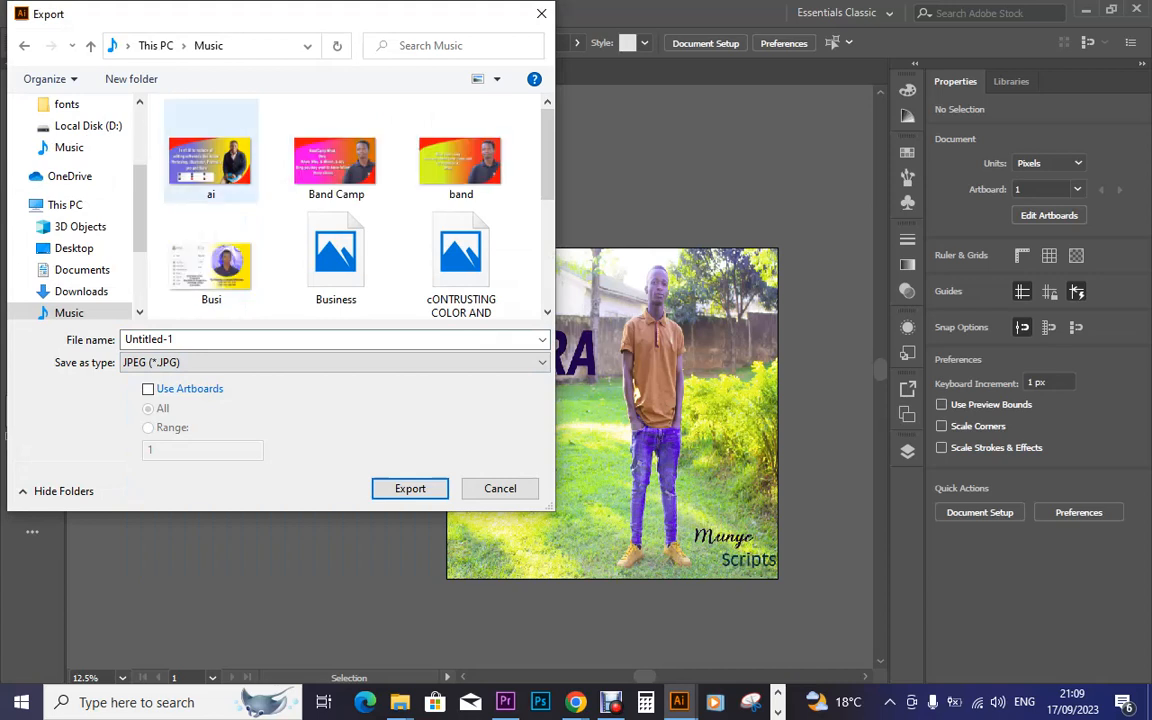
Name the export 'Flora art work' in the Music folder and export it
{"action": "left_click_drag", "start_coordinate": [140, 213], "coordinate": [140, 251]}
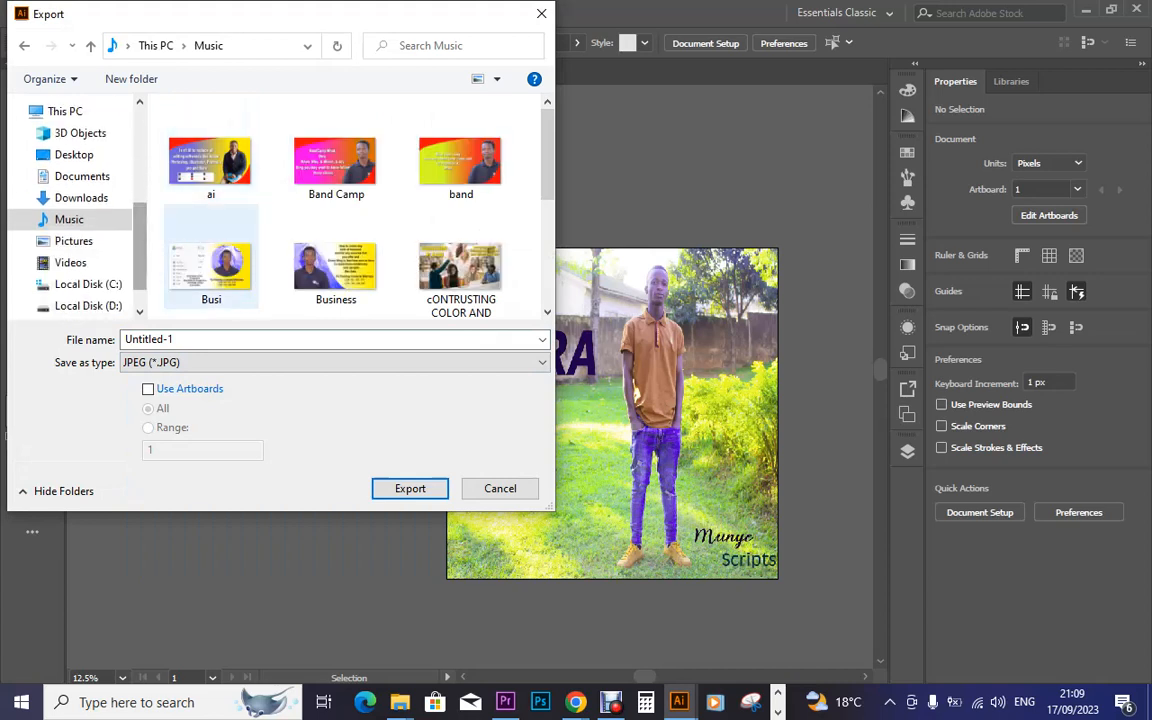
{"action": "left_click", "coordinate": [213, 339]}
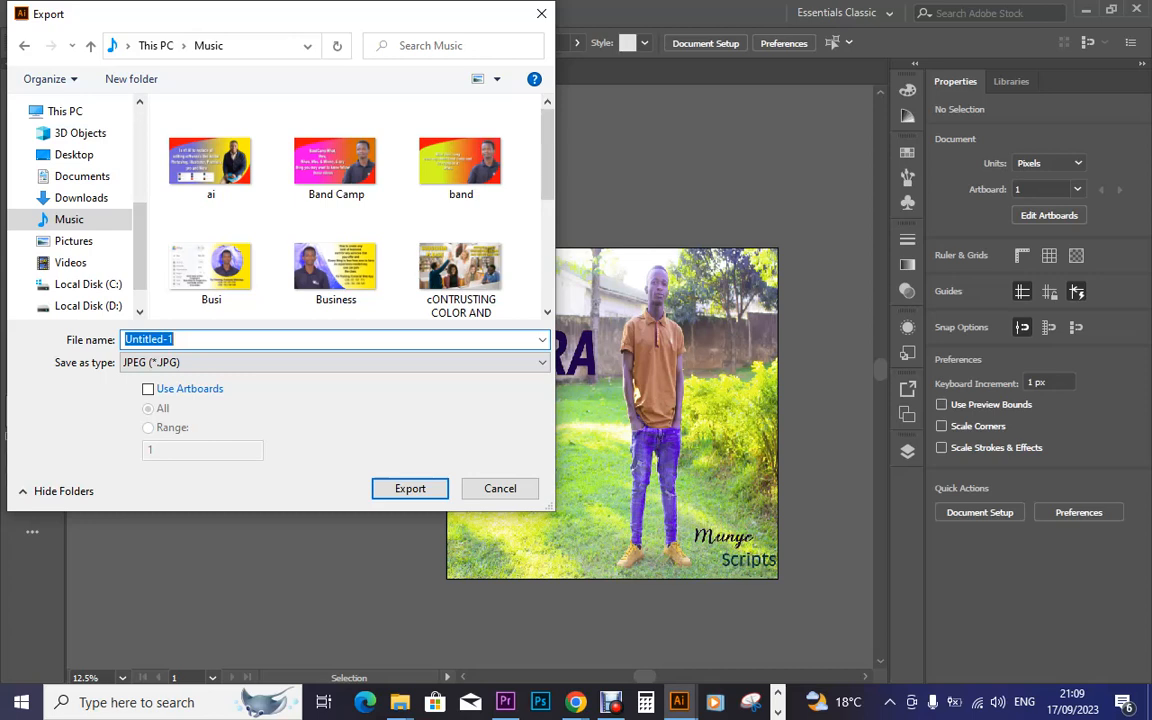
{"action": "type", "text": "Flora"}
{"action": "type", "text": "art work"}
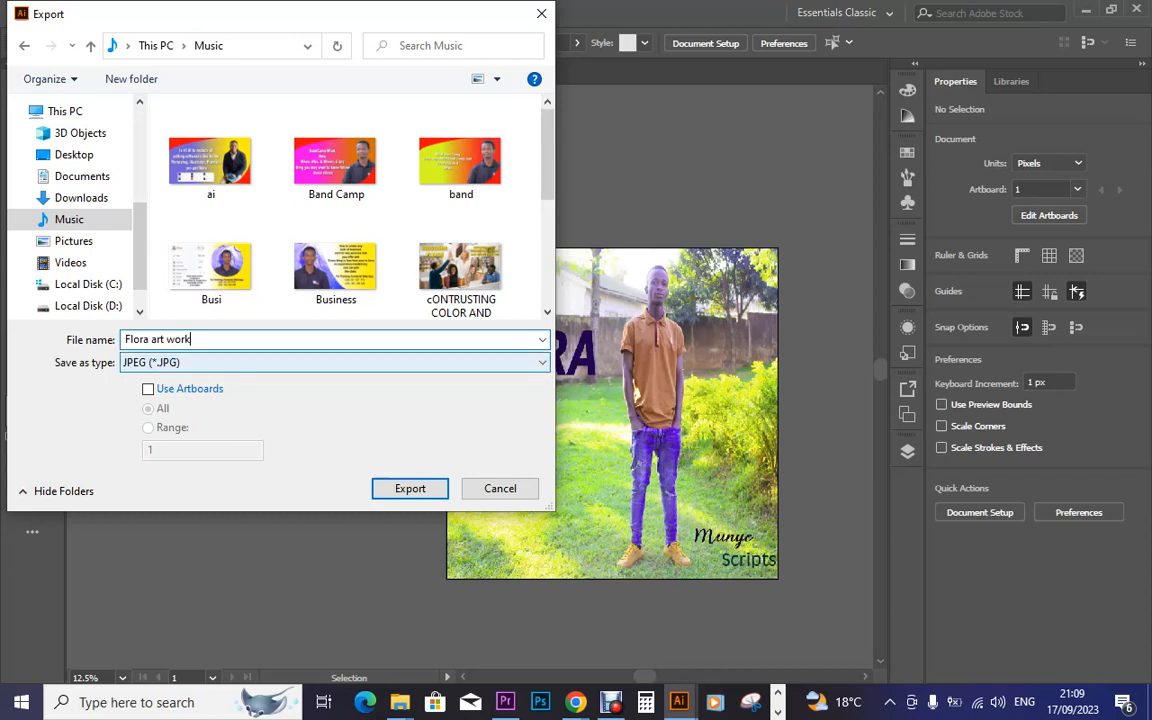
{"action": "scroll", "coordinate": [345, 205], "scroll_direction": "down", "scroll_amount": 2}
{"action": "left_click_drag", "start_coordinate": [547, 236], "coordinate": [547, 251]}
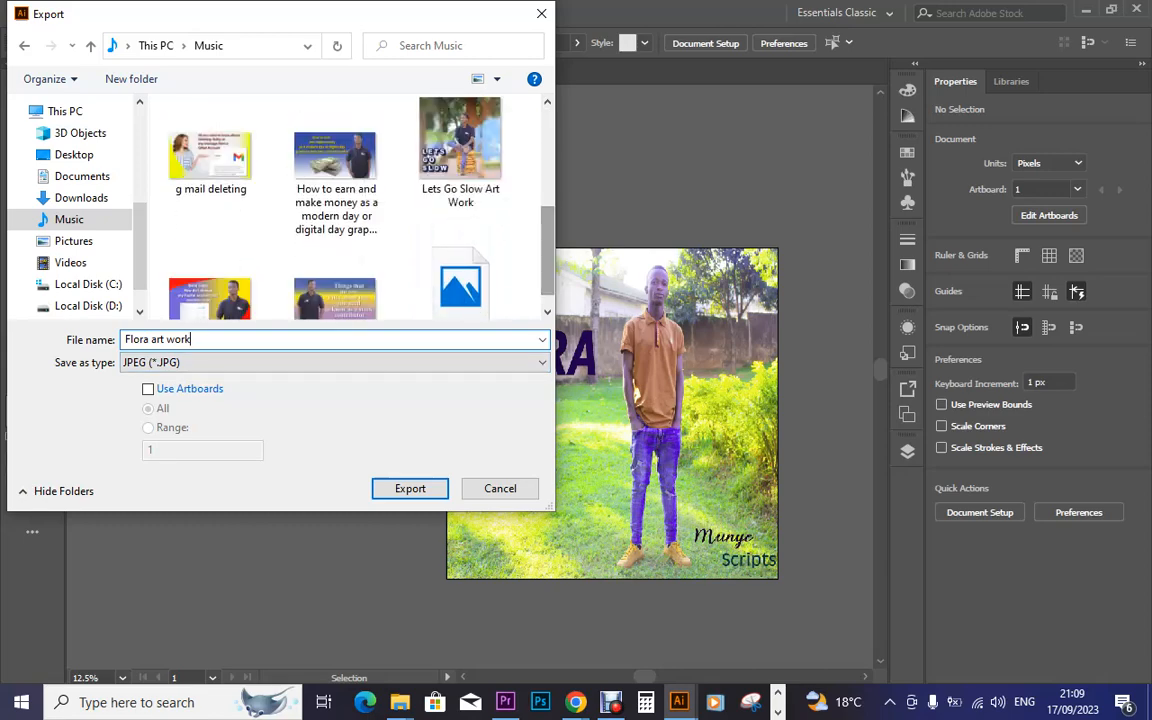
{"action": "left_click", "coordinate": [410, 488]}
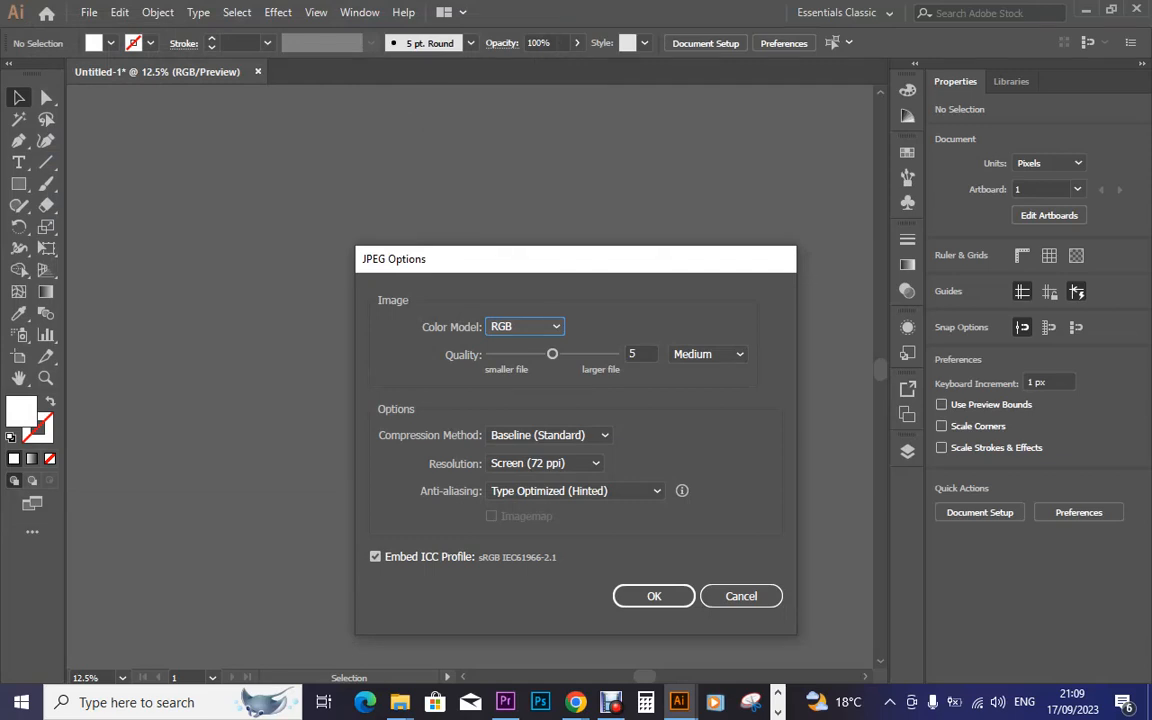
Set the JPEG quality to 6 (High) and confirm the export
{"action": "left_click_drag", "start_coordinate": [552, 354], "coordinate": [614, 354]}
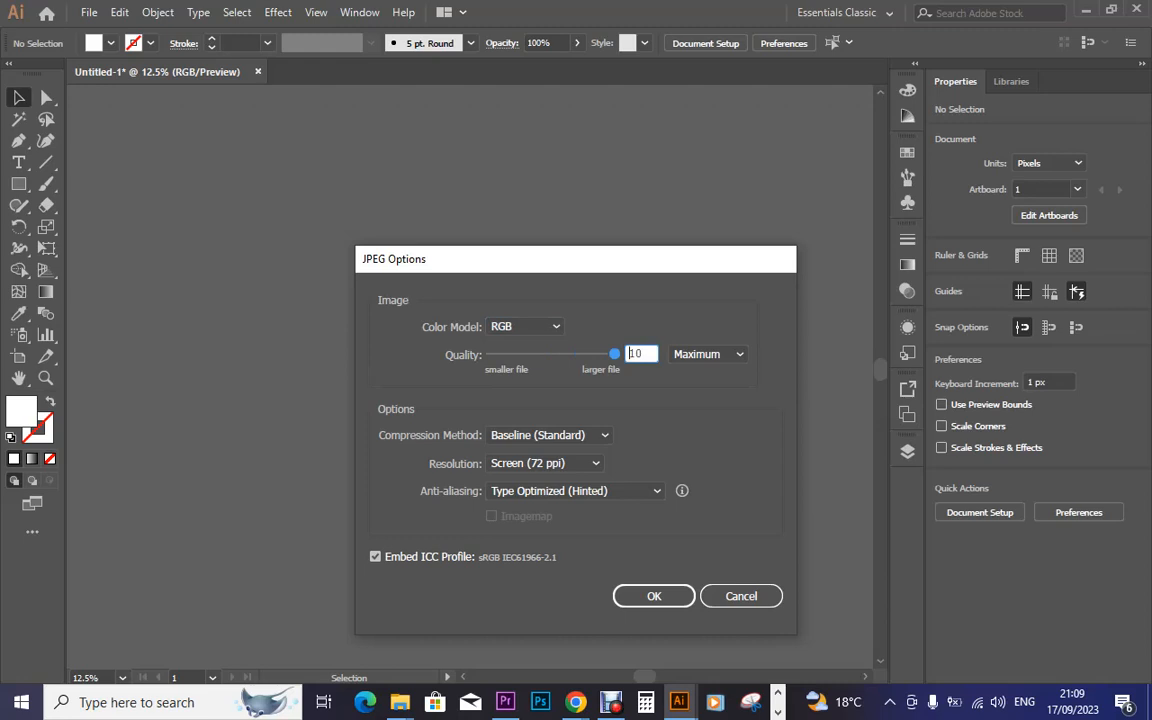
{"action": "key", "text": "Down"}
{"action": "key", "text": "Down"}
{"action": "key", "text": "Down"}
{"action": "key", "text": "Down"}
{"action": "key", "text": "Down"}
{"action": "key", "text": "Up"}
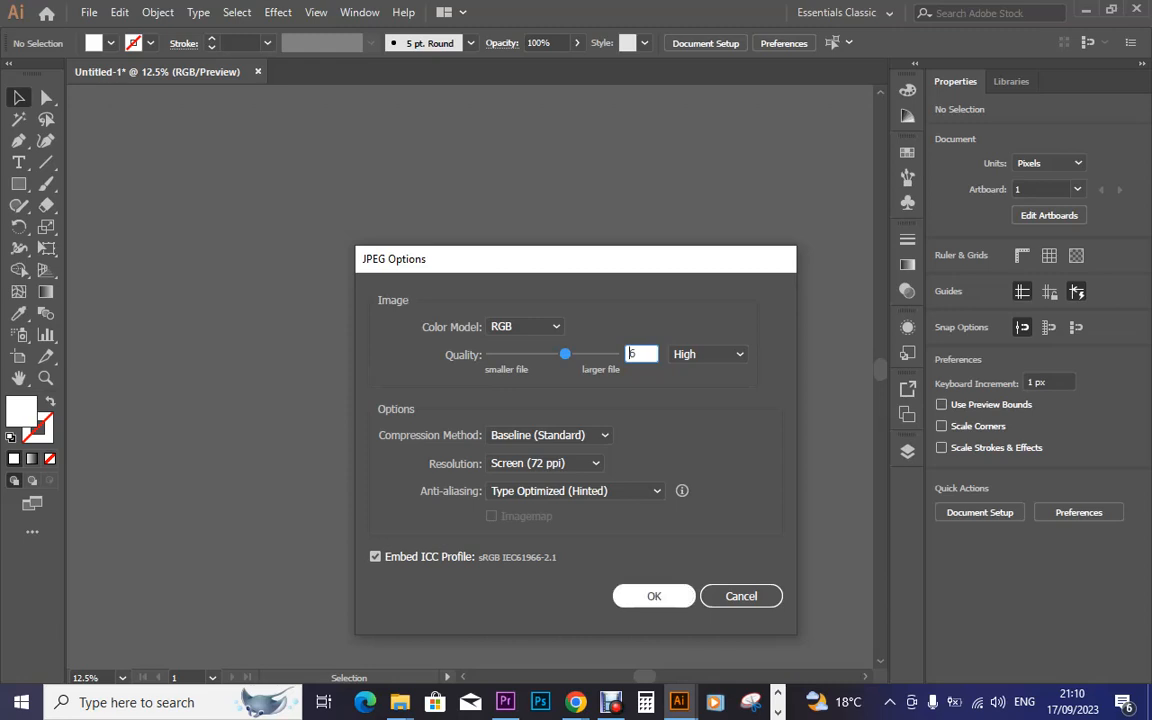
{"action": "key", "text": "Return"}
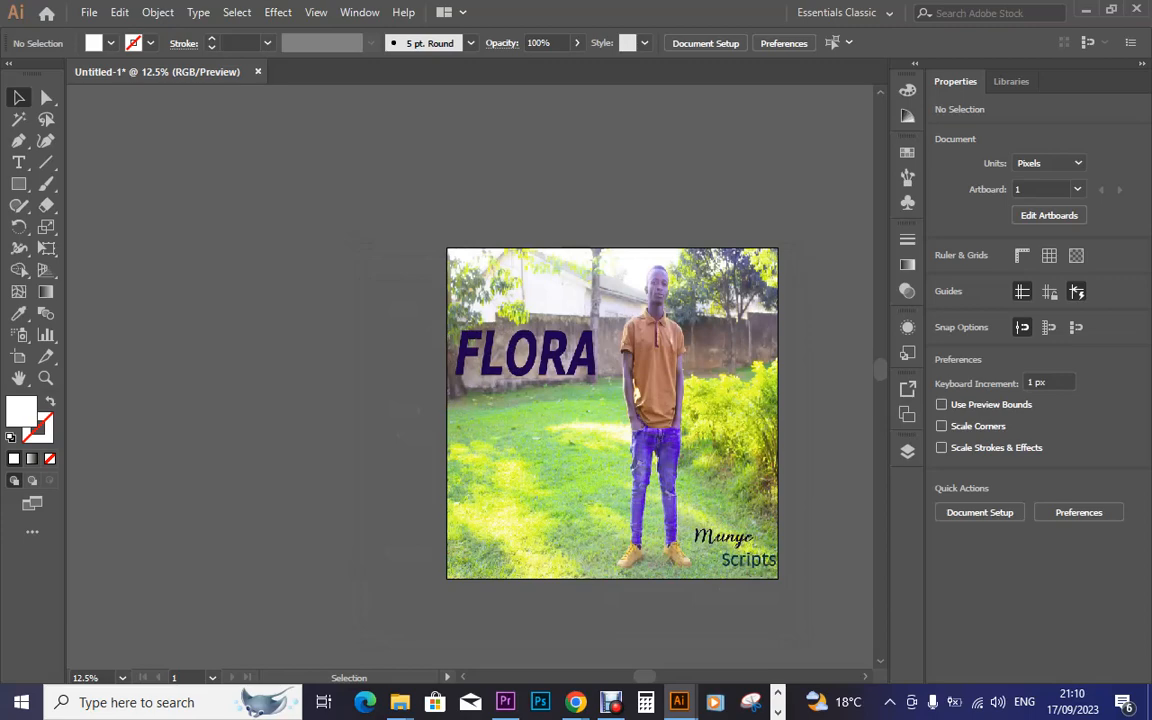
Upload 'Flora art work.jpg' from the Music folder as the Bandcamp track art
{"action": "mouse_move", "coordinate": [575, 702]}
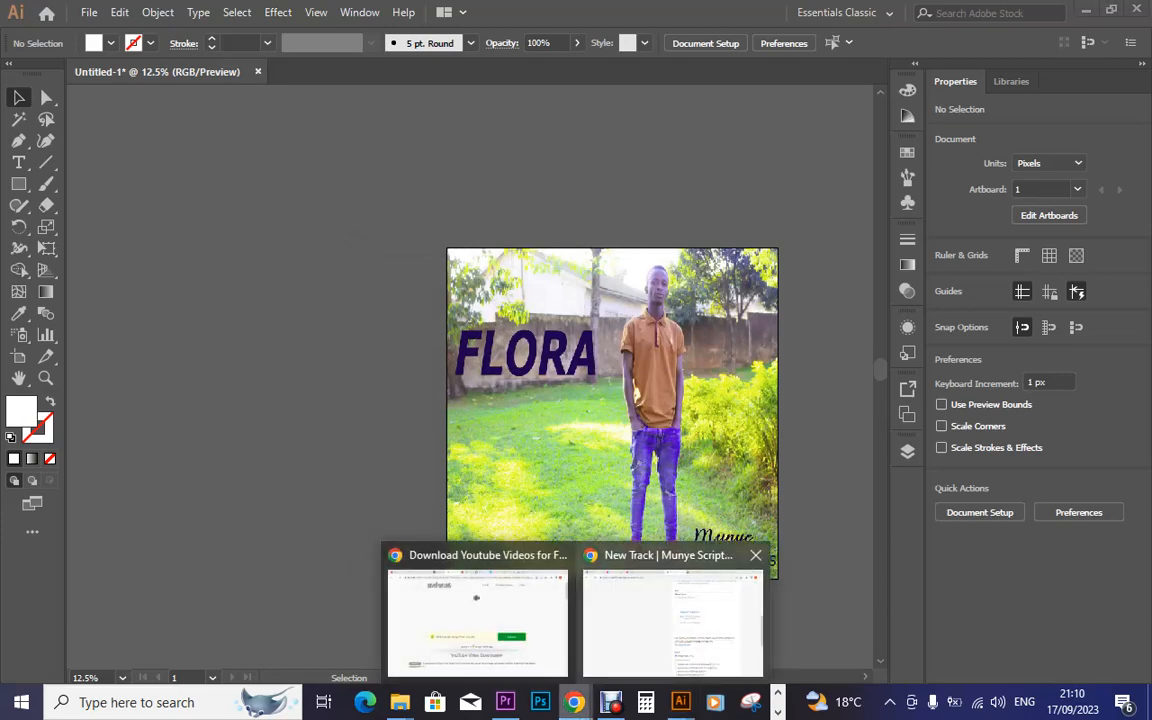
{"action": "left_click", "coordinate": [672, 615]}
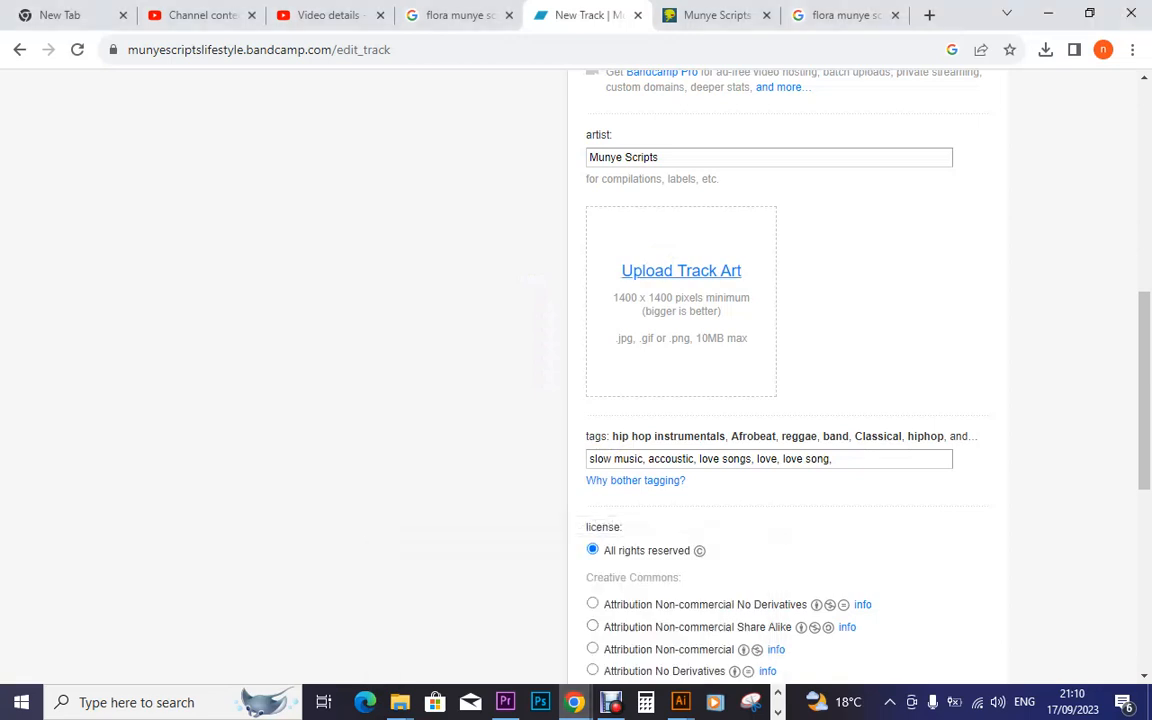
{"action": "left_click", "coordinate": [681, 271]}
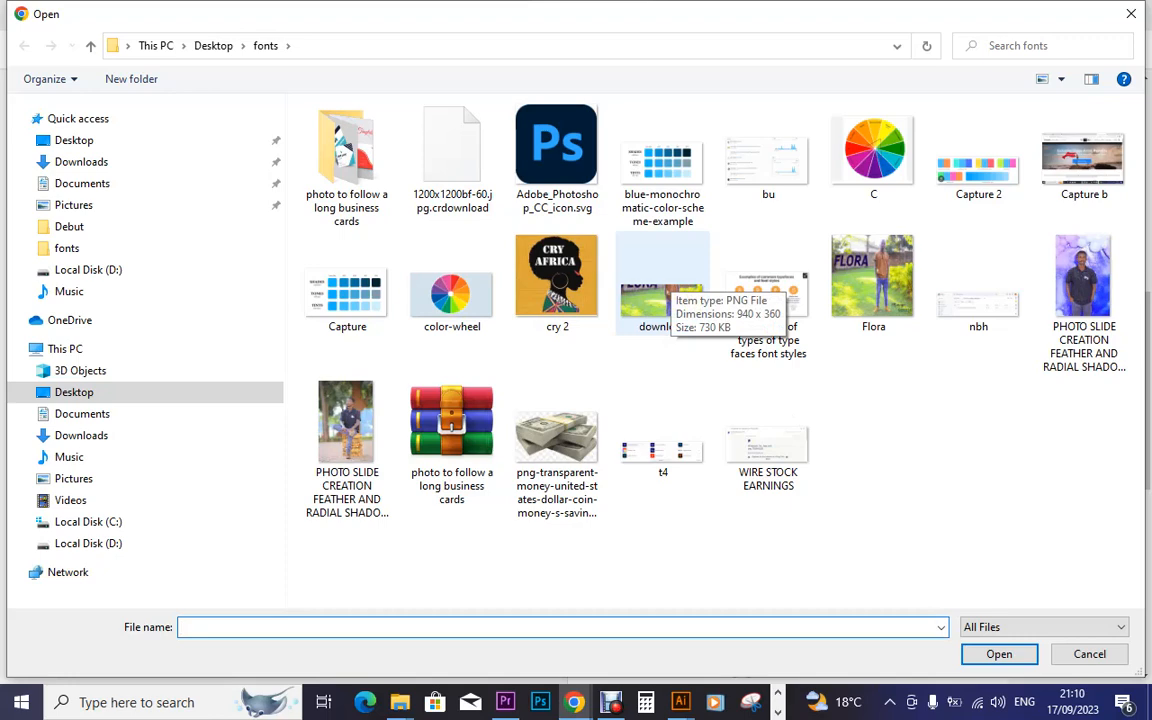
{"action": "left_click", "coordinate": [69, 291]}
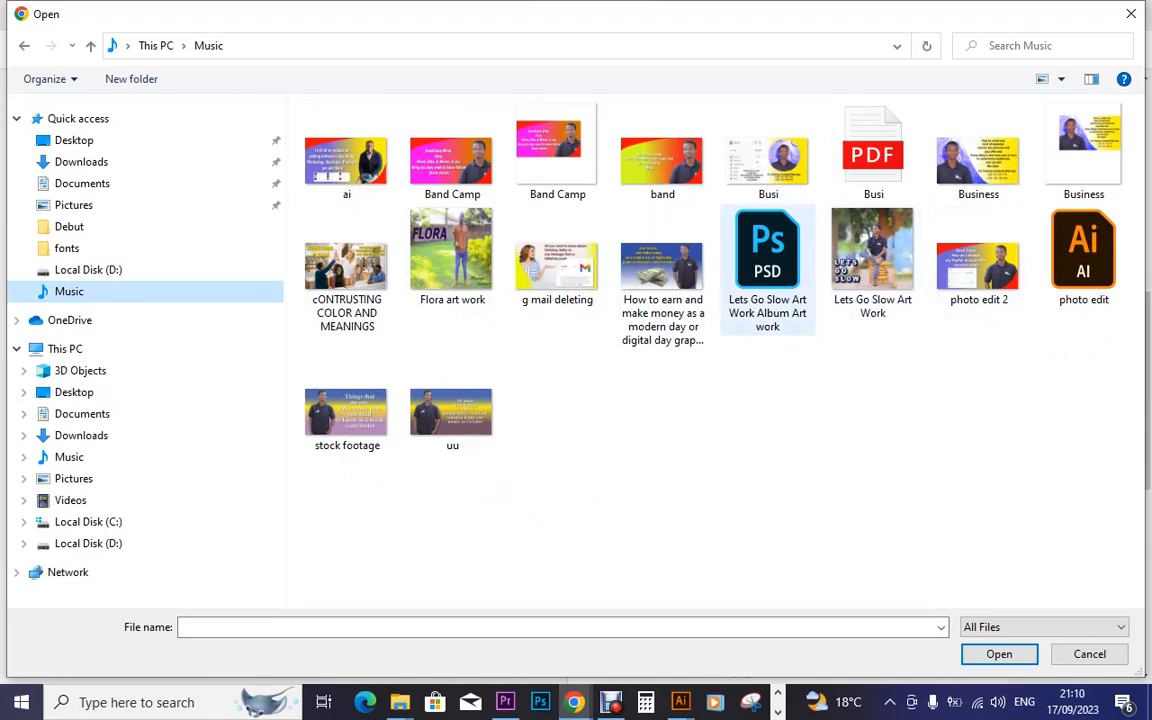
{"action": "left_click", "coordinate": [452, 256]}
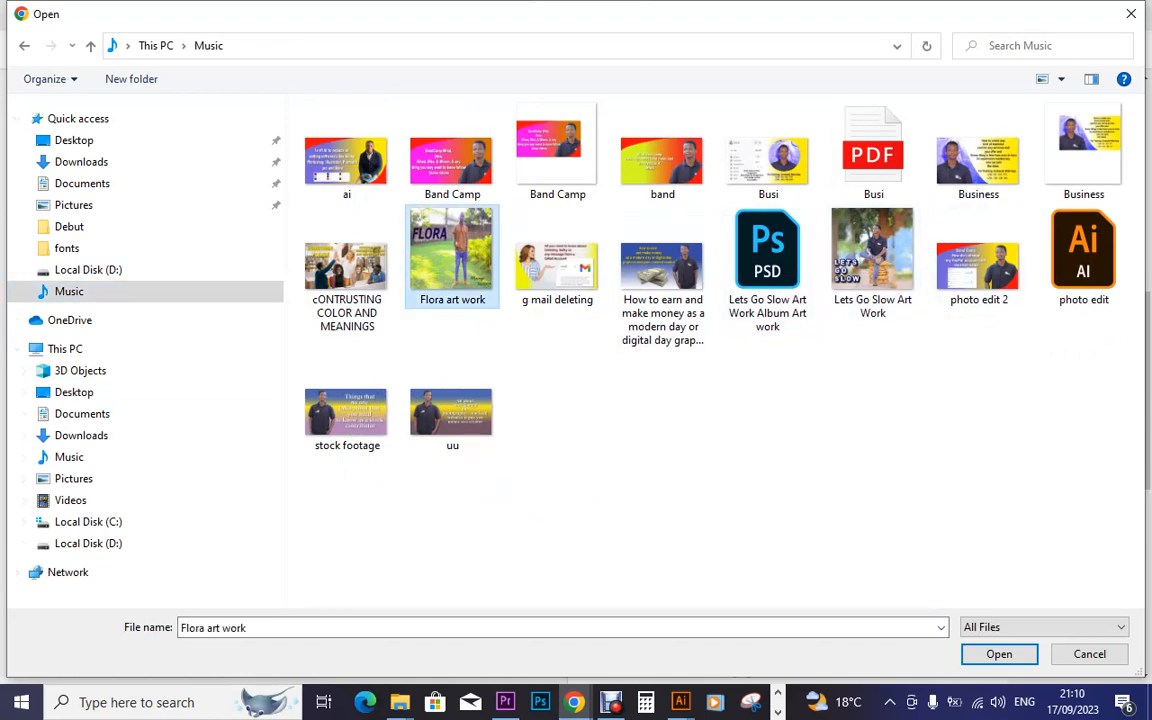
{"action": "key", "text": "Return"}
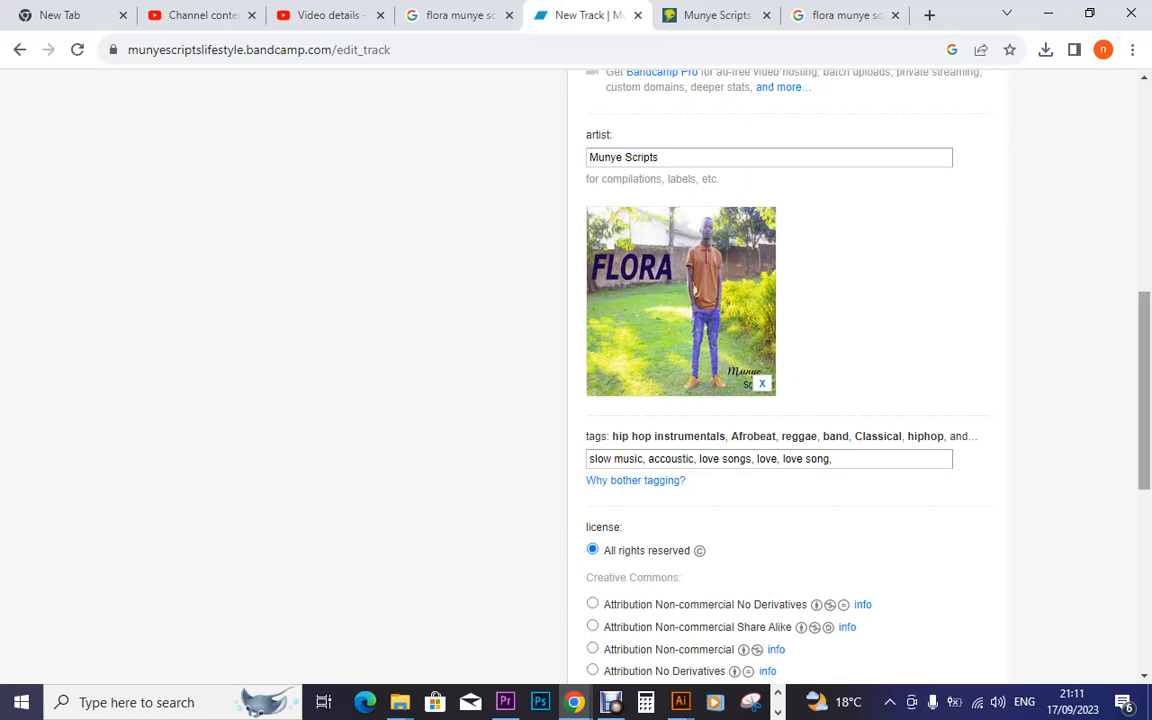
{"action": "scroll", "coordinate": [576, 380], "scroll_direction": "down", "scroll_amount": 5}
{"action": "scroll", "coordinate": [576, 380], "scroll_direction": "down", "scroll_amount": 1}
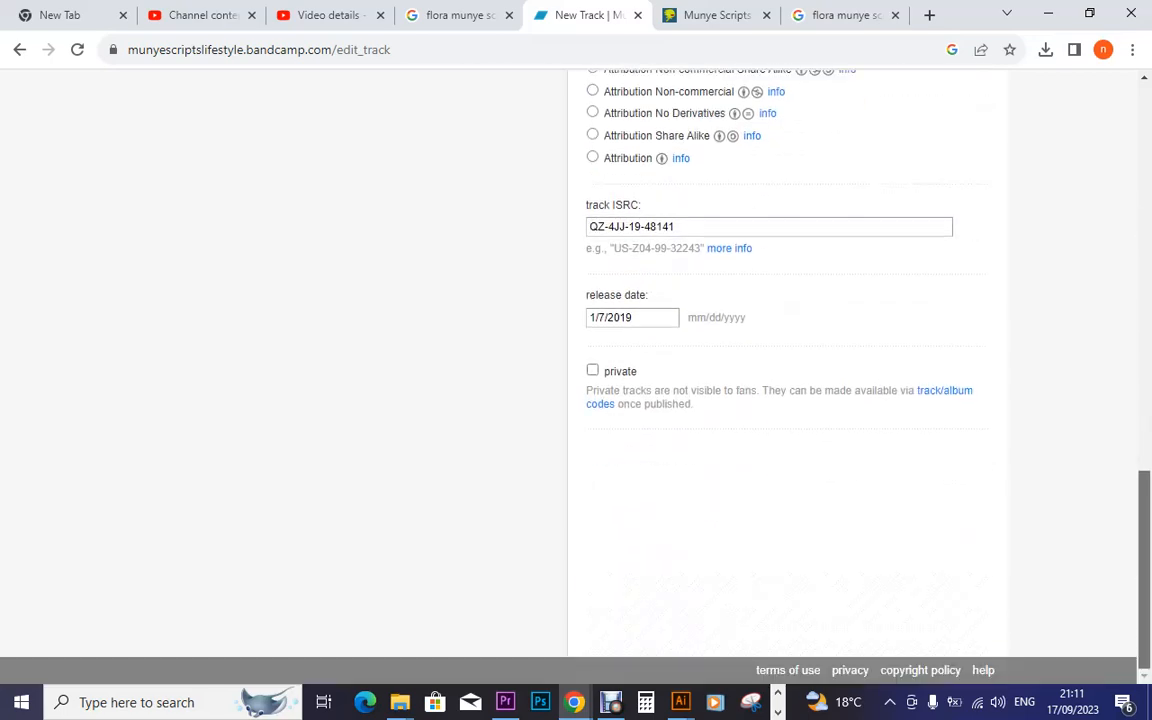
{"action": "scroll", "coordinate": [576, 380], "scroll_direction": "up", "scroll_amount": 13}
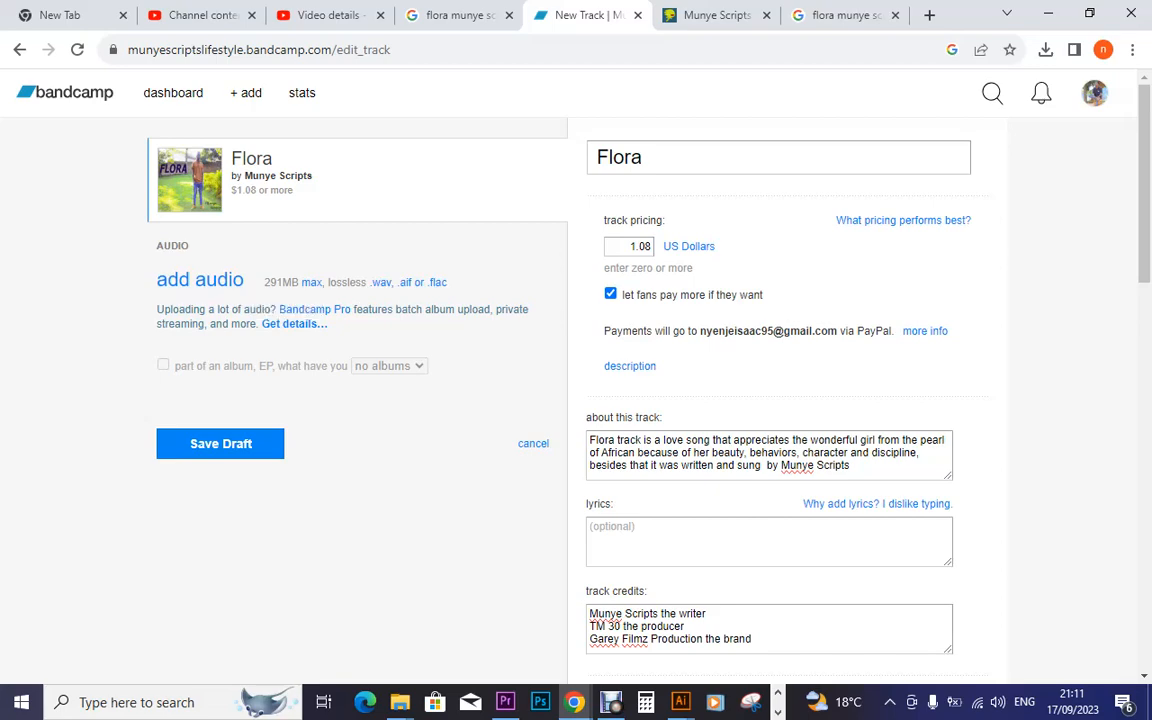
{"action": "mouse_move", "coordinate": [398, 702]}
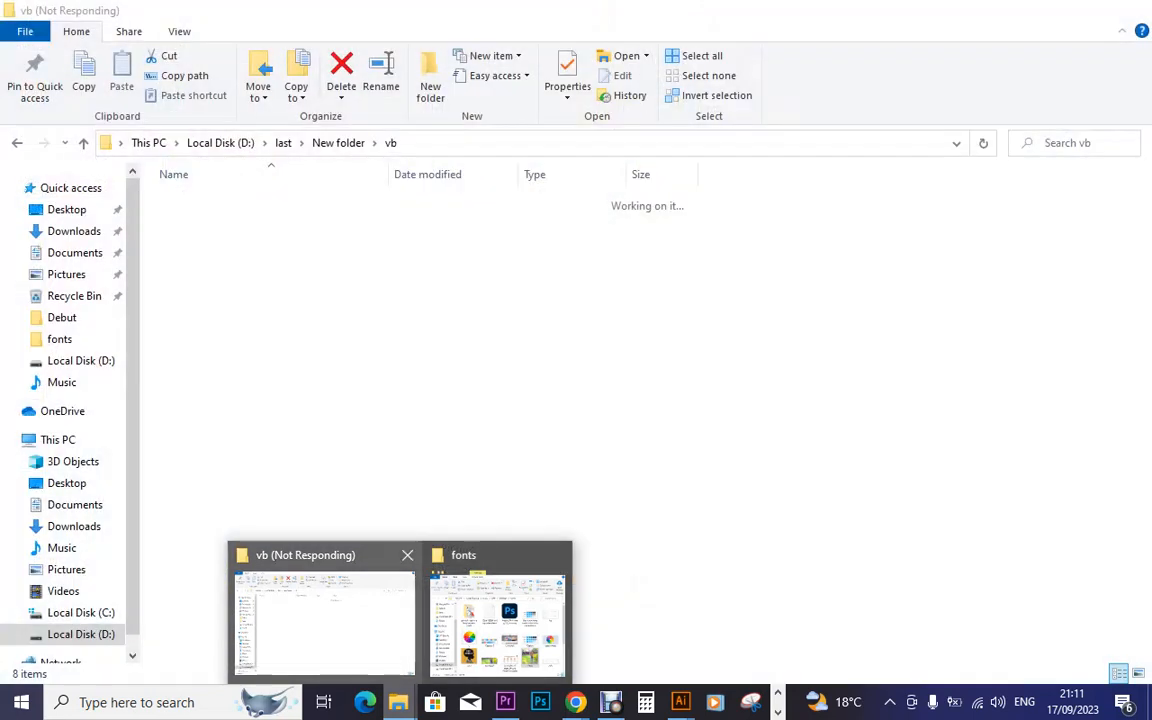
Maximize the fonts folder window and open Local Disk (D:) in it
{"action": "left_click", "coordinate": [323, 620]}
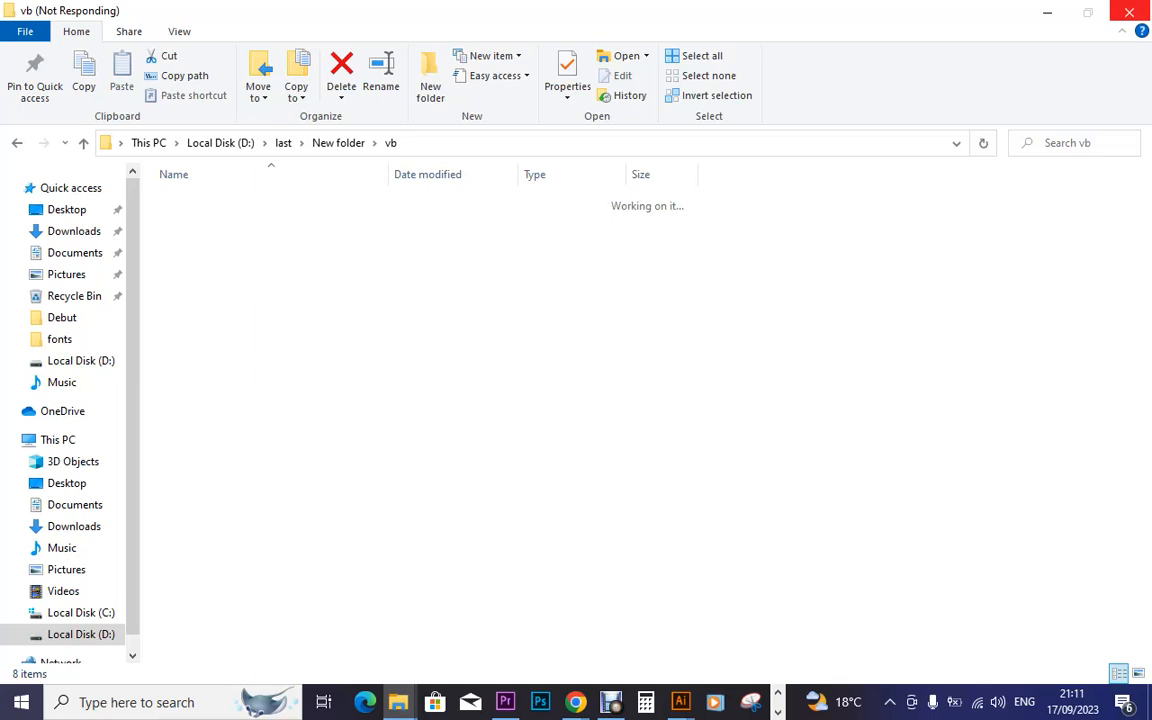
{"action": "mouse_move", "coordinate": [398, 702]}
{"action": "left_click", "coordinate": [449, 551]}
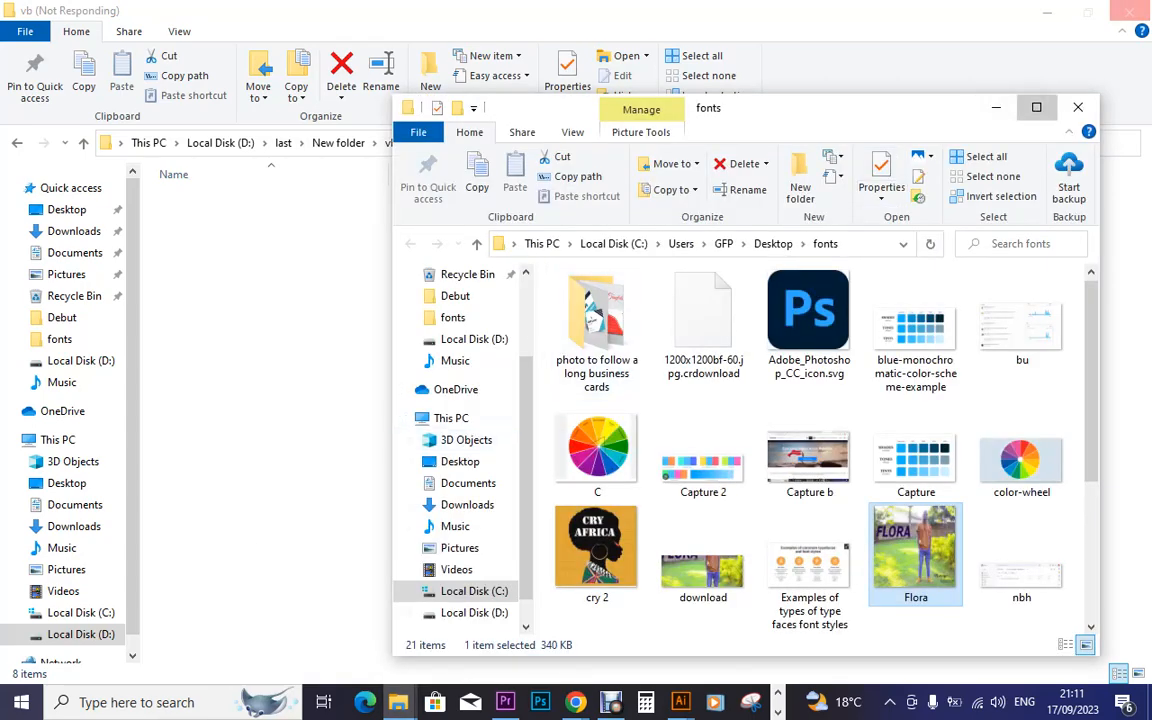
{"action": "left_click", "coordinate": [1036, 107]}
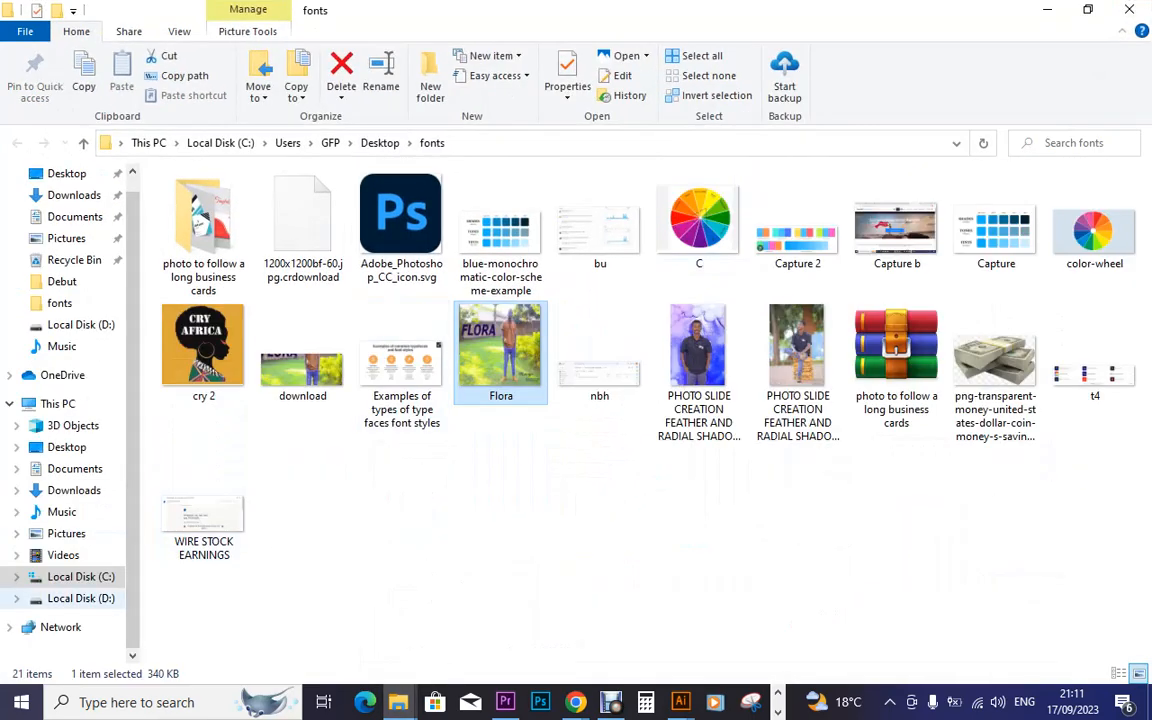
{"action": "left_click", "coordinate": [81, 598]}
Select the Cry munye dub and baboons and cats files in Local Disk (D:), then clear the selection
{"action": "left_click", "coordinate": [398, 702]}
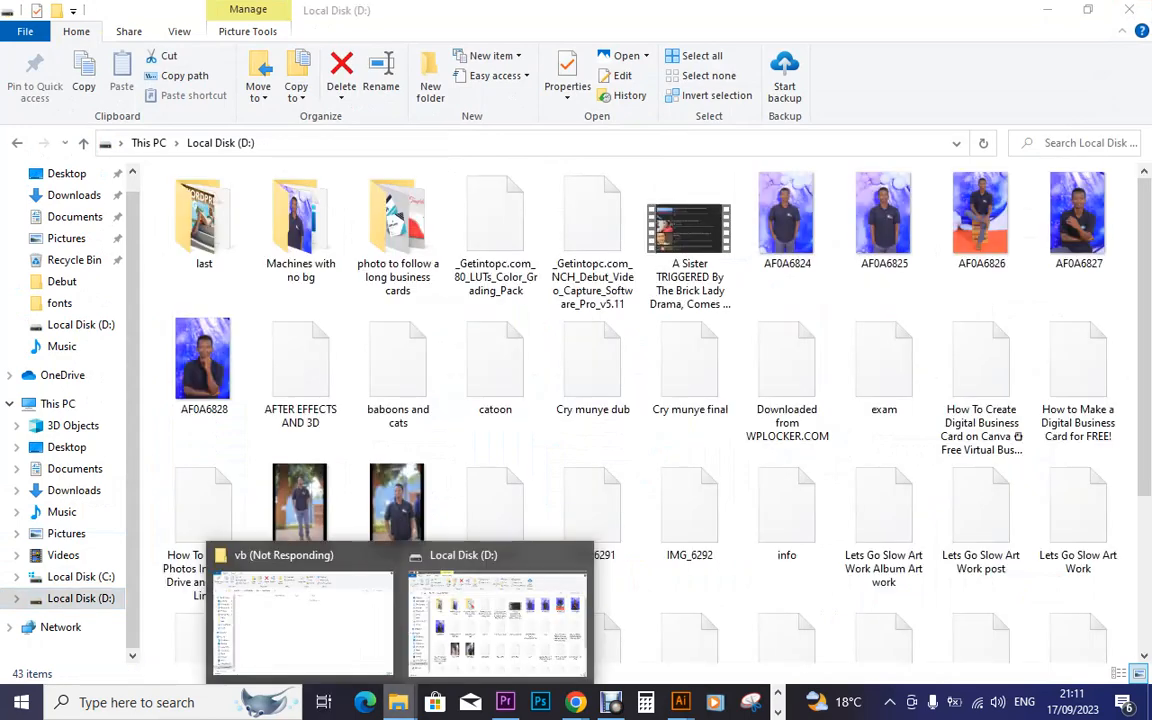
{"action": "left_click", "coordinate": [303, 622]}
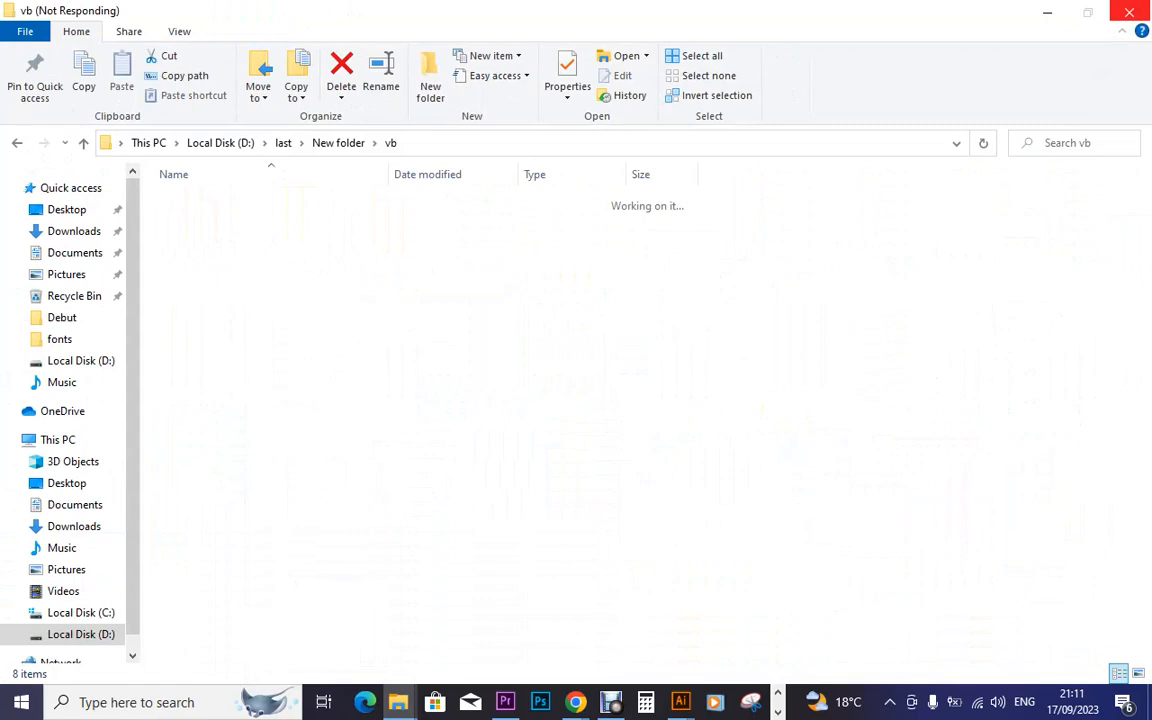
{"action": "left_click", "coordinate": [398, 702]}
{"action": "left_click", "coordinate": [495, 632]}
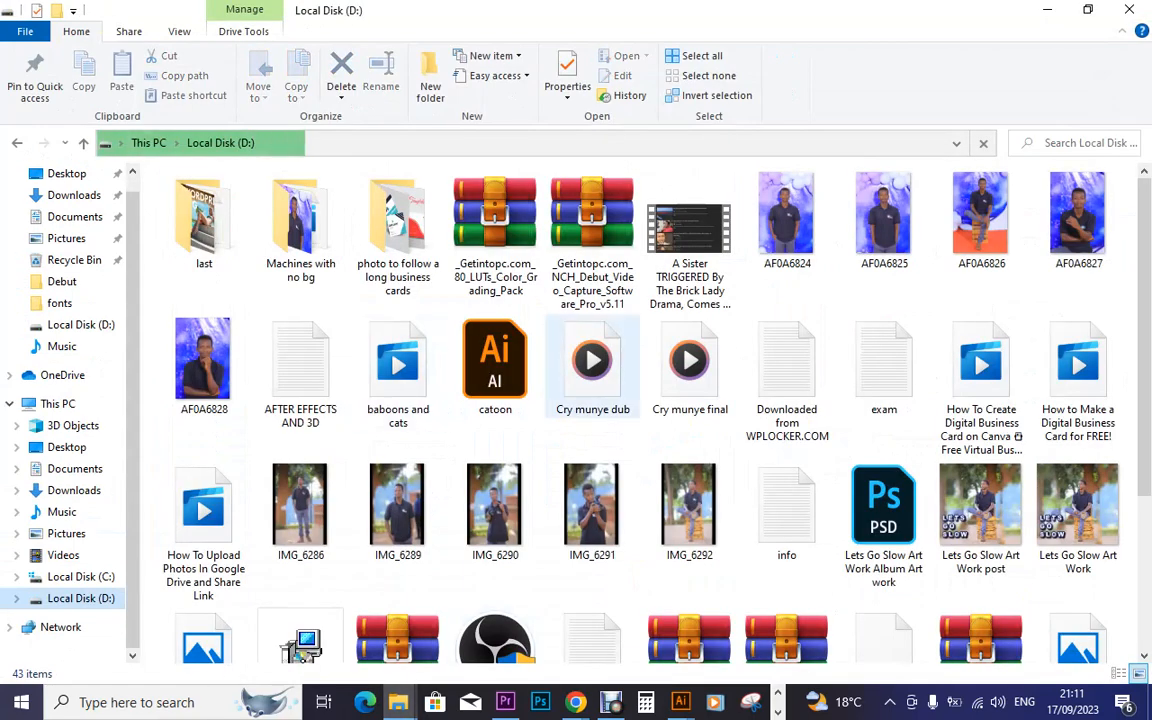
{"action": "left_click", "coordinate": [592, 366]}
{"action": "left_click", "coordinate": [398, 370]}
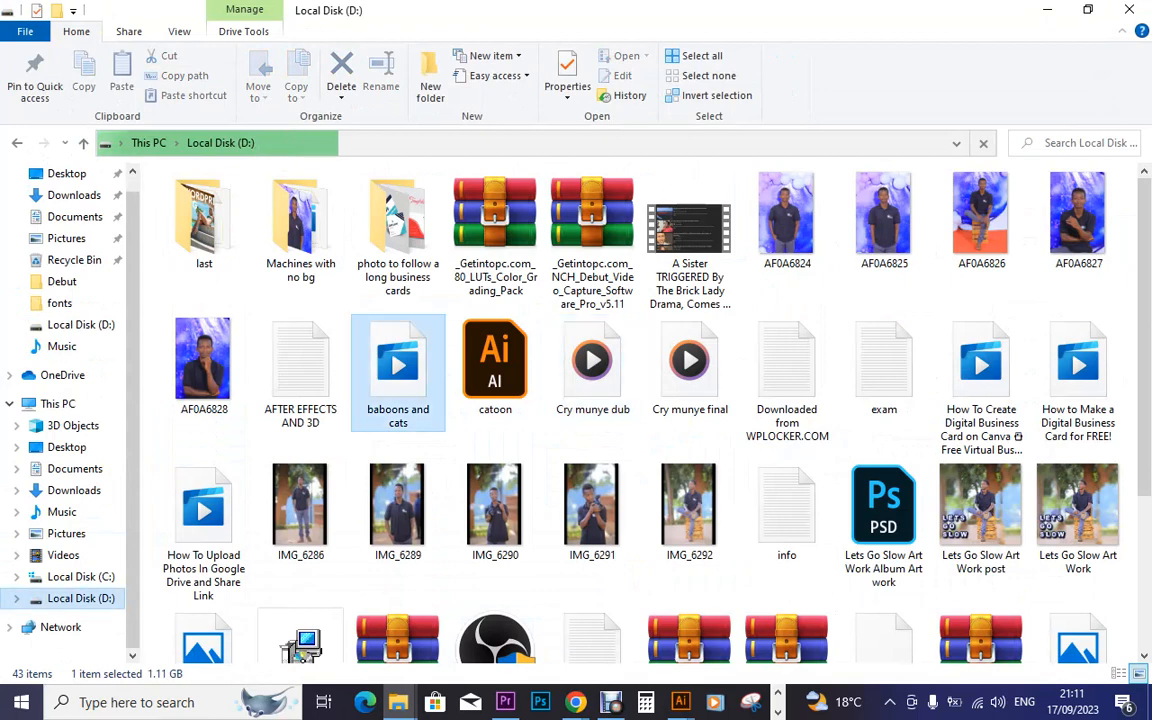
{"action": "left_click", "coordinate": [446, 445]}
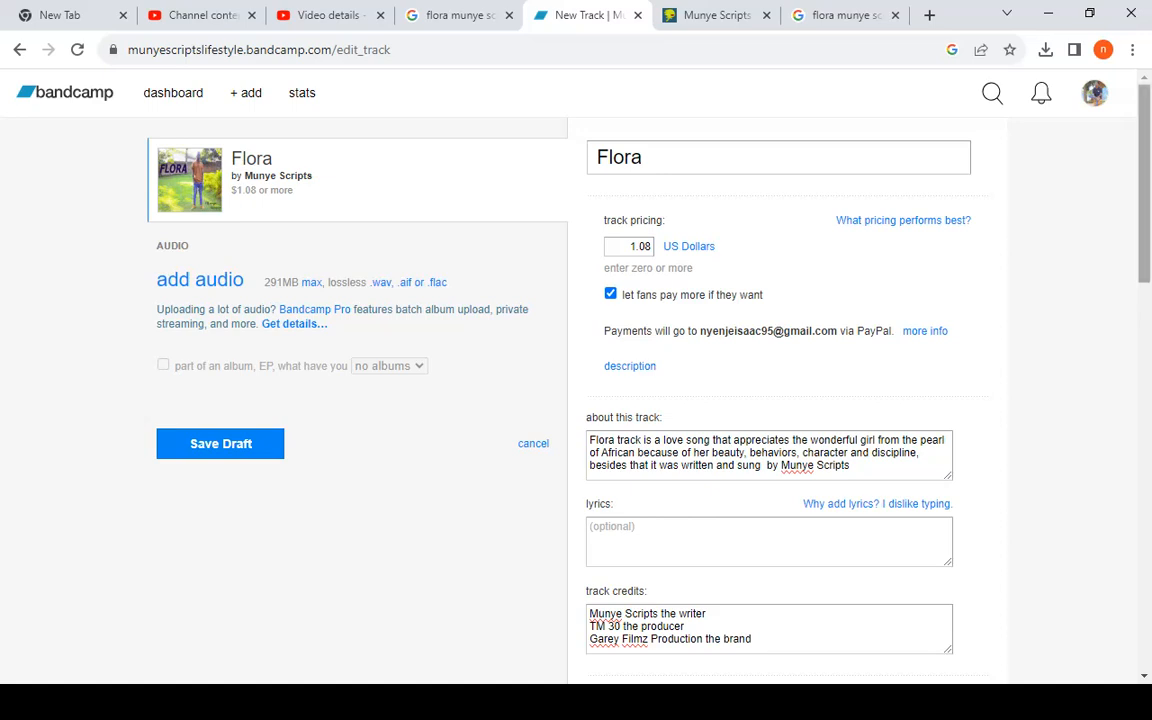
{"action": "scroll", "coordinate": [576, 380], "scroll_direction": "down", "scroll_amount": 5}
{"action": "scroll", "coordinate": [576, 380], "scroll_direction": "down", "scroll_amount": 7}
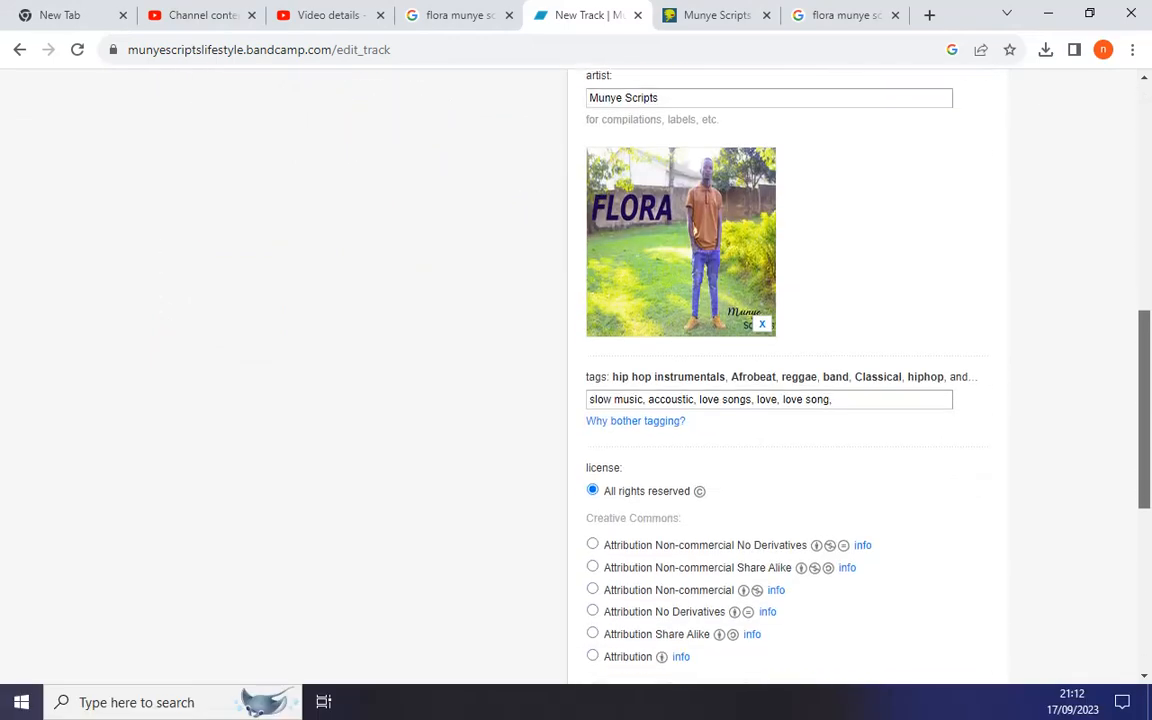
{"action": "scroll", "coordinate": [576, 380], "scroll_direction": "up", "scroll_amount": 15}
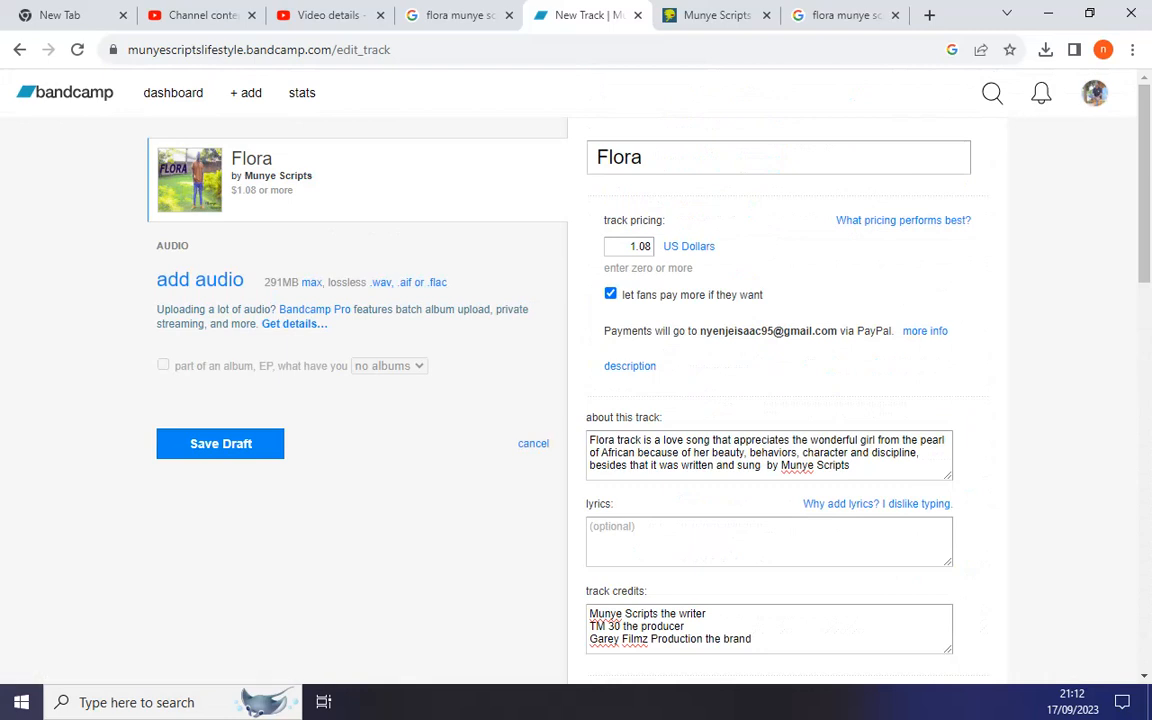
{"action": "scroll", "coordinate": [780, 380], "scroll_direction": "down", "scroll_amount": 8}
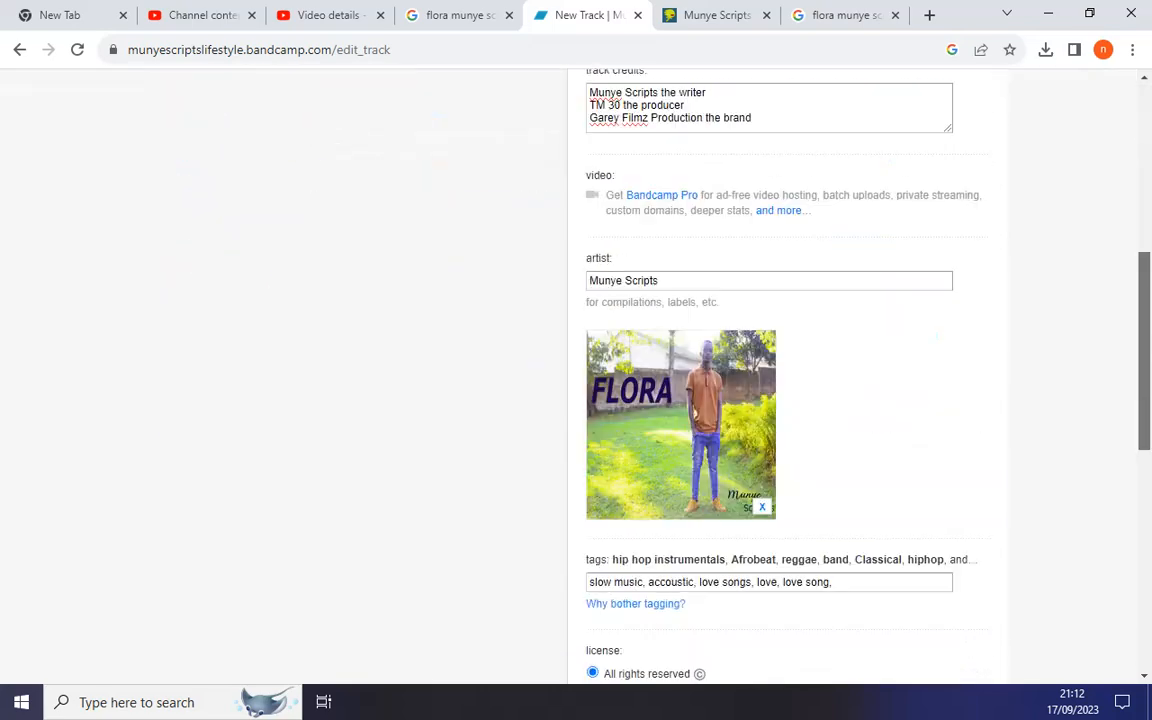
{"action": "scroll", "coordinate": [780, 380], "scroll_direction": "down", "scroll_amount": 4}
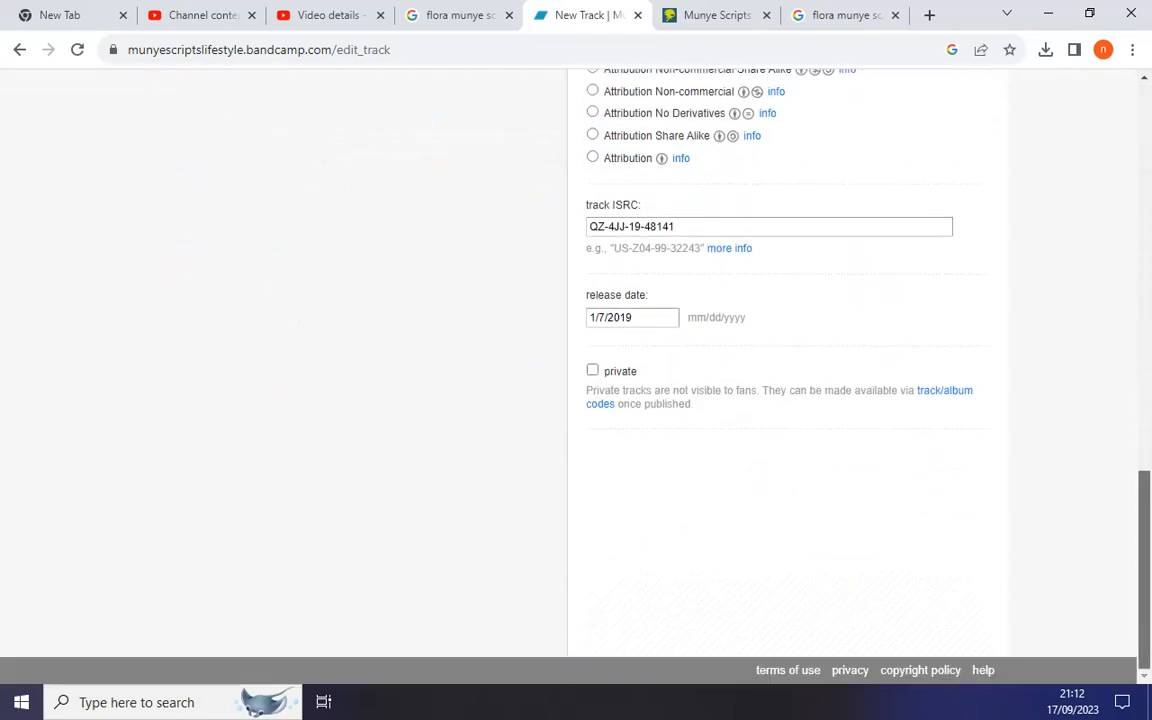
{"action": "scroll", "coordinate": [780, 380], "scroll_direction": "up", "scroll_amount": 10}
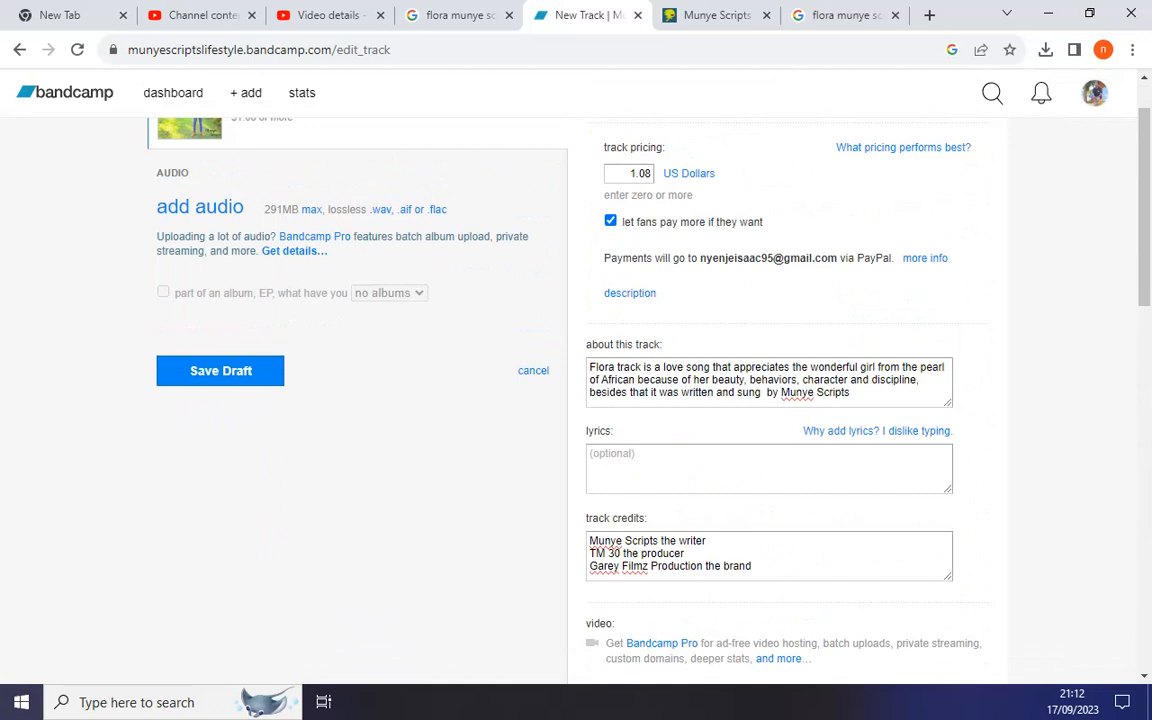
{"action": "scroll", "coordinate": [576, 400], "scroll_direction": "up", "scroll_amount": 1}
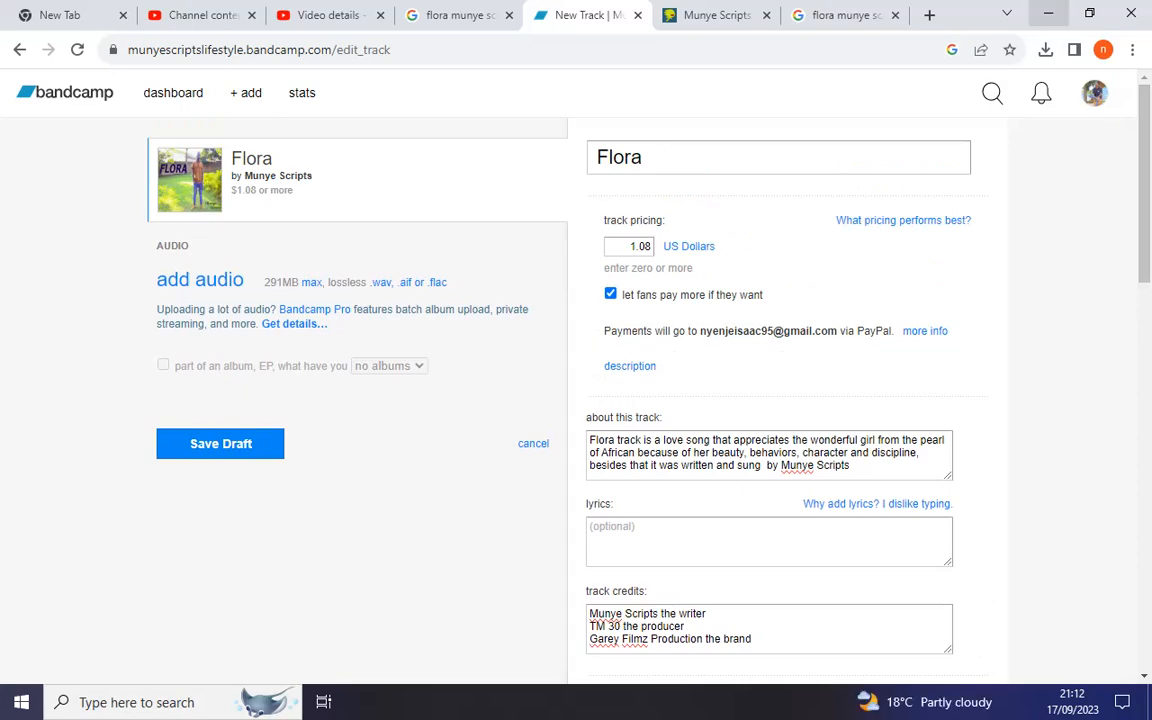
Create a new Premiere Pro project named Wave, then return to the Bandcamp Flora page
{"action": "left_click", "coordinate": [1048, 13]}
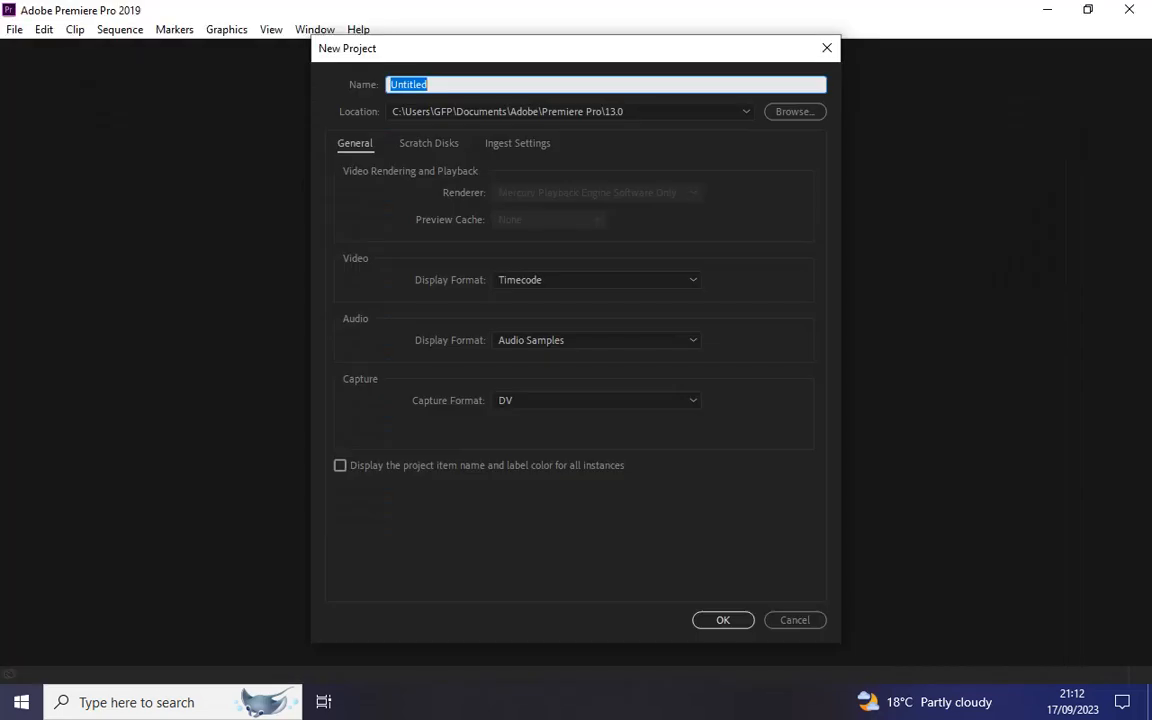
{"action": "type", "text": "vb"}
{"action": "key", "text": "BackSpace"}
{"action": "key", "text": "BackSpace"}
{"action": "type", "text": "Wave"}
{"action": "key", "text": "Return"}
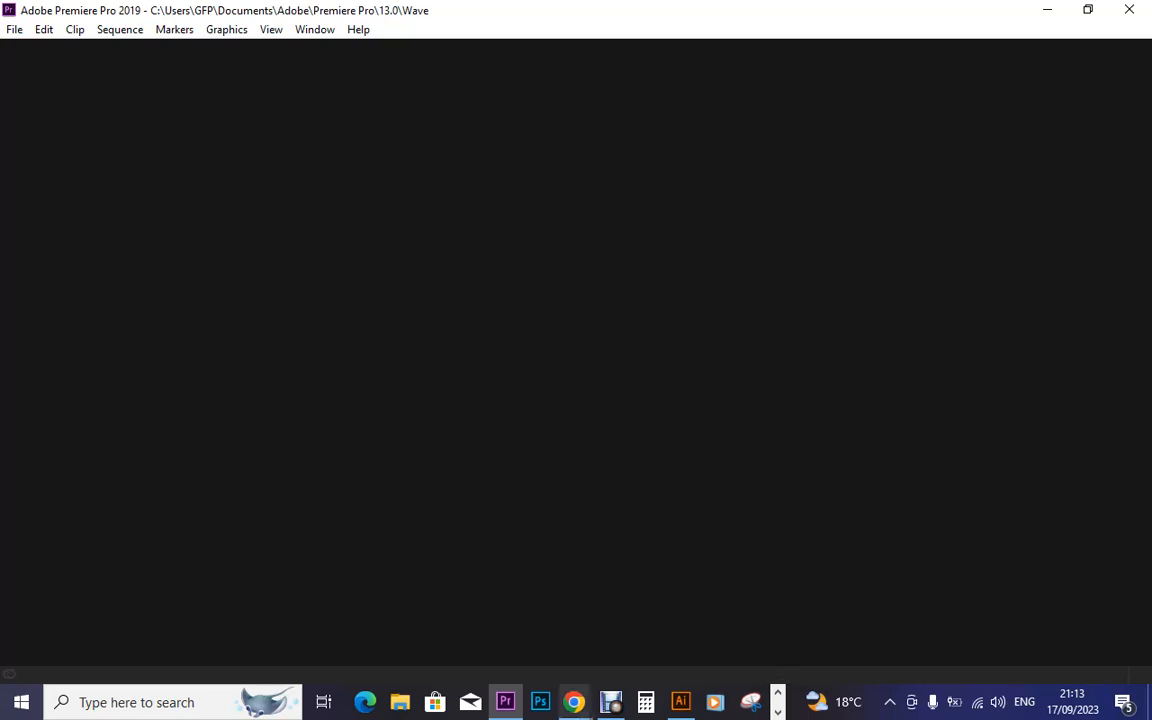
{"action": "left_click", "coordinate": [575, 702]}
{"action": "left_click", "coordinate": [672, 615]}
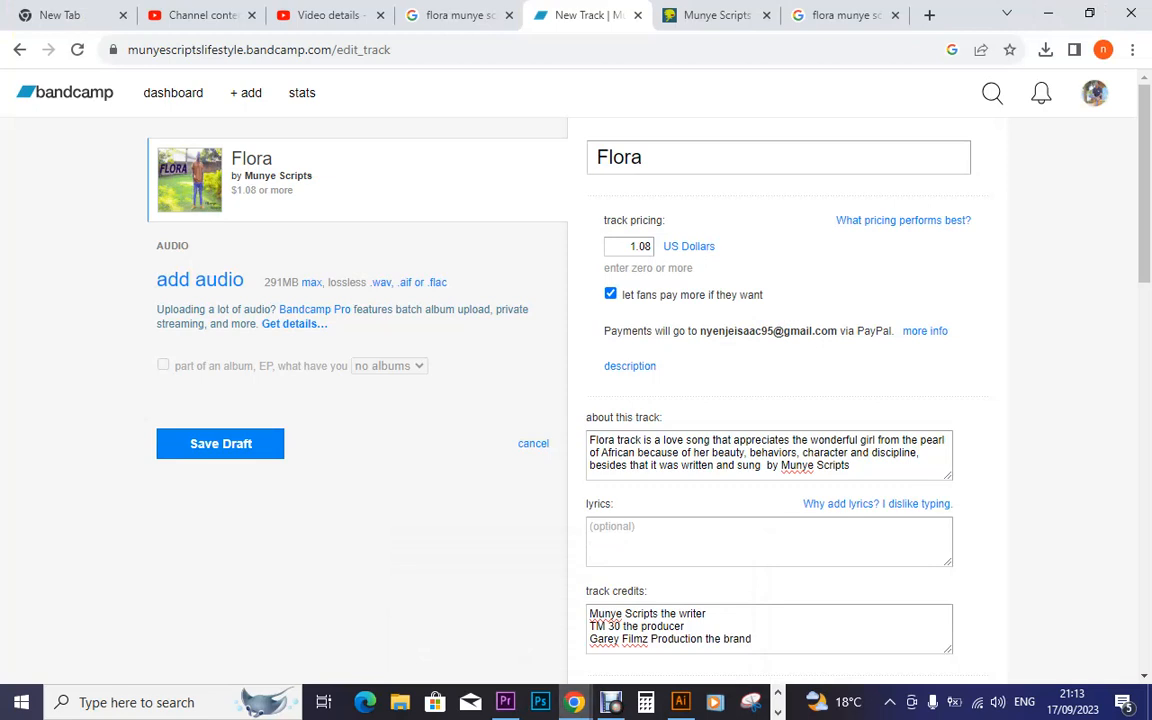
Open a new File Explorer window at Quick access over the Flora track editor
{"action": "left_click", "coordinate": [400, 702]}
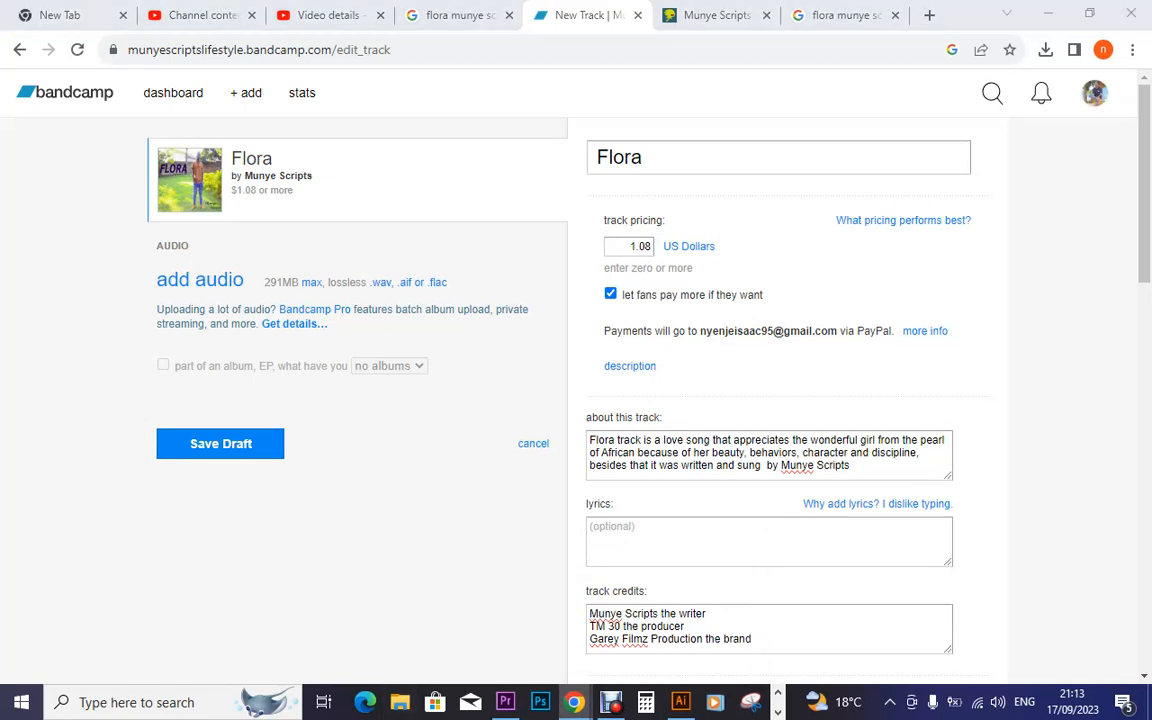
{"action": "scroll", "coordinate": [770, 400], "scroll_direction": "down", "scroll_amount": 8}
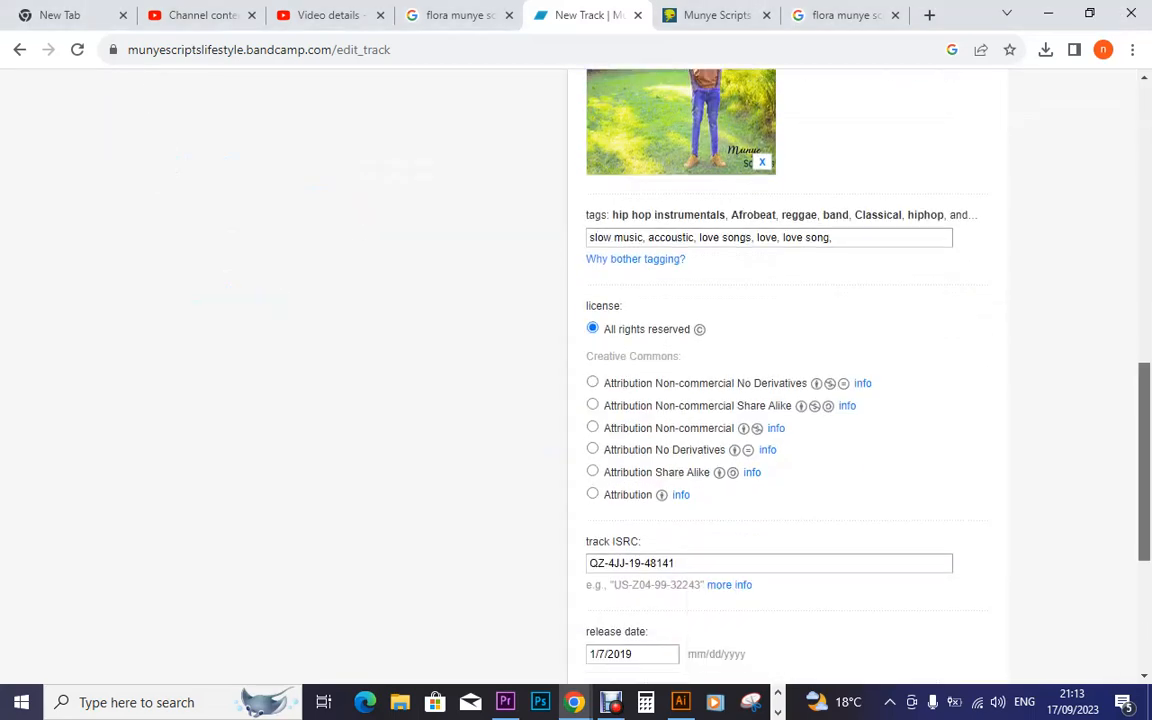
{"action": "scroll", "coordinate": [770, 400], "scroll_direction": "down", "scroll_amount": 3}
{"action": "scroll", "coordinate": [770, 400], "scroll_direction": "up", "scroll_amount": 4}
{"action": "scroll", "coordinate": [770, 400], "scroll_direction": "down", "scroll_amount": 3}
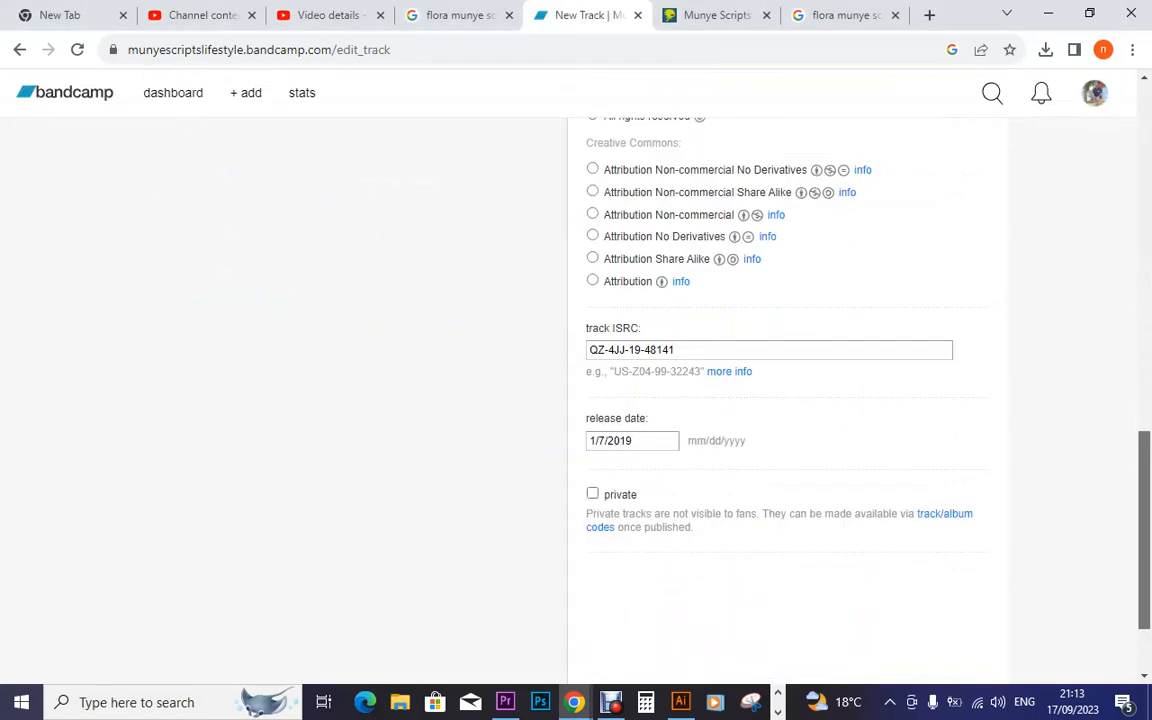
{"action": "scroll", "coordinate": [770, 400], "scroll_direction": "up", "scroll_amount": 1}
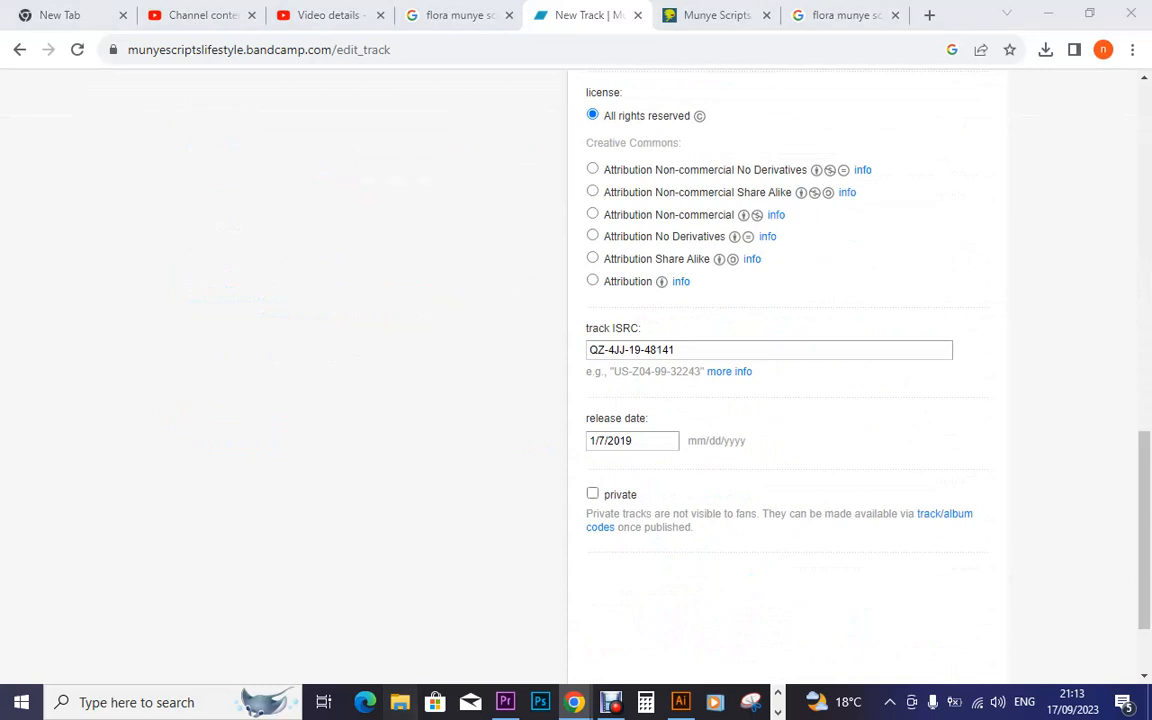
{"action": "left_click", "coordinate": [400, 702]}
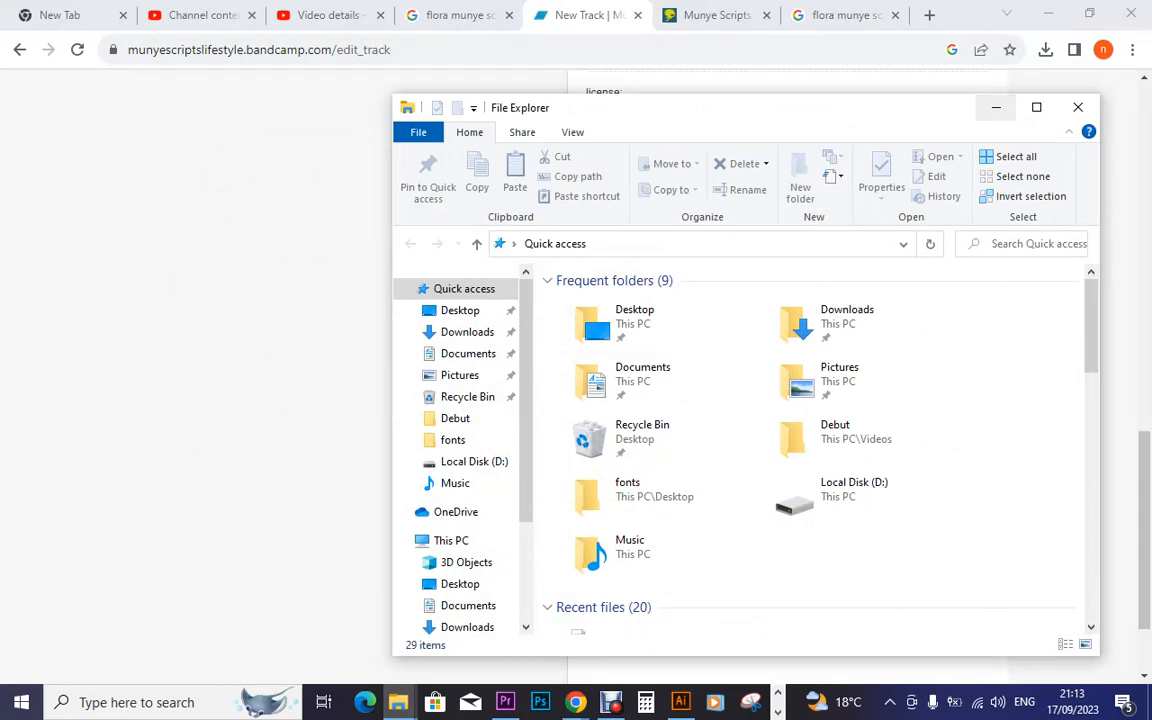
Close the extra Explorer window and empty the Recycle Bin
{"action": "left_click_drag", "start_coordinate": [944, 107], "coordinate": [700, 288]}
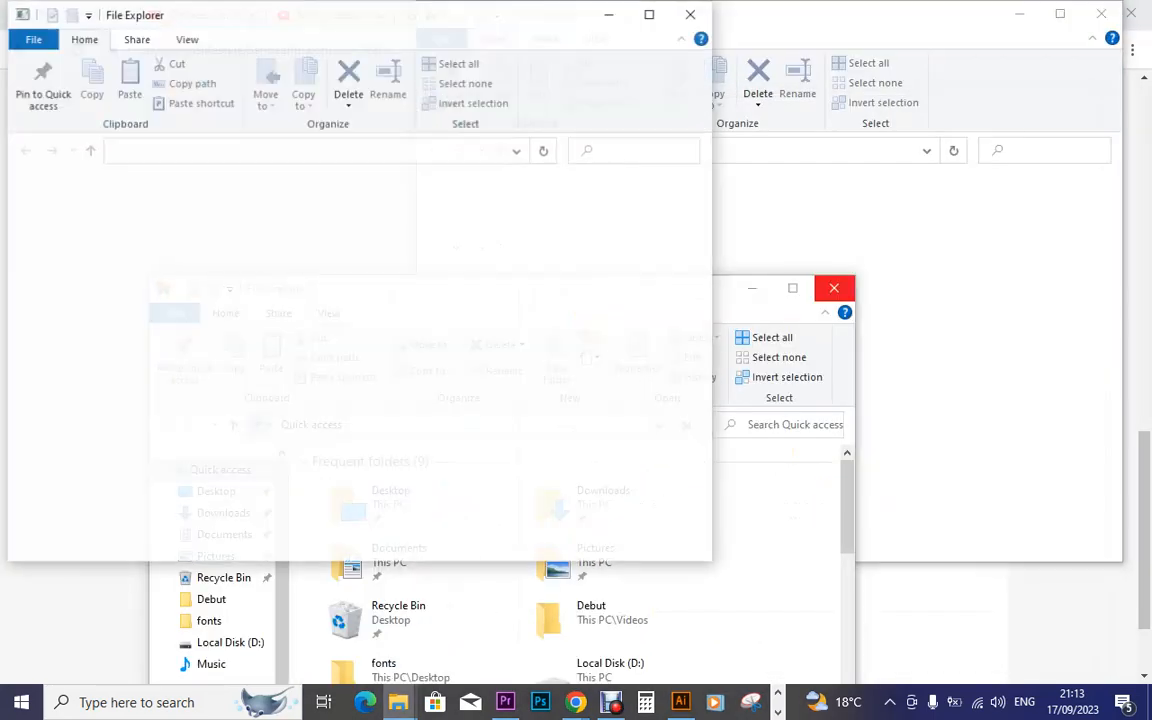
{"action": "left_click", "coordinate": [834, 288]}
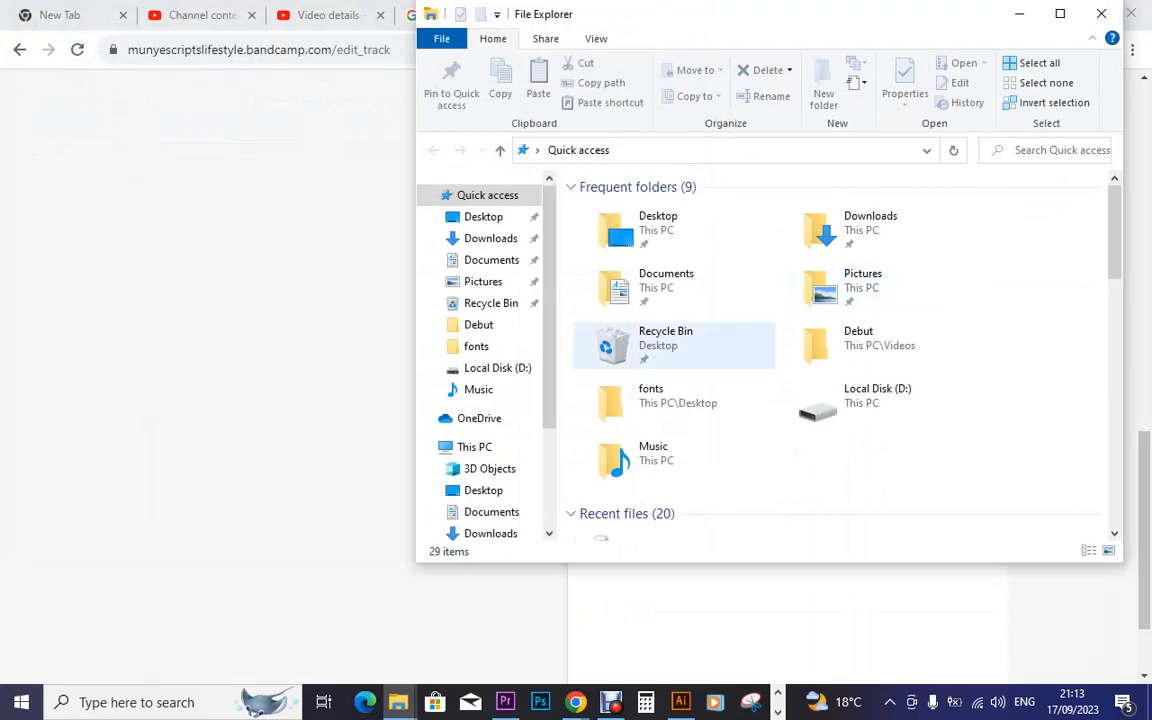
{"action": "left_click", "coordinate": [672, 345]}
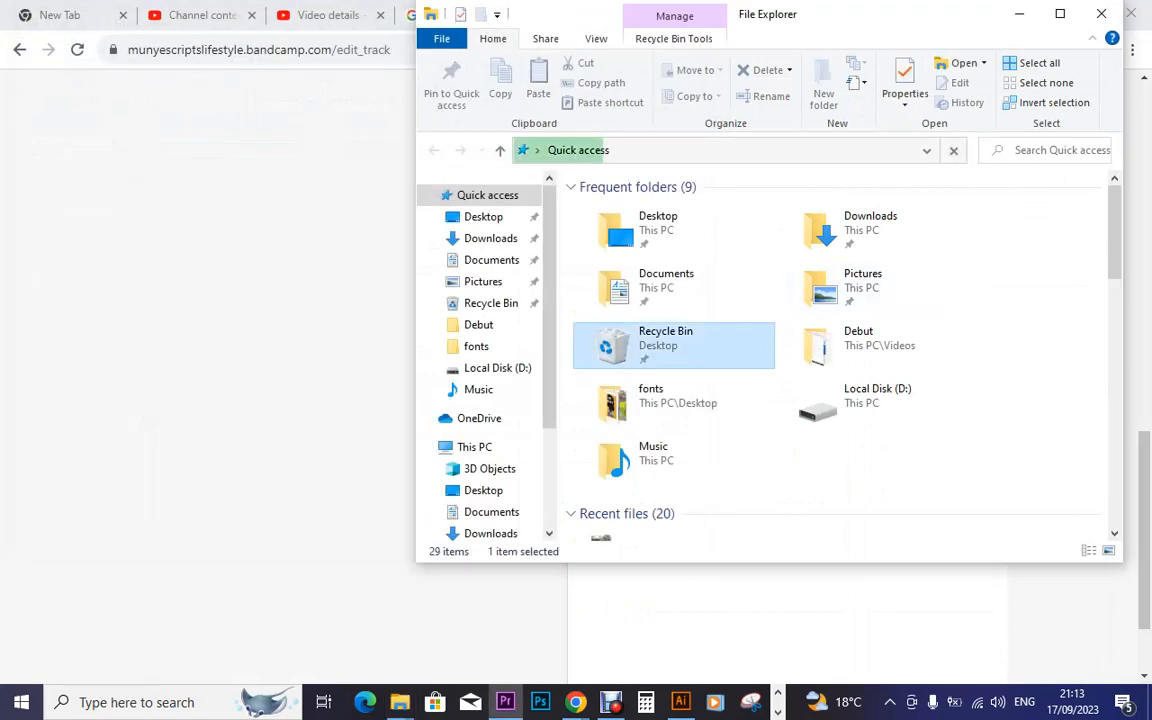
{"action": "right_click", "coordinate": [645, 344]}
{"action": "left_click", "coordinate": [712, 406]}
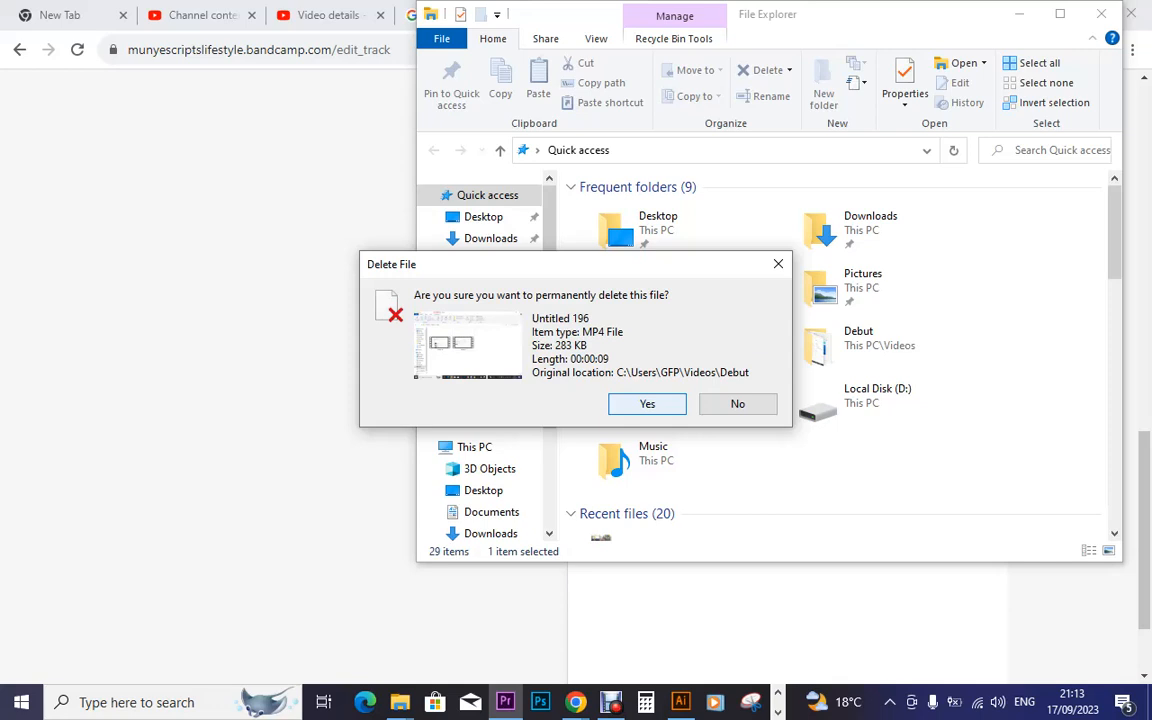
{"action": "left_click", "coordinate": [647, 403]}
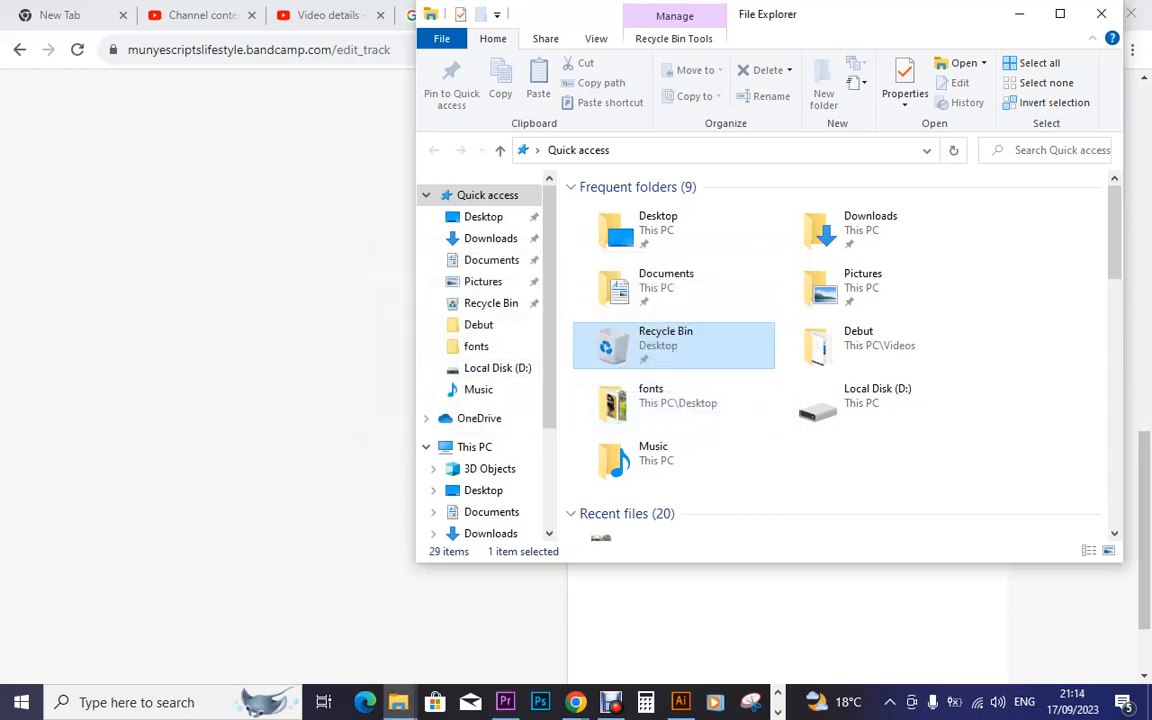
Open Videos from This PC, maximize the window and go to Local Disk (D:)
{"action": "left_click", "coordinate": [474, 447]}
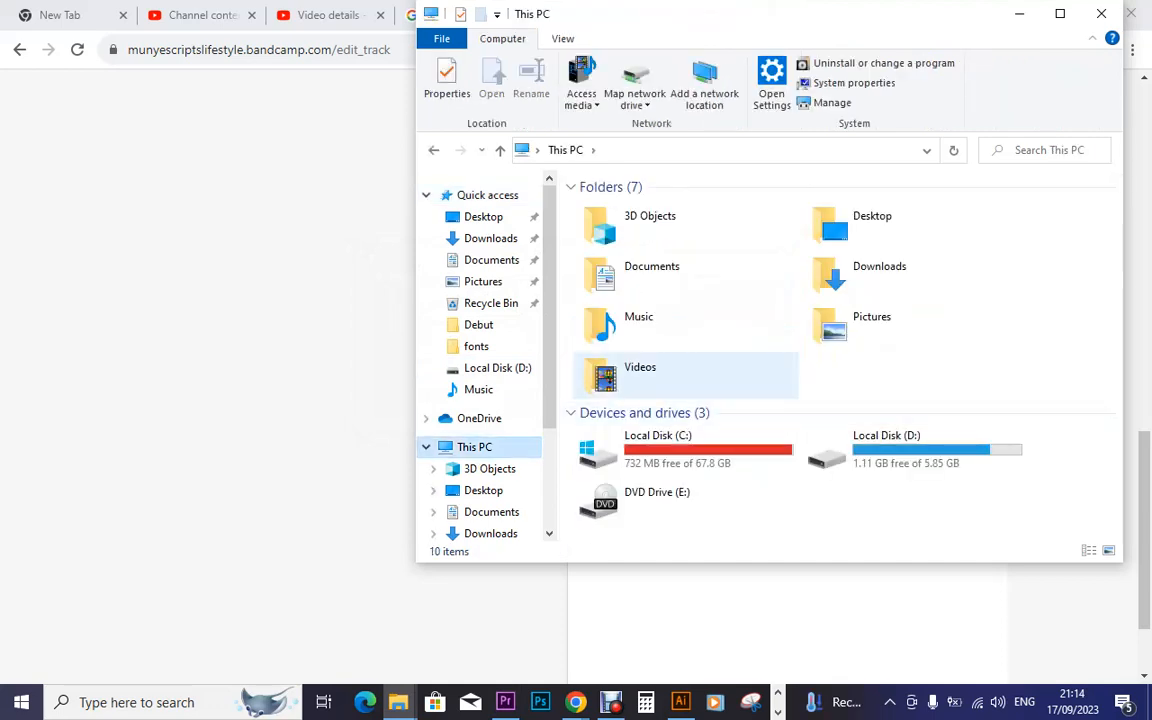
{"action": "double_click", "coordinate": [655, 373]}
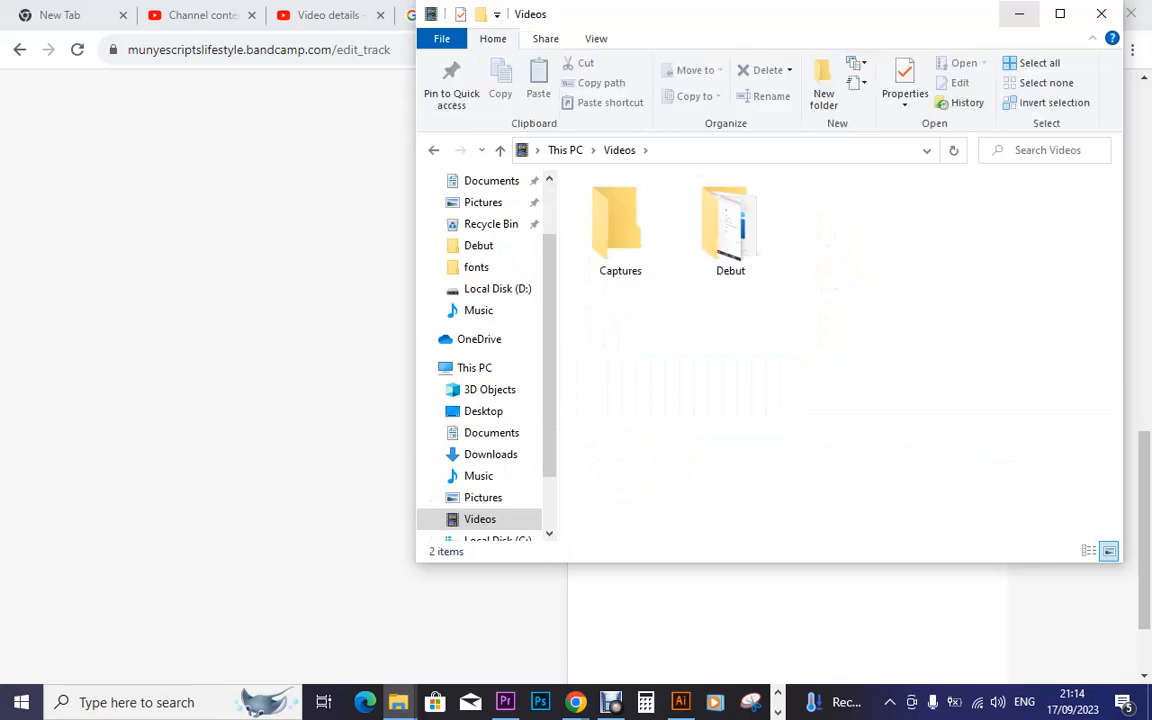
{"action": "left_click", "coordinate": [1021, 14]}
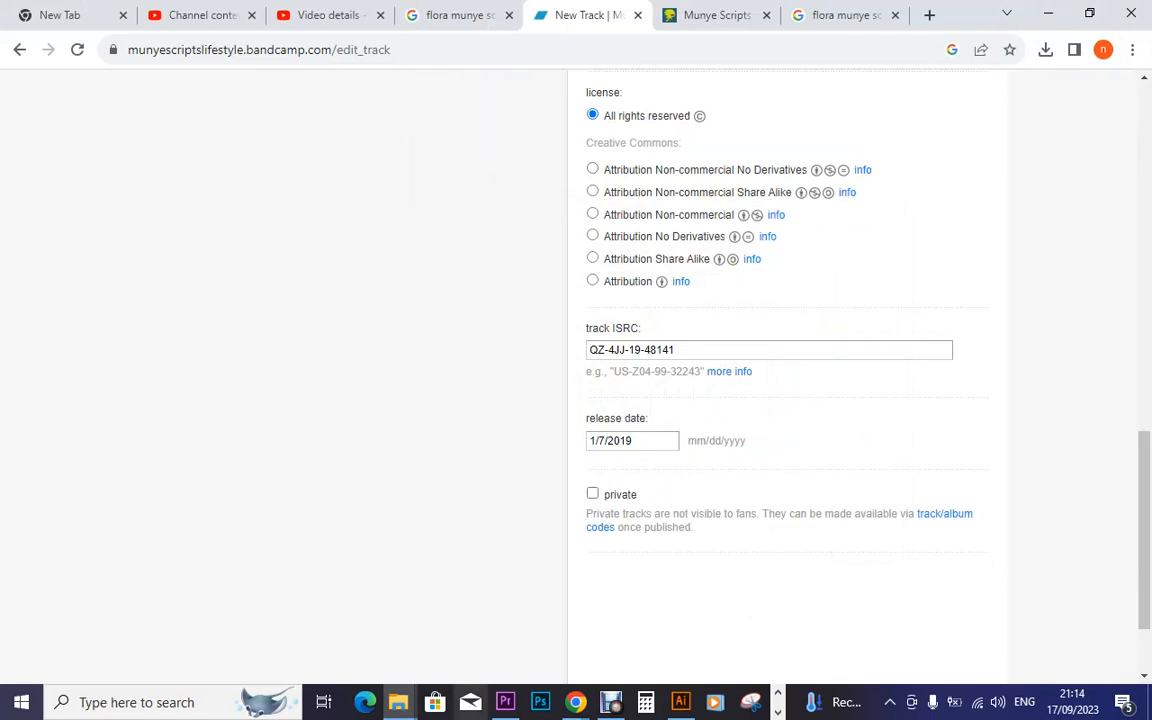
{"action": "mouse_move", "coordinate": [398, 702]}
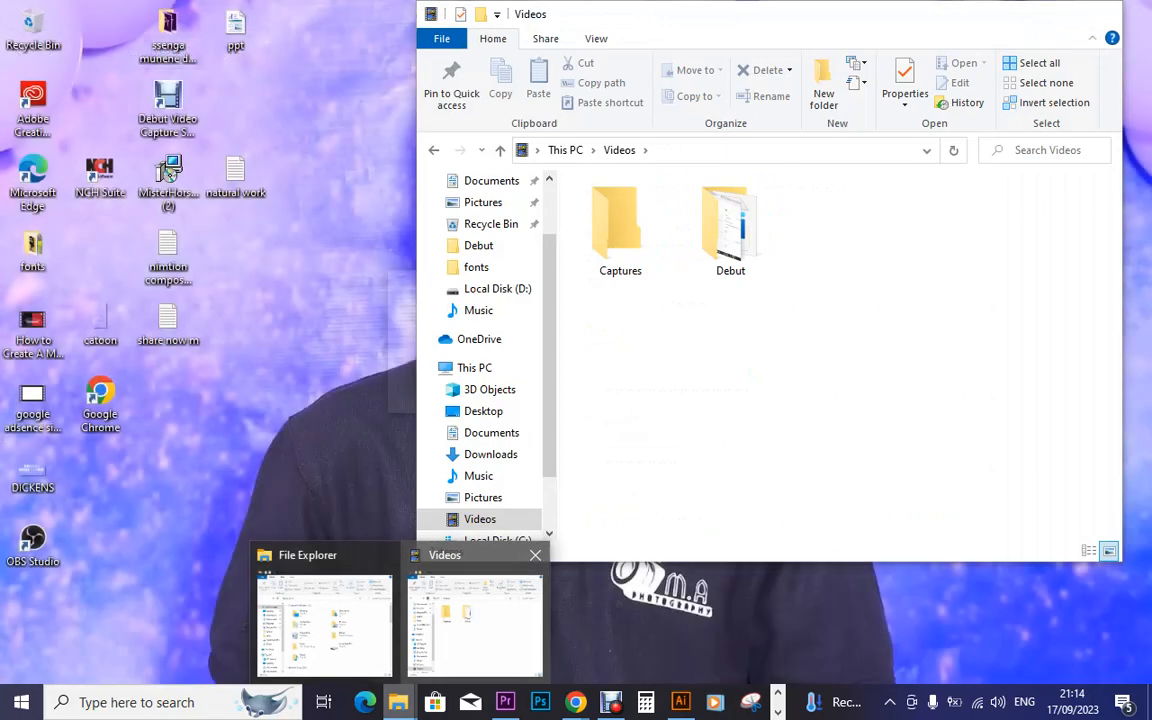
{"action": "mouse_move", "coordinate": [325, 615]}
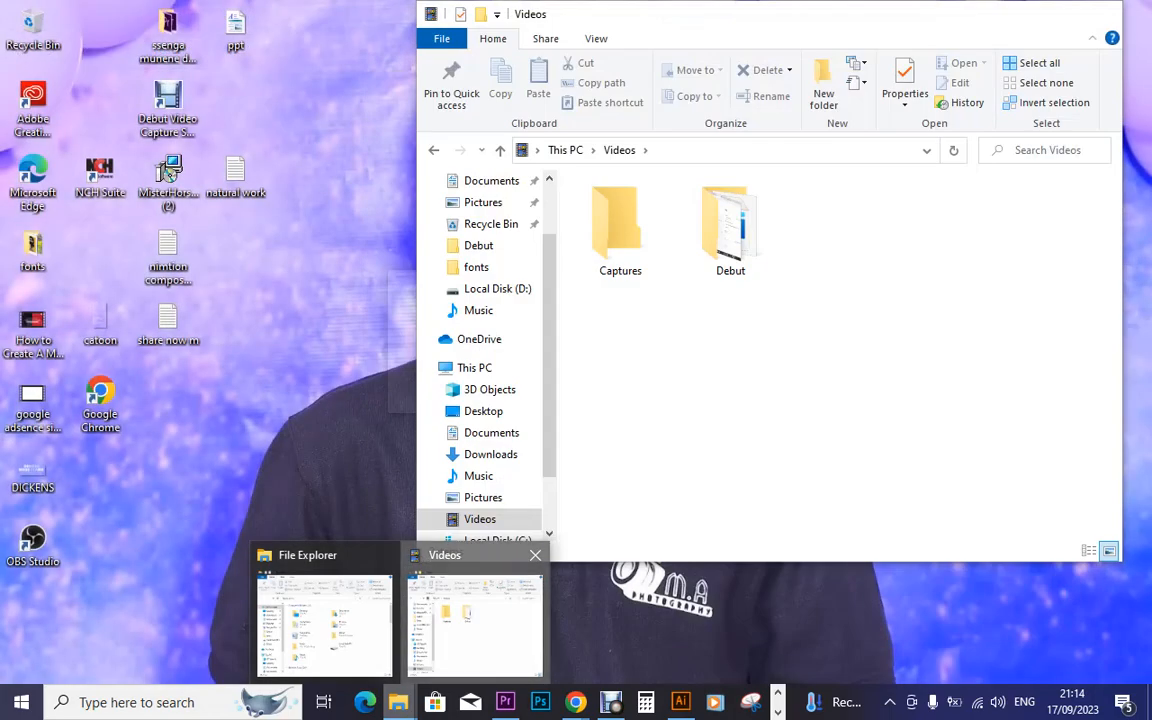
{"action": "left_click", "coordinate": [475, 620]}
{"action": "left_click", "coordinate": [1060, 14]}
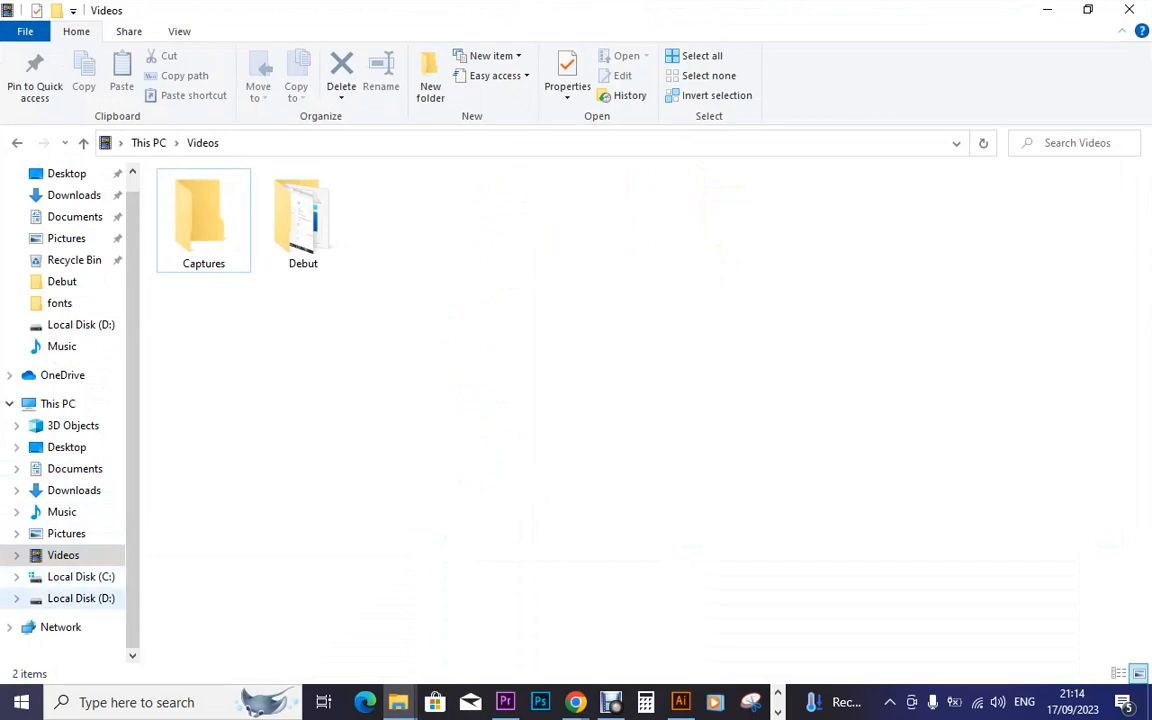
{"action": "left_click", "coordinate": [80, 598]}
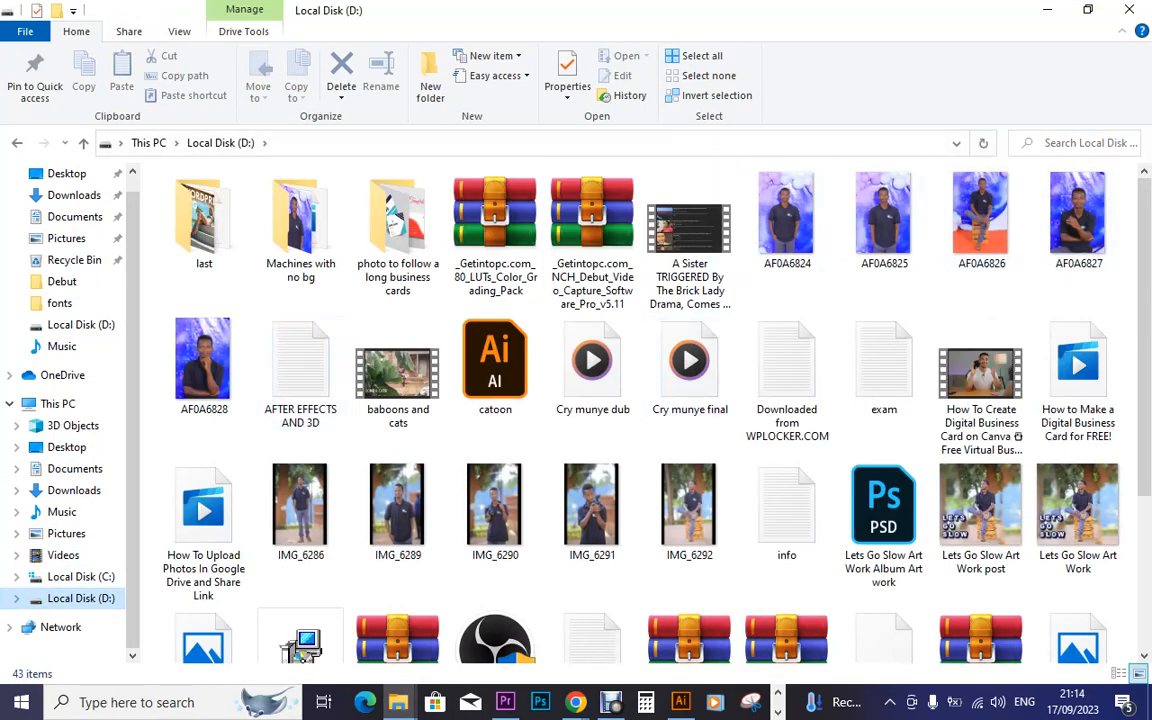
Search Local Disk (D:) for 'flora' to find the Flora official Audio MP3
{"action": "scroll", "coordinate": [555, 637], "scroll_direction": "down", "scroll_amount": 3}
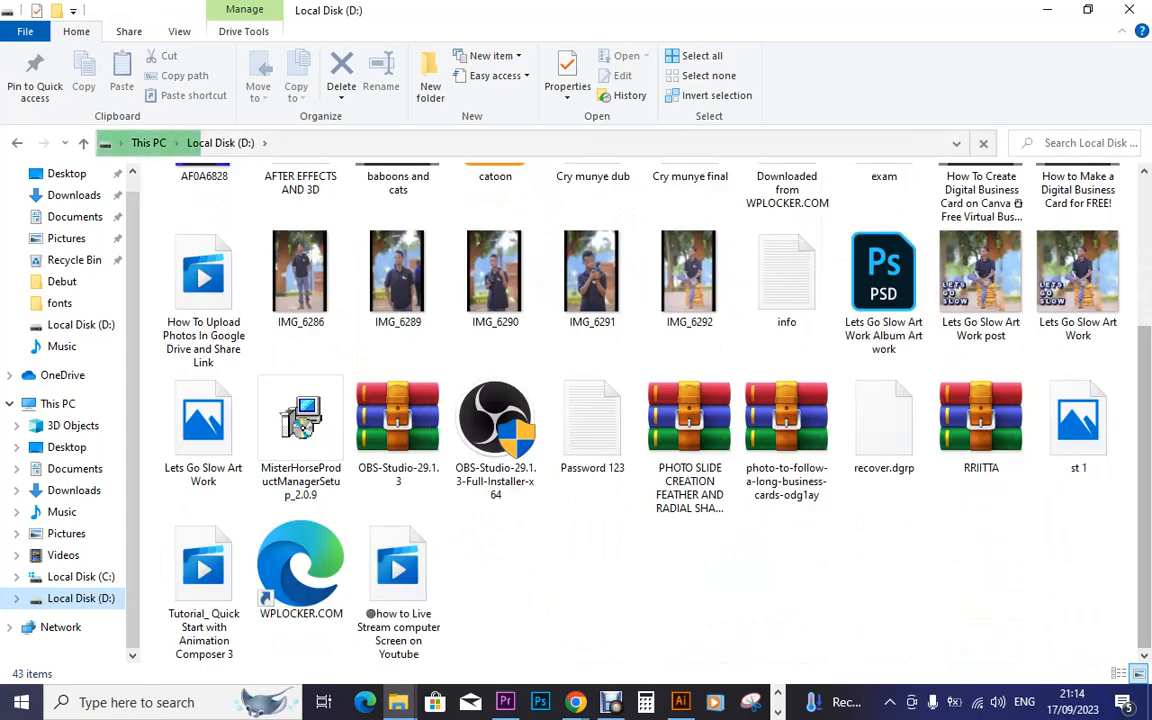
{"action": "scroll", "coordinate": [198, 140], "scroll_direction": "up", "scroll_amount": 3}
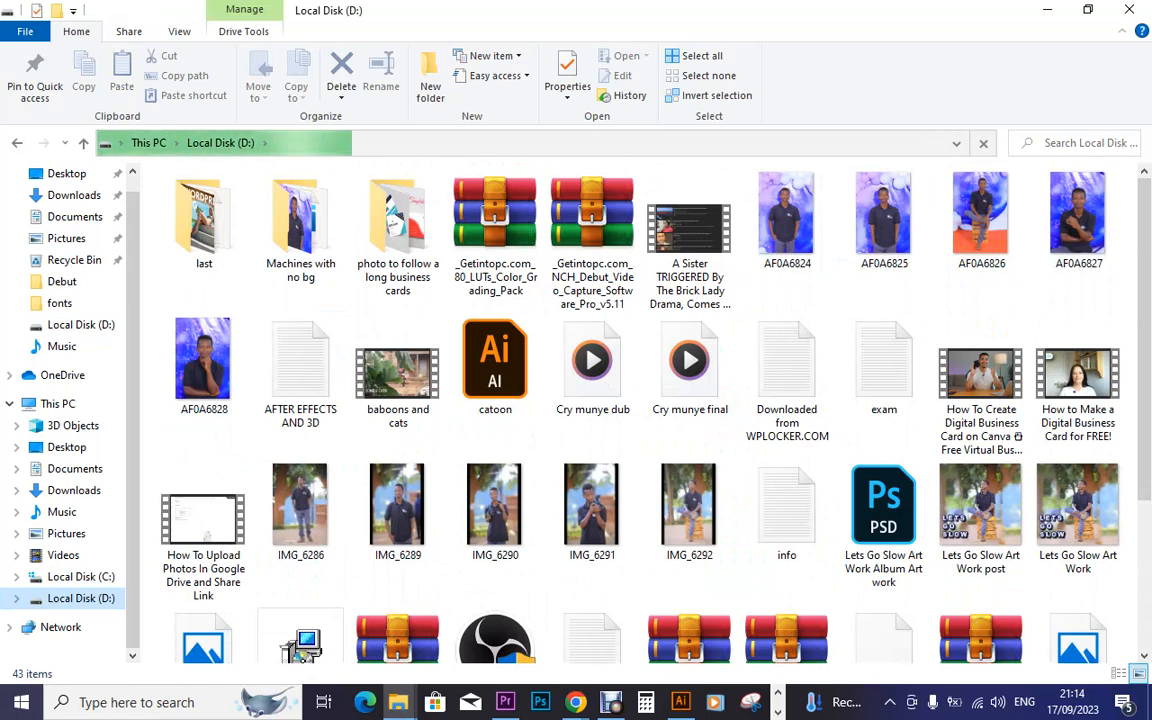
{"action": "left_click", "coordinate": [1085, 144]}
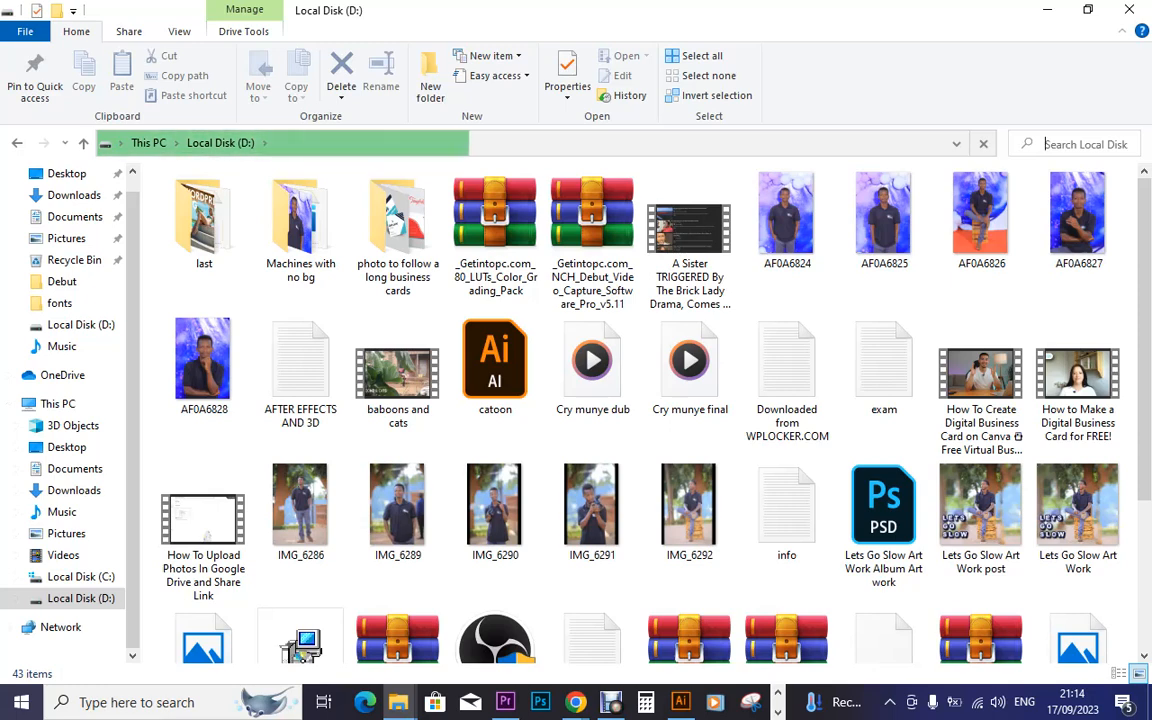
{"action": "type", "text": "l"}
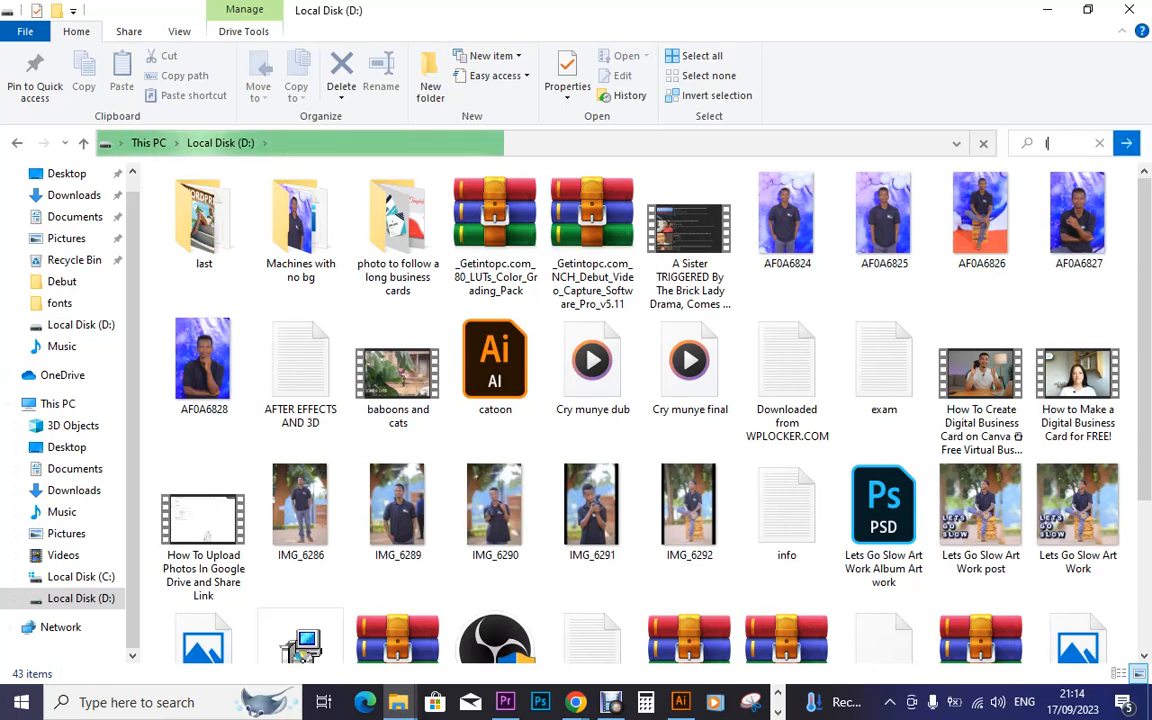
{"action": "key", "text": "BackSpace"}
{"action": "type", "text": "flora"}
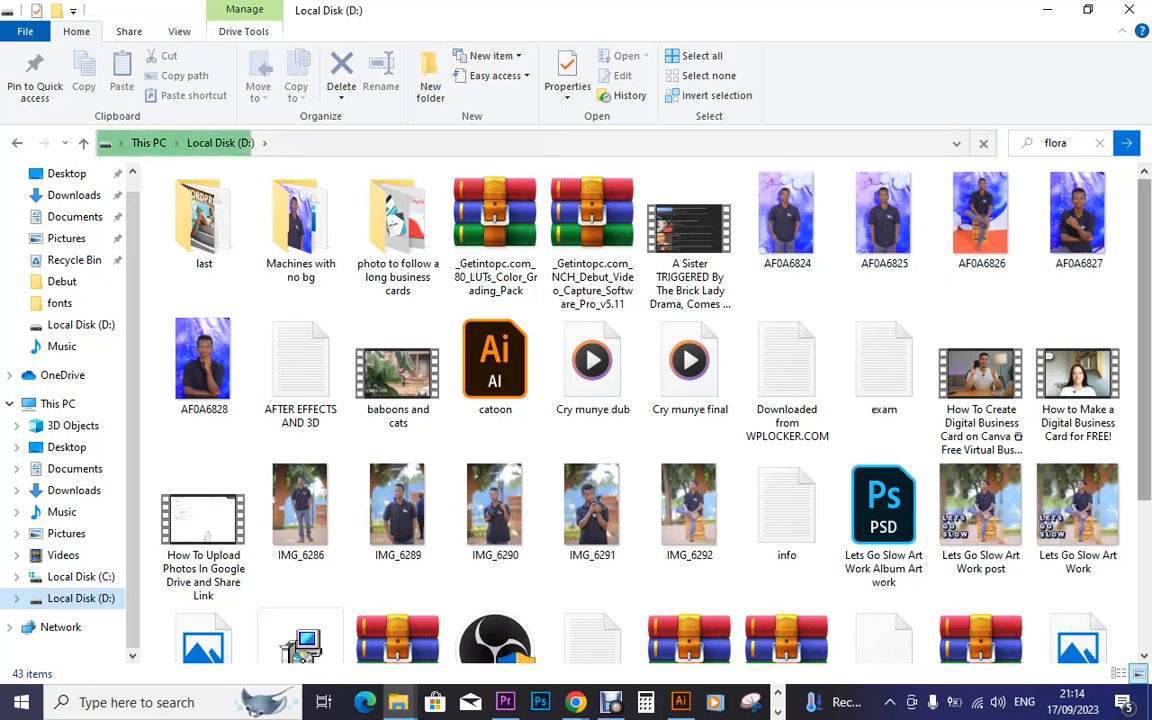
{"action": "scroll", "coordinate": [647, 415], "scroll_direction": "down", "scroll_amount": 3}
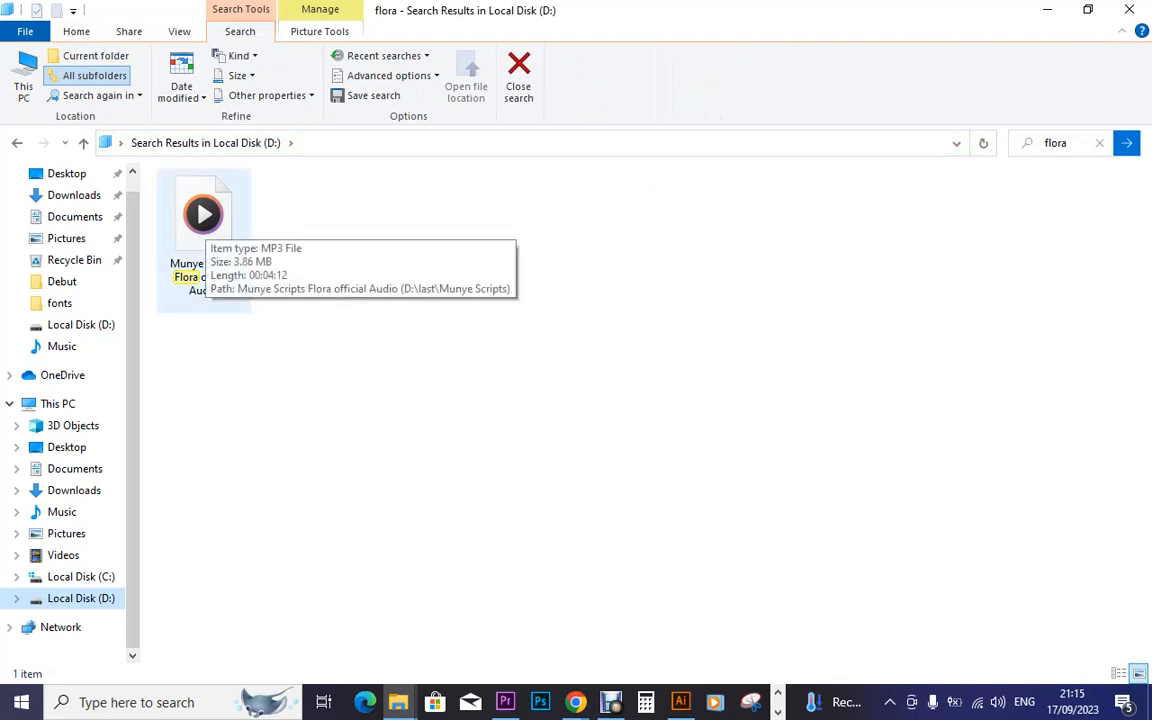
Drag the Flora official Audio MP3 from File Explorer into Premiere Pro's Wave project
{"action": "left_click", "coordinate": [205, 220]}
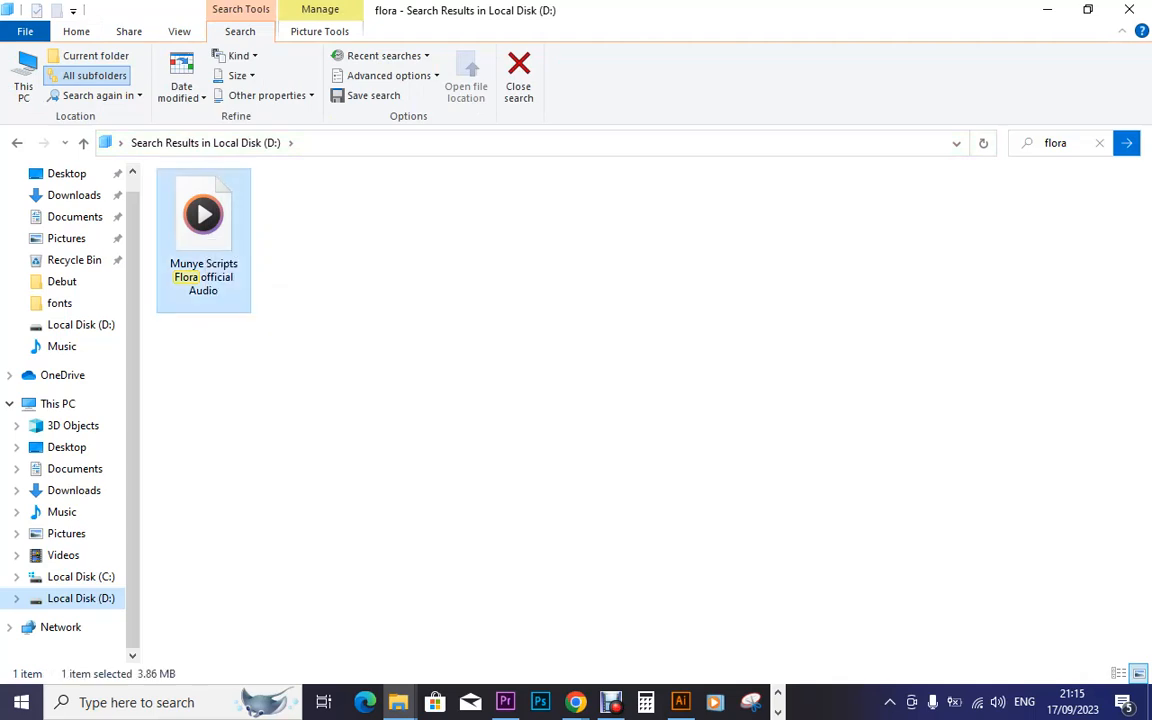
{"action": "left_click_drag", "start_coordinate": [205, 222], "coordinate": [283, 315]}
{"action": "left_click_drag", "start_coordinate": [205, 222], "coordinate": [362, 589]}
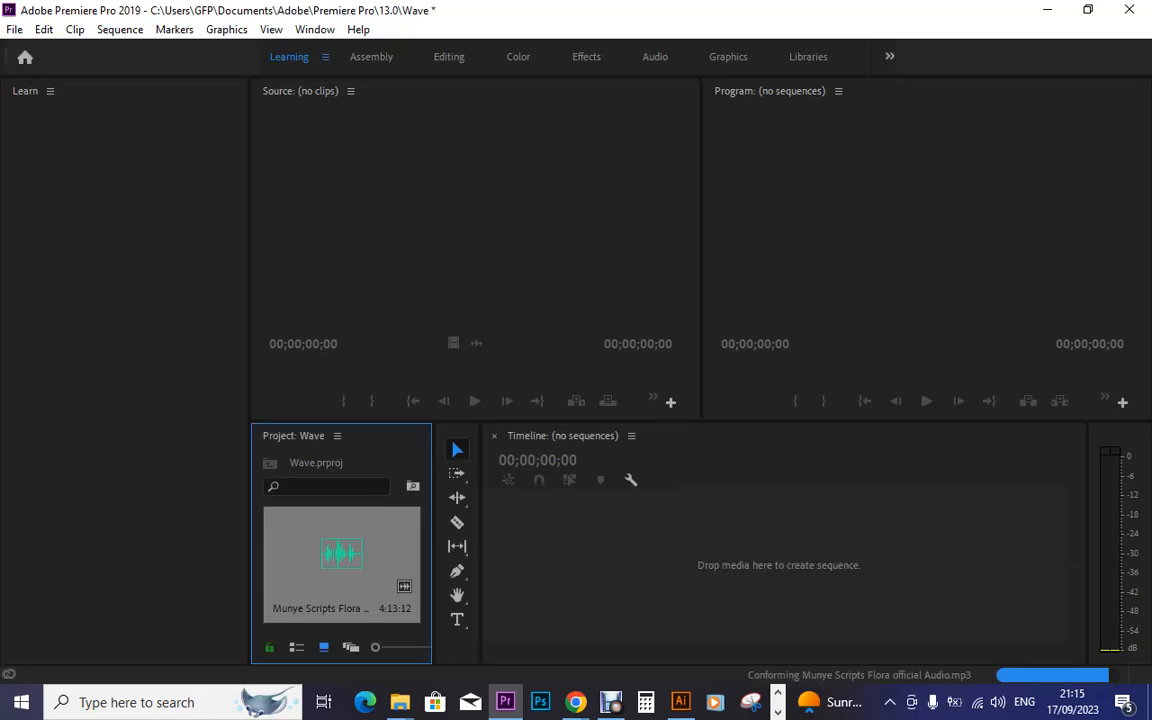
Create a sequence from the Flora official Audio clip, with the song on track A1
{"action": "left_click_drag", "start_coordinate": [434, 545], "coordinate": [632, 545]}
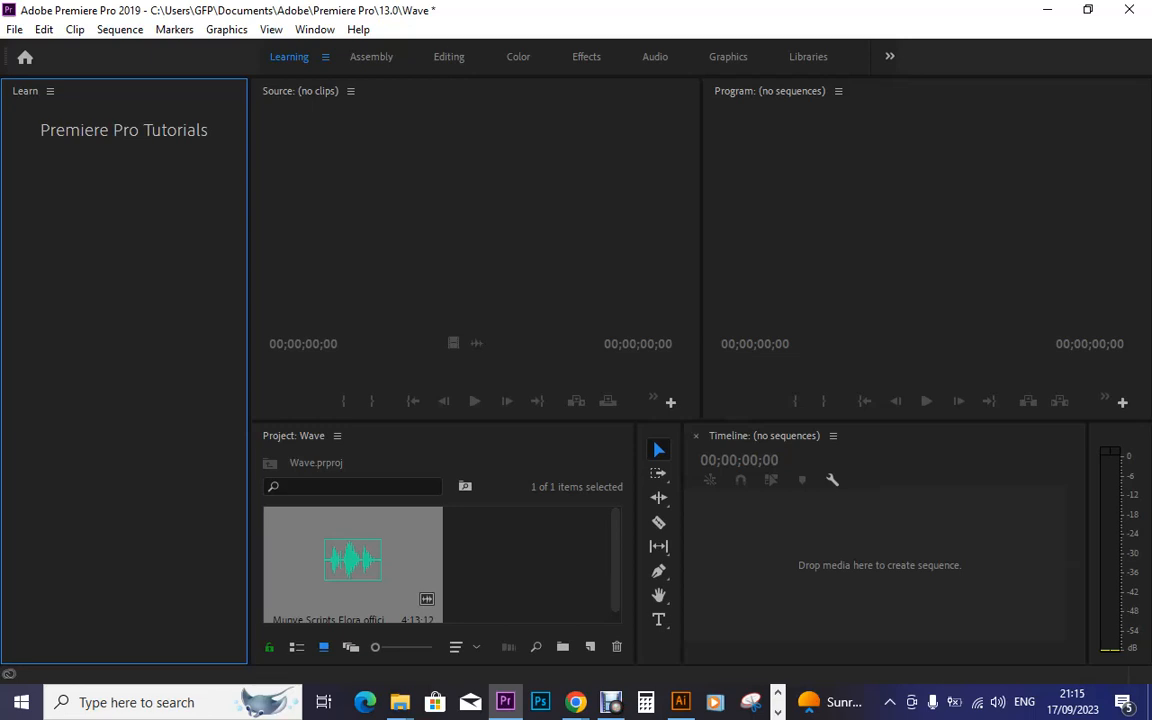
{"action": "left_click", "coordinate": [526, 566]}
{"action": "left_click", "coordinate": [353, 562]}
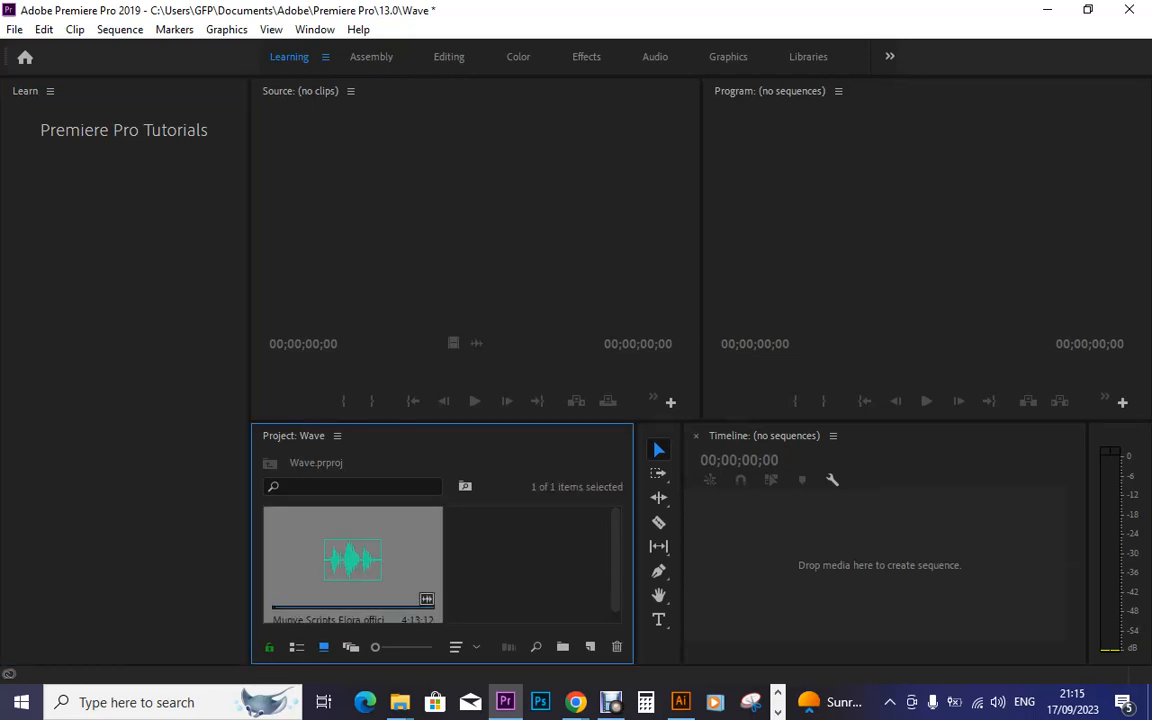
{"action": "left_click_drag", "start_coordinate": [353, 562], "coordinate": [590, 647]}
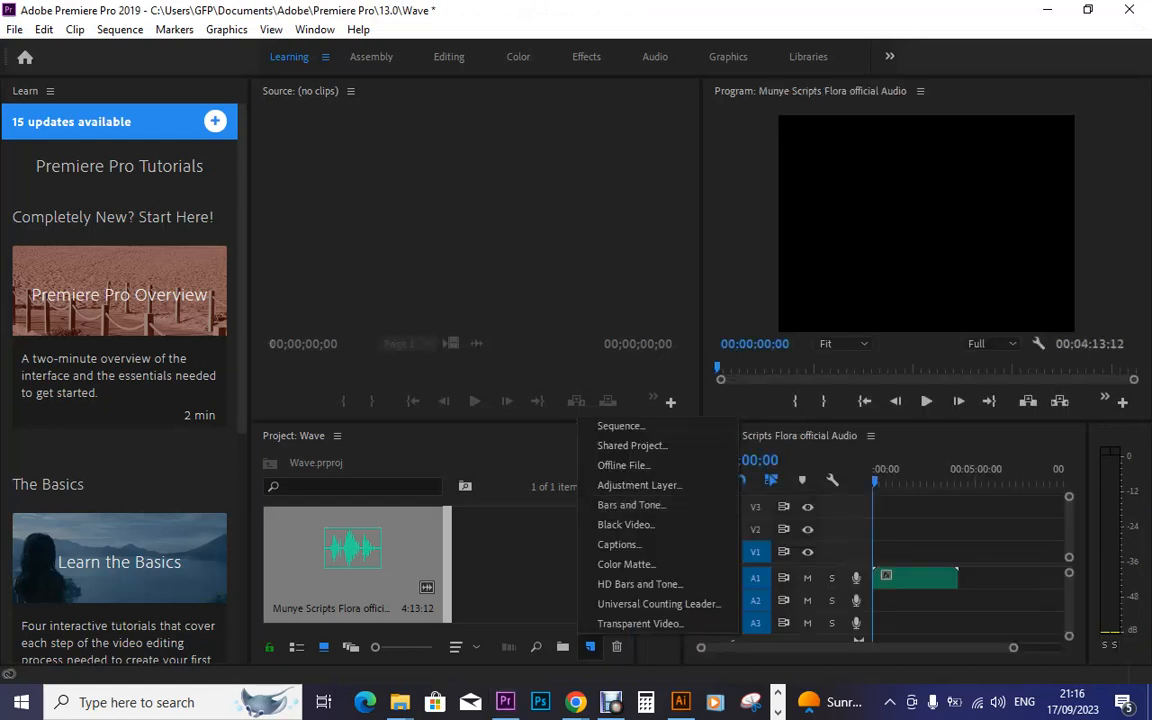
Zoom into the end of the Flora clip and mark the Out point at 00:04:13:09
{"action": "key", "text": "Escape"}
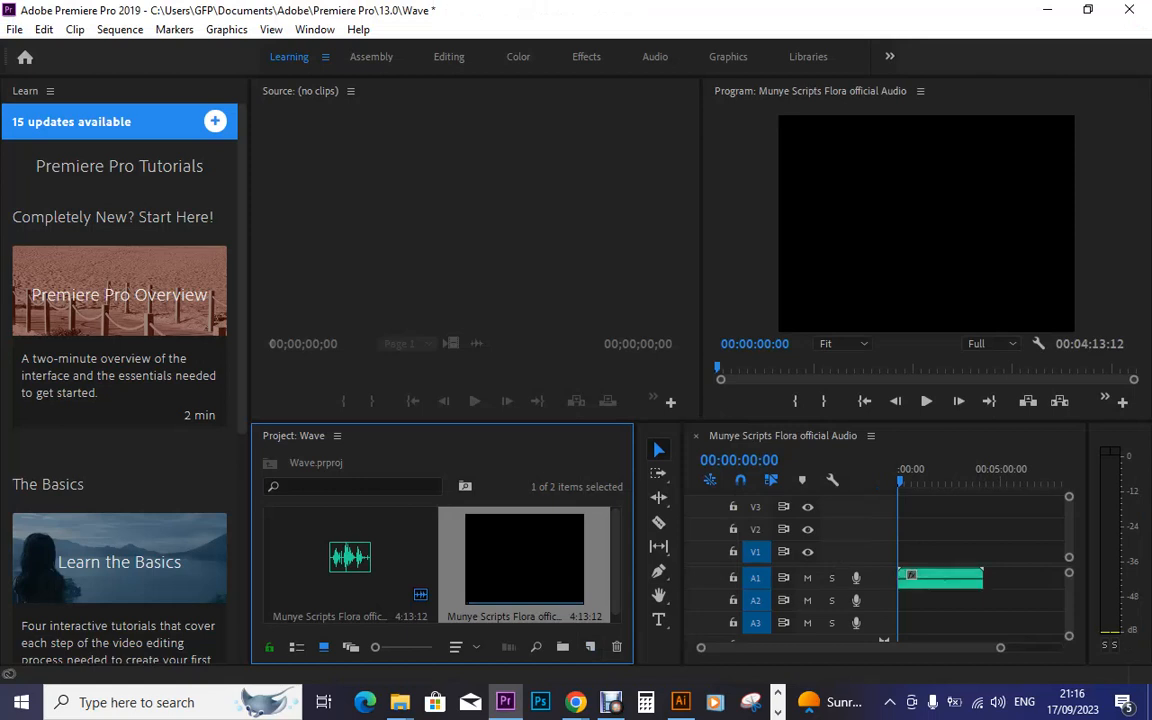
{"action": "left_click_drag", "start_coordinate": [637, 545], "coordinate": [384, 545]}
{"action": "left_click_drag", "start_coordinate": [684, 545], "coordinate": [404, 545]}
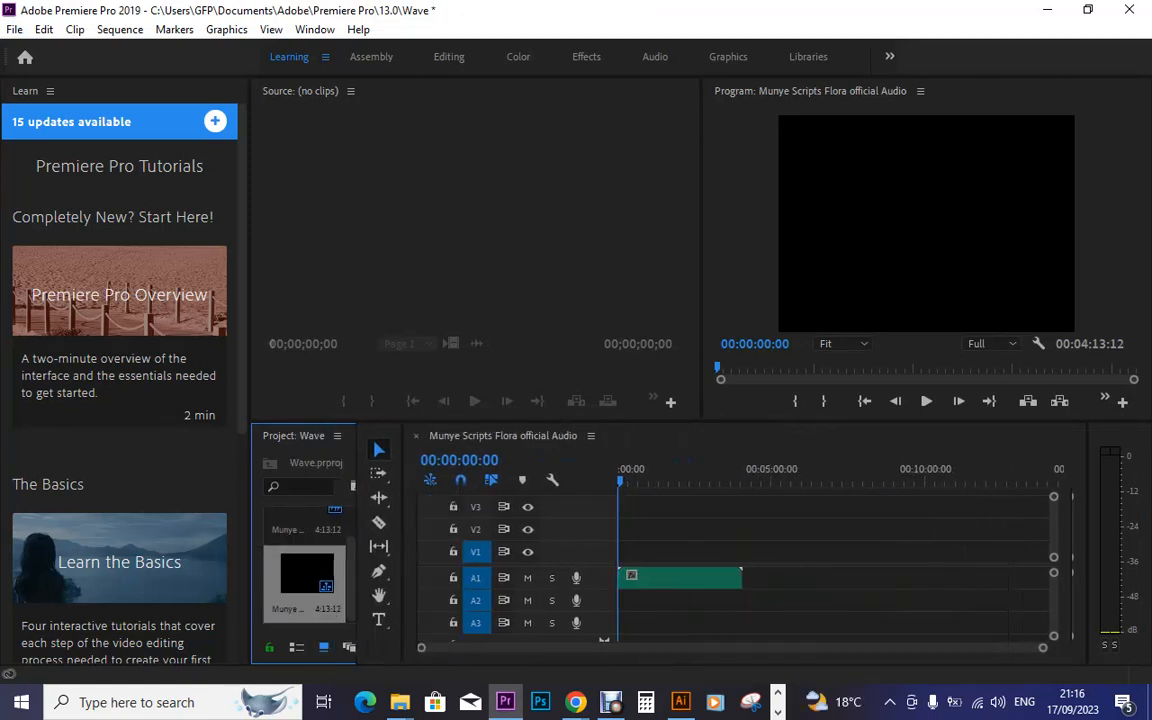
{"action": "left_click", "coordinate": [751, 475]}
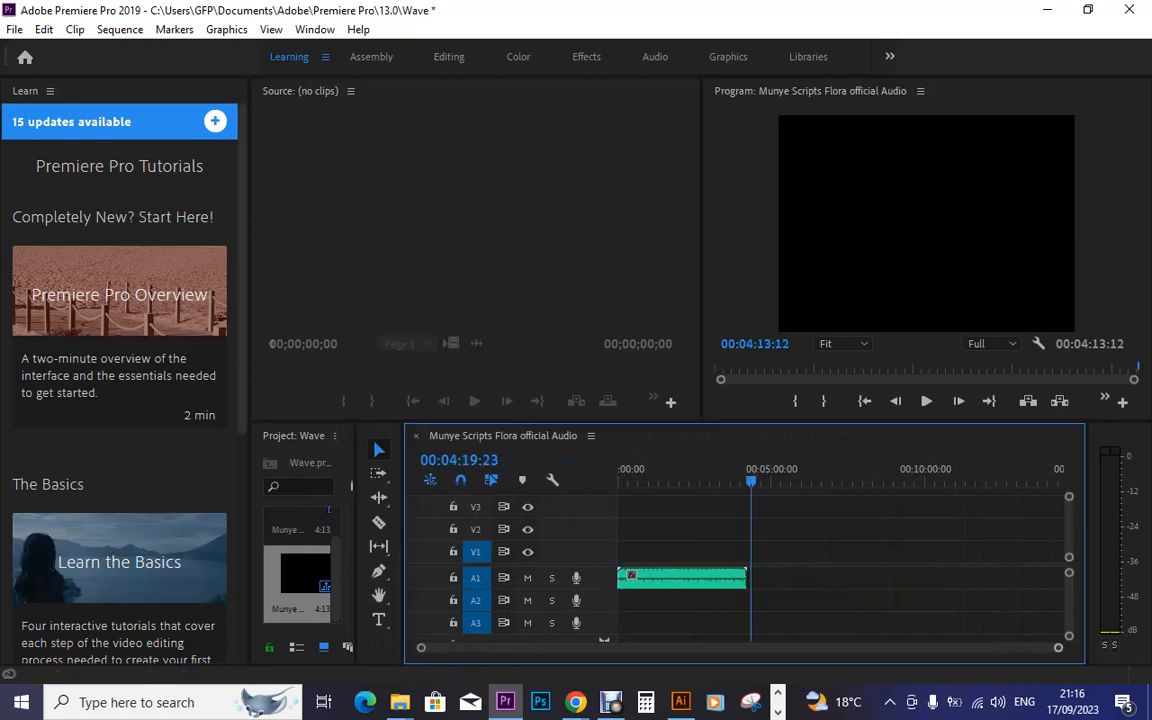
{"action": "left_click_drag", "start_coordinate": [1058, 648], "coordinate": [713, 648]}
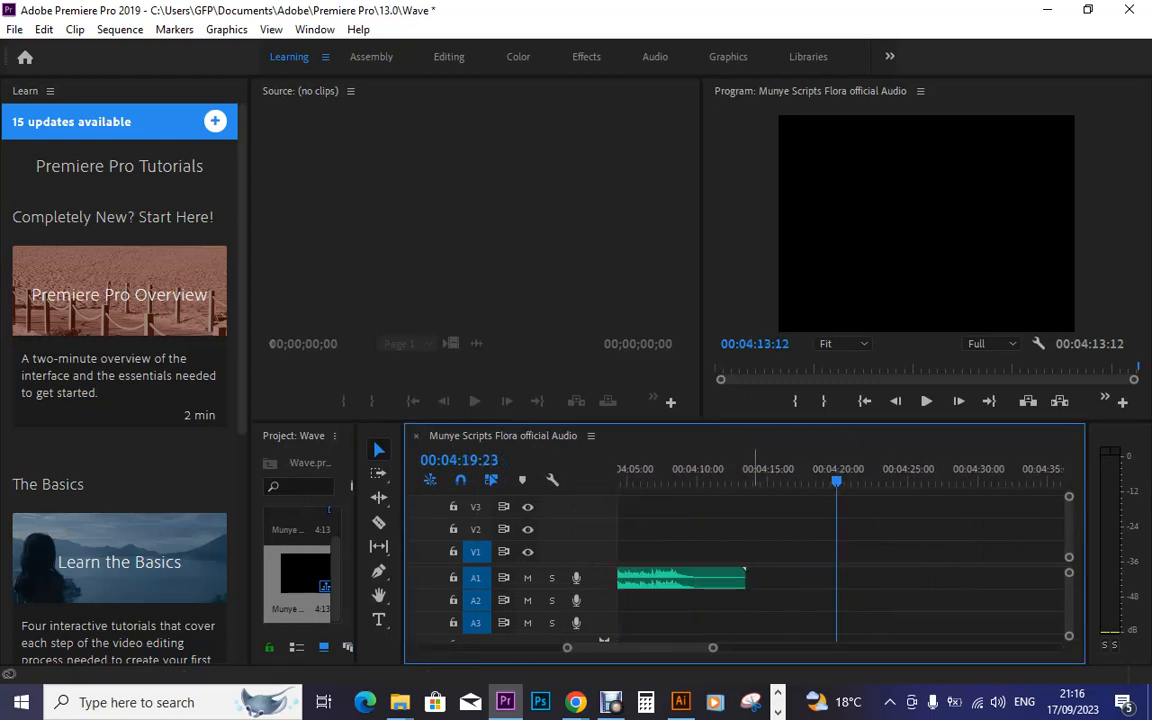
{"action": "left_click", "coordinate": [742, 476]}
{"action": "left_click_drag", "start_coordinate": [742, 476], "coordinate": [744, 476]}
{"action": "left_click", "coordinate": [823, 401]}
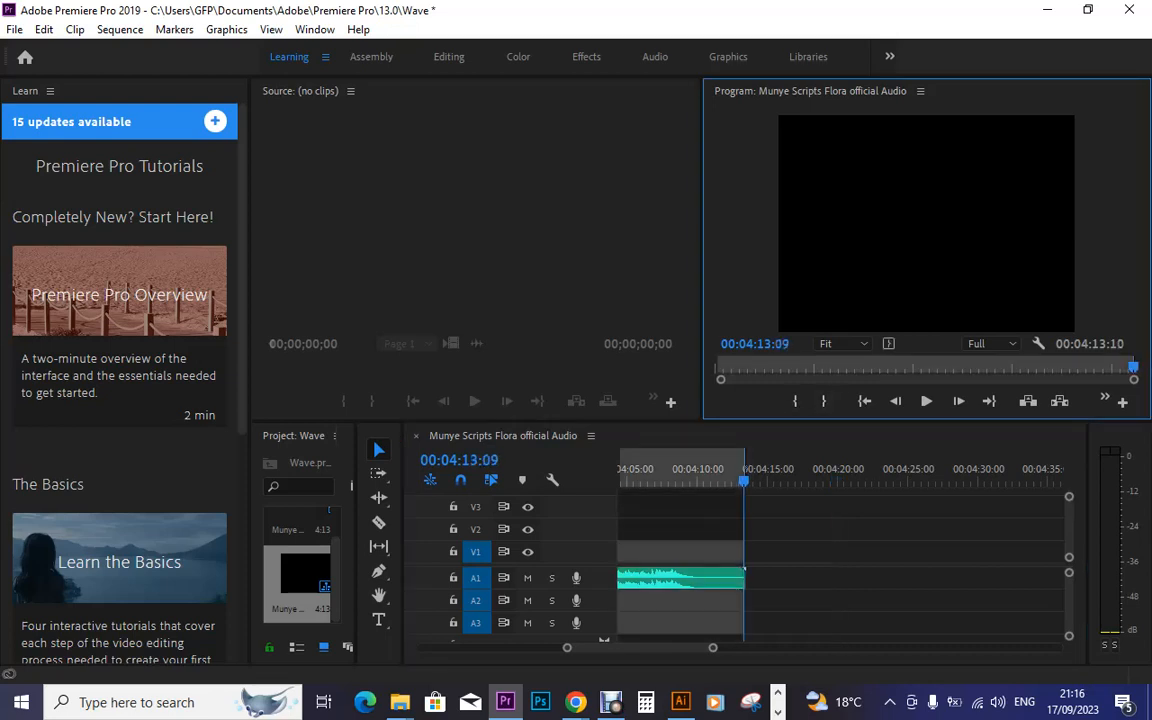
Zoom the timeline back out and return the playhead to the sequence start
{"action": "left_click_drag", "start_coordinate": [713, 648], "coordinate": [1058, 648]}
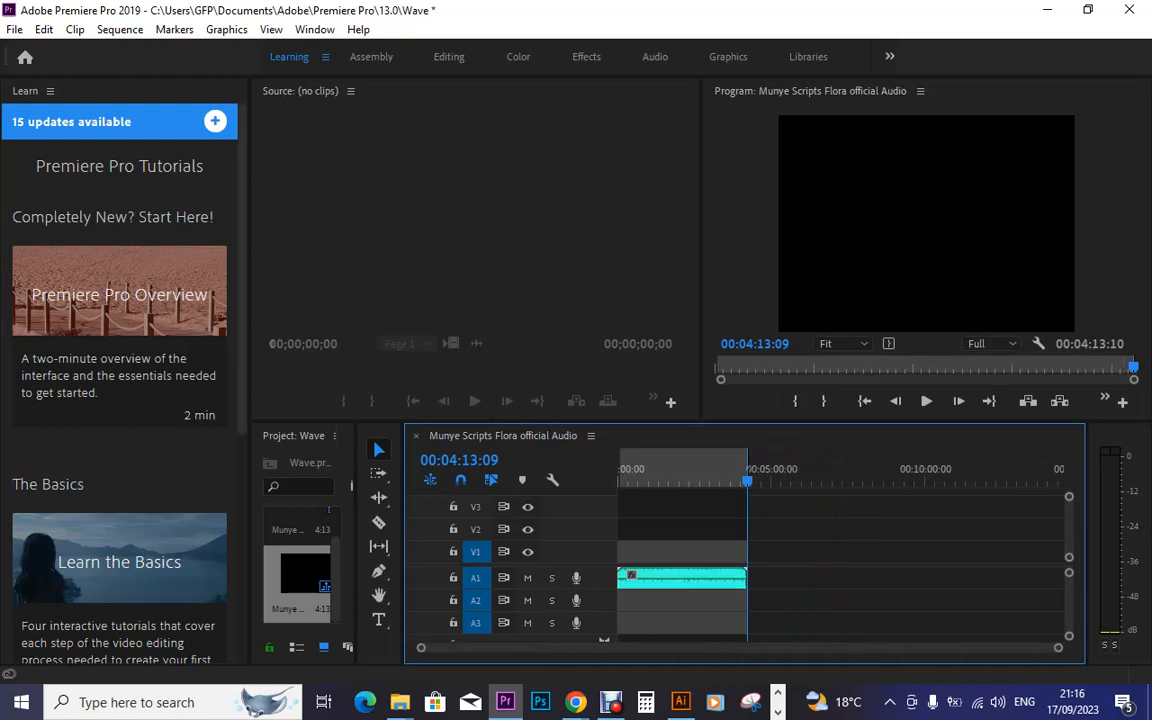
{"action": "left_click", "coordinate": [660, 478]}
{"action": "key", "text": "Home"}
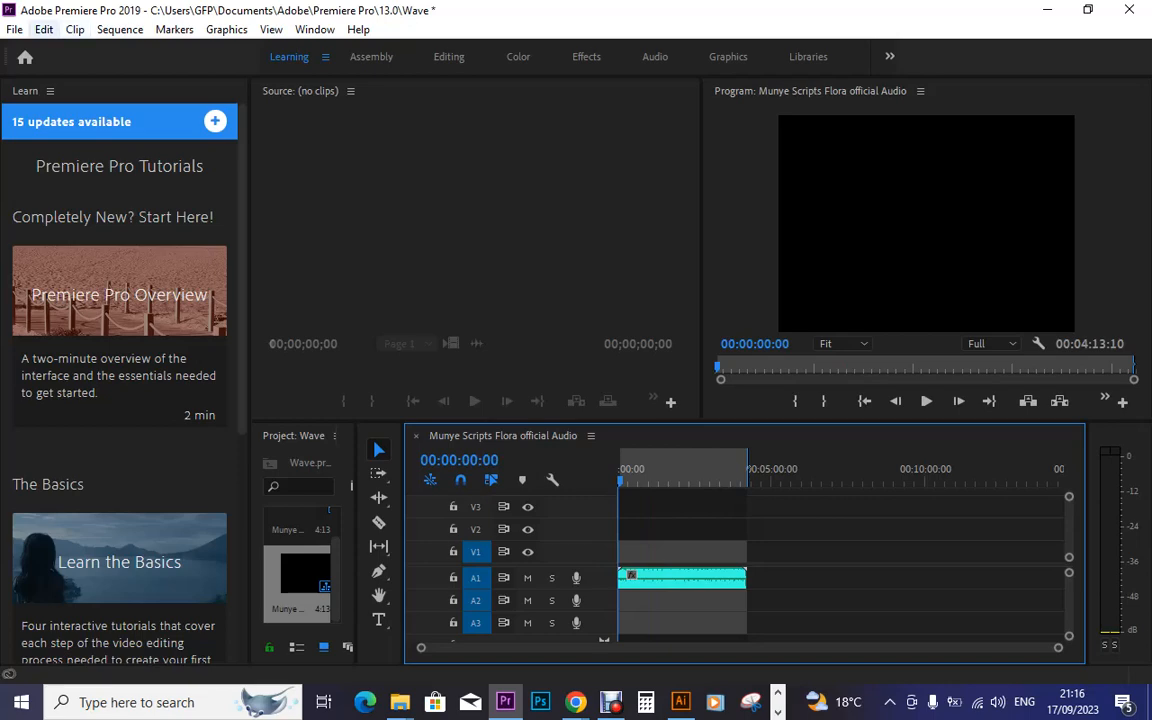
Open the Export Media settings for the Flora sequence
{"action": "left_click", "coordinate": [15, 29]}
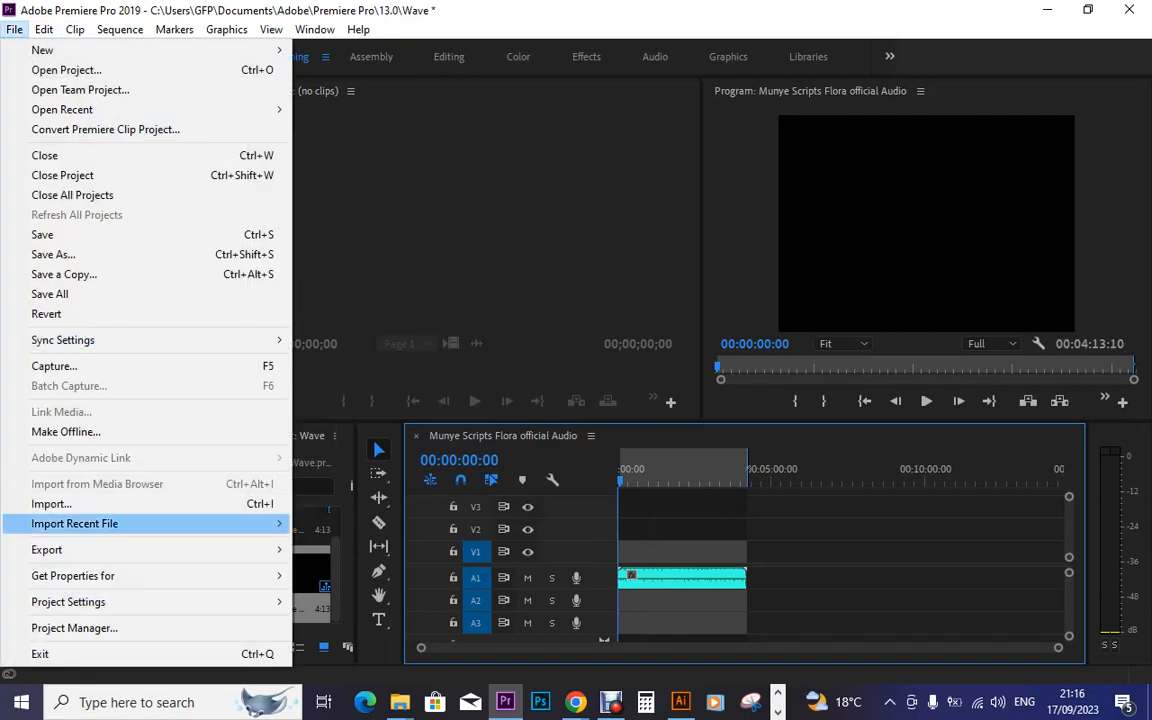
{"action": "mouse_move", "coordinate": [120, 549]}
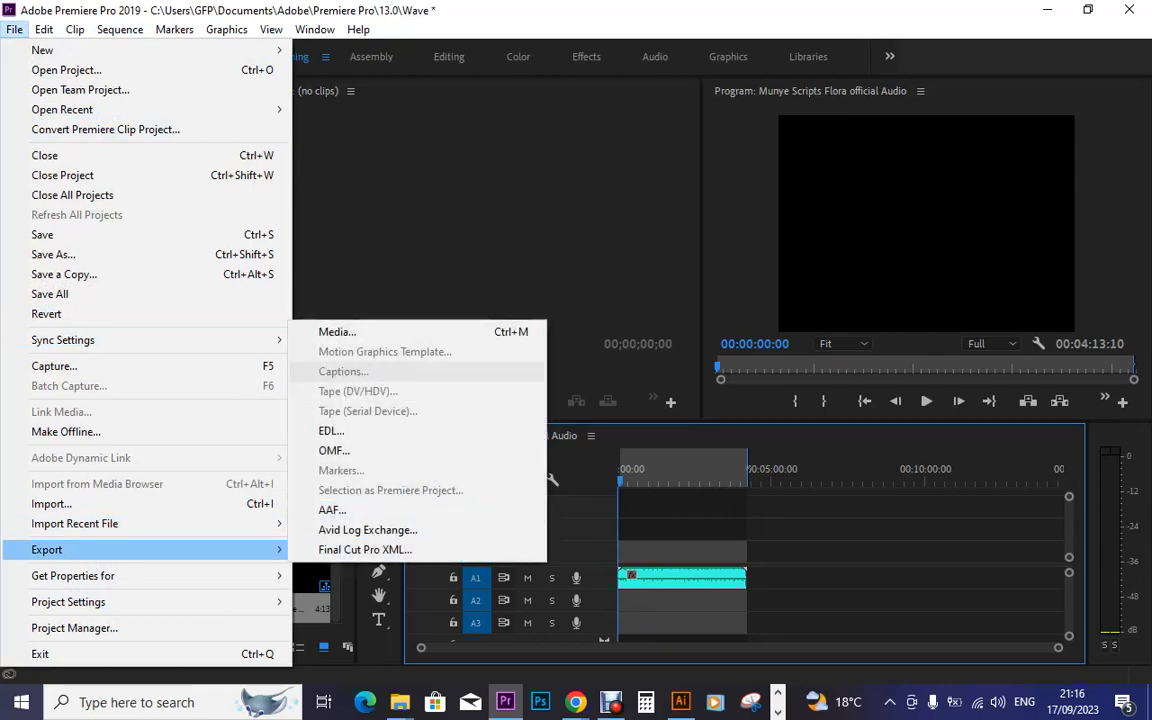
{"action": "left_click", "coordinate": [340, 331]}
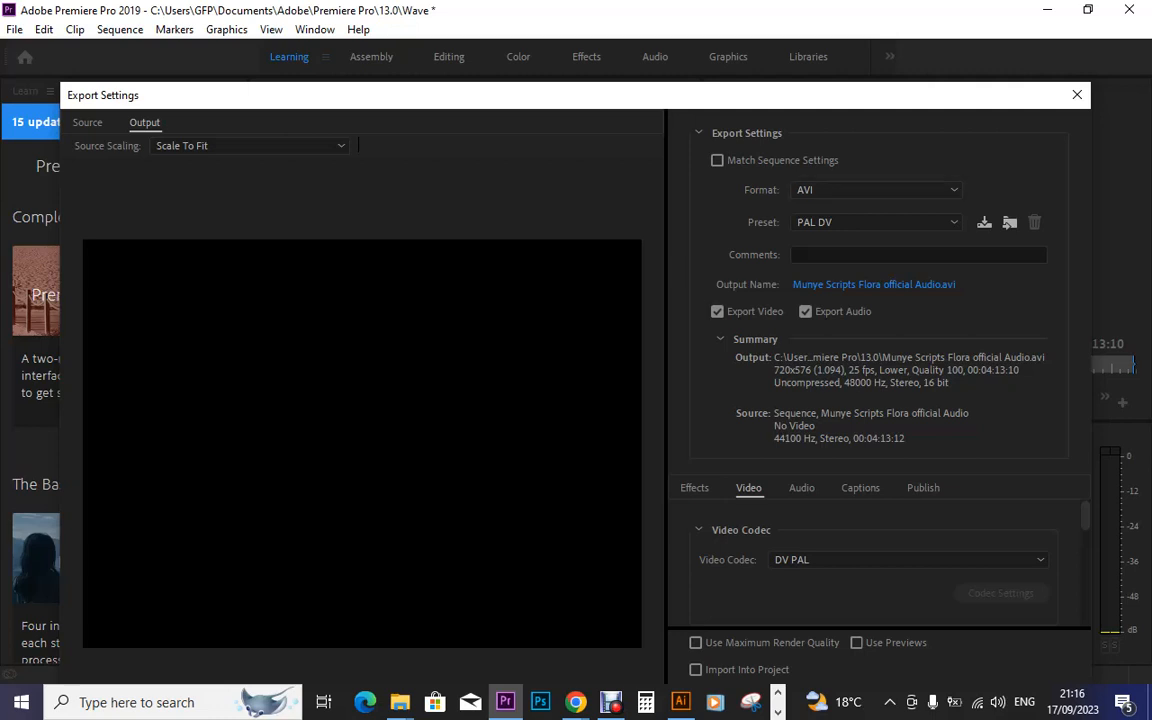
Set the export format to Waveform Audio with the WAV 48 kHz 16-bit preset
{"action": "left_click", "coordinate": [876, 189]}
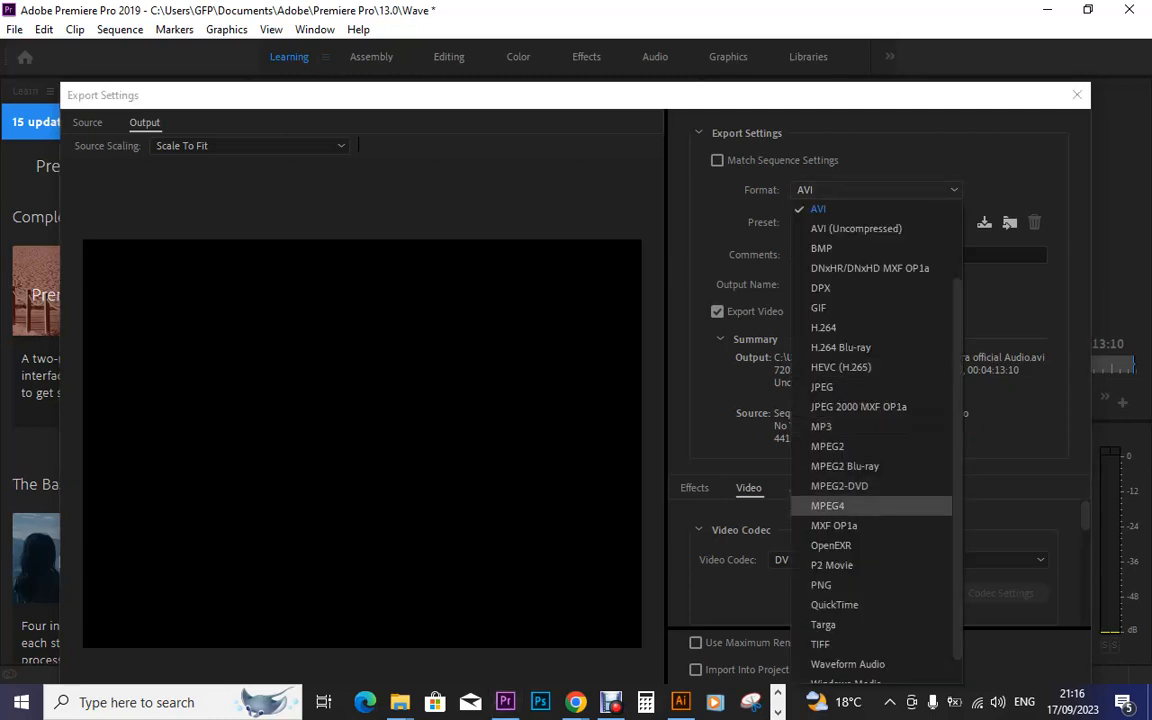
{"action": "left_click", "coordinate": [848, 664]}
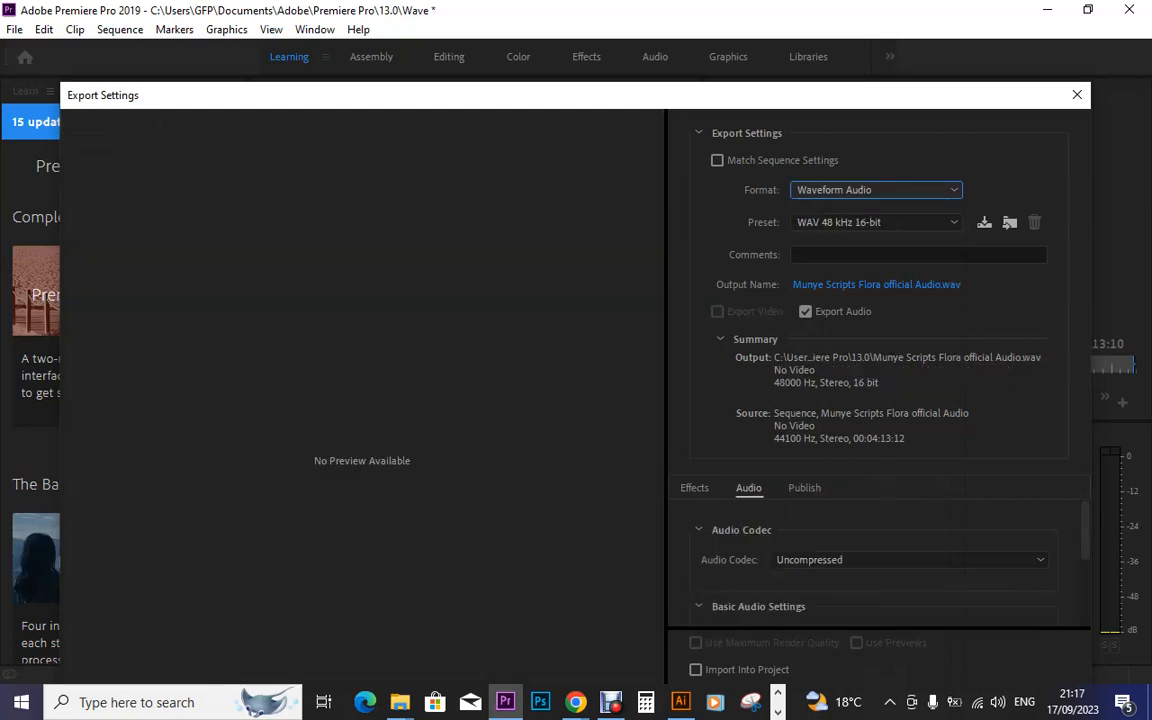
{"action": "left_click", "coordinate": [877, 223]}
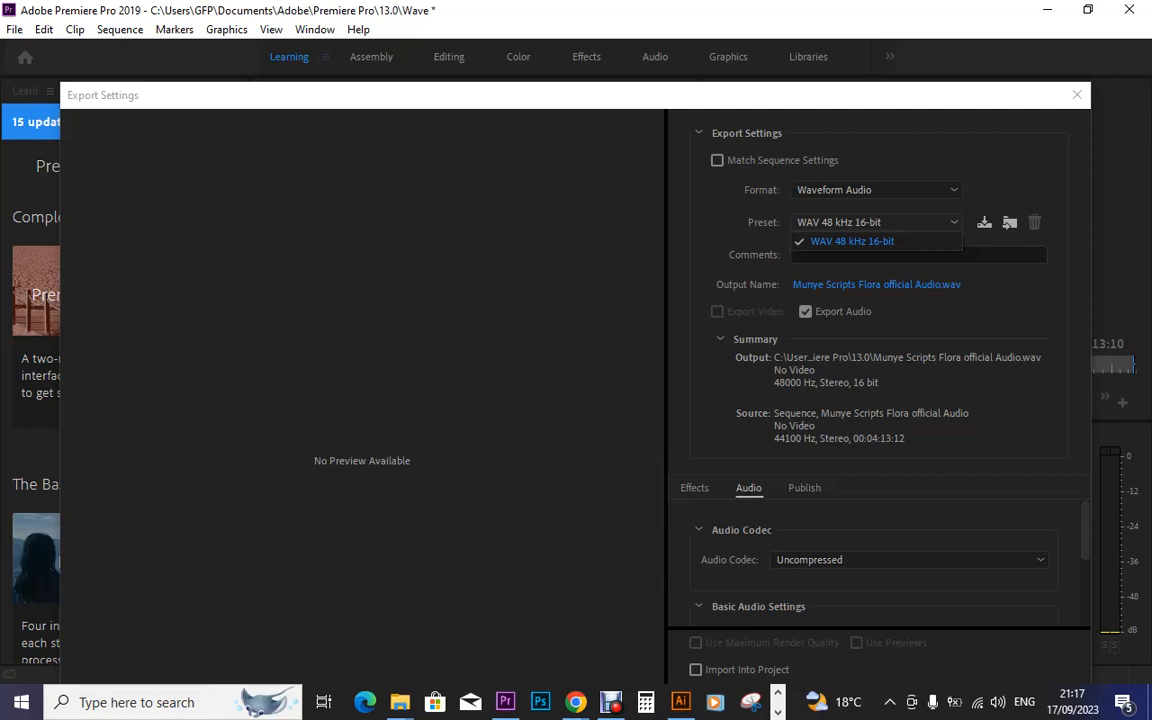
{"action": "left_click", "coordinate": [852, 242]}
{"action": "left_click_drag", "start_coordinate": [957, 95], "coordinate": [929, 14]}
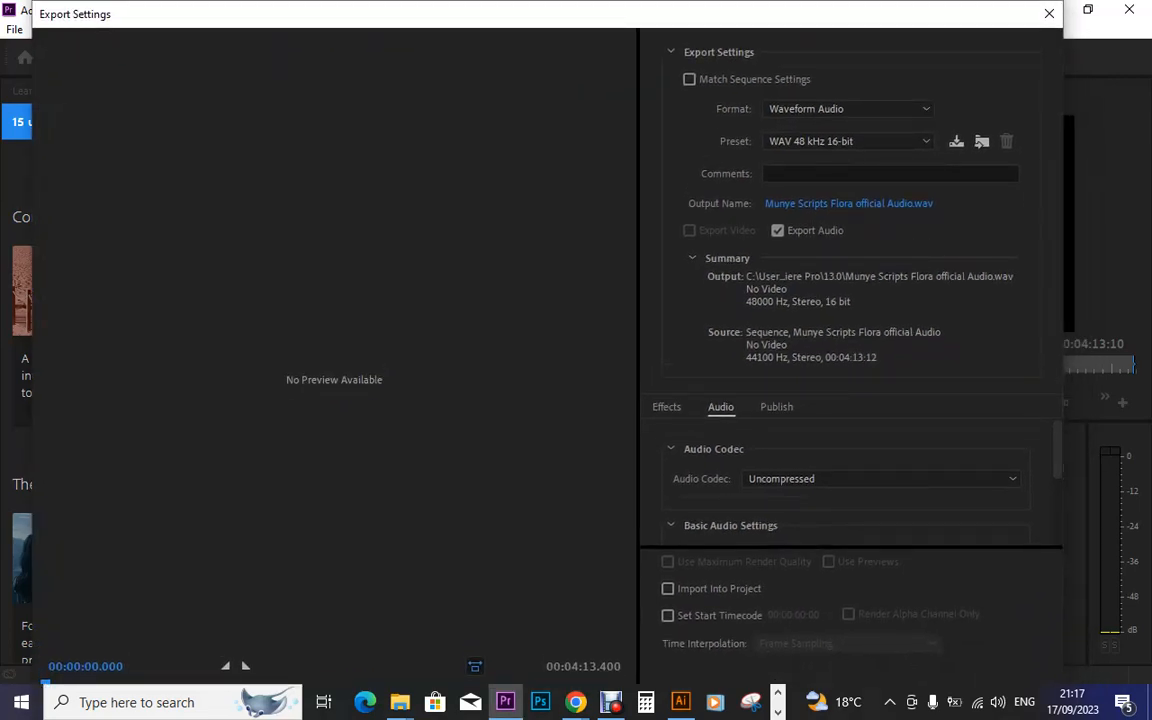
{"action": "scroll", "coordinate": [850, 480], "scroll_direction": "down", "scroll_amount": 3}
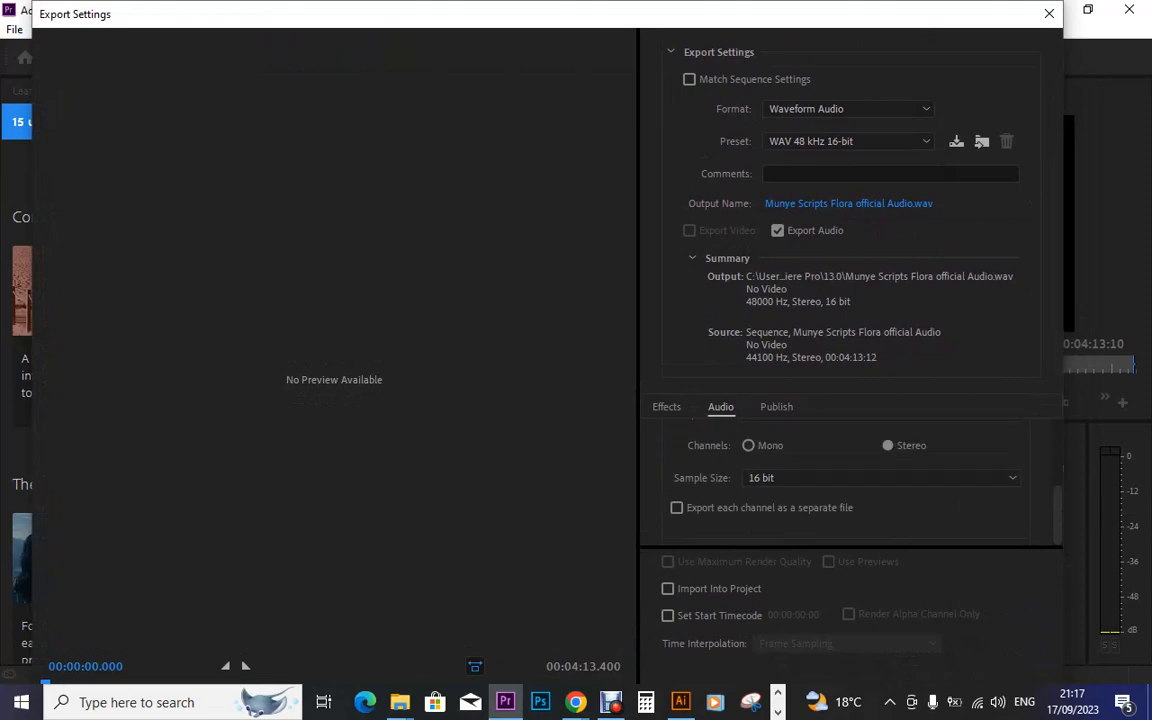
{"action": "left_click", "coordinate": [848, 204]}
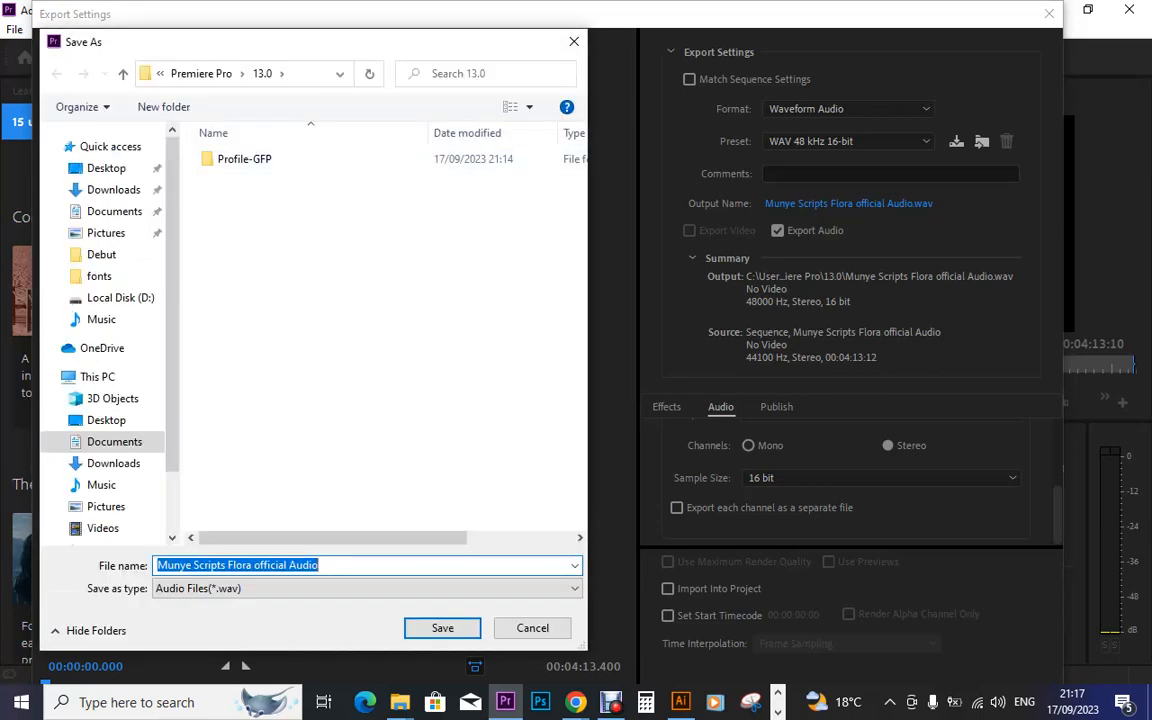
Set the export output to 'Munye Scripts Flora official Audio.wav' on the Desktop
{"action": "scroll", "coordinate": [105, 330], "scroll_direction": "down", "scroll_amount": 2}
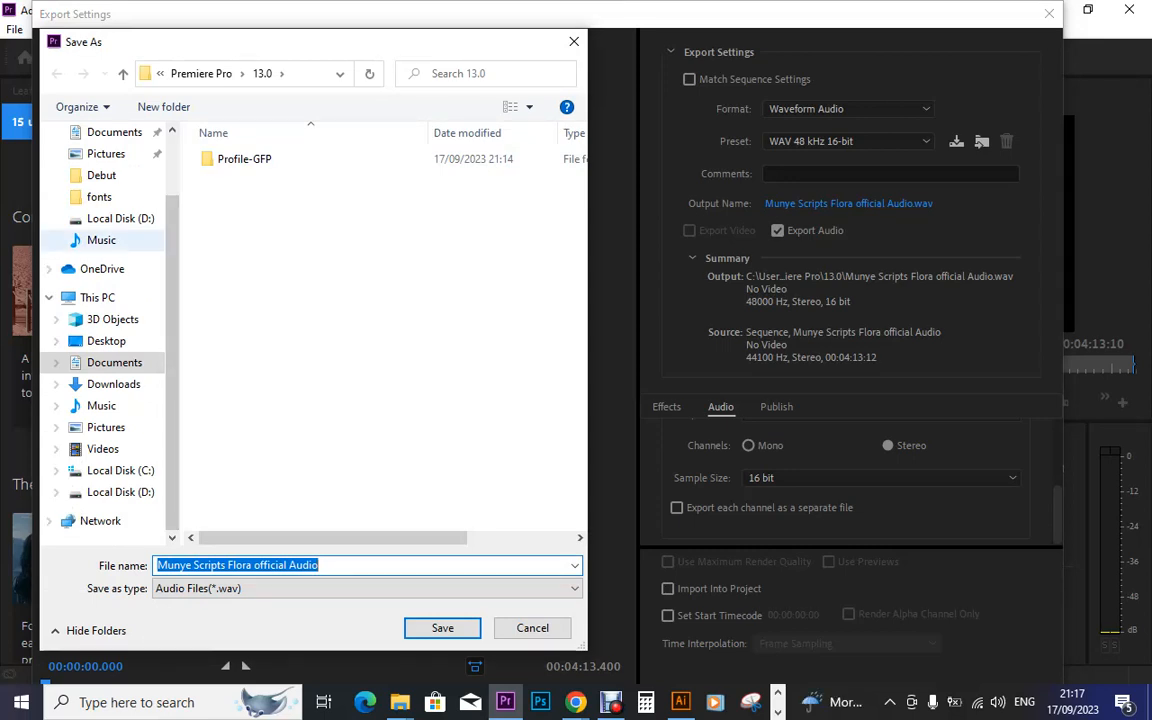
{"action": "left_click", "coordinate": [97, 298]}
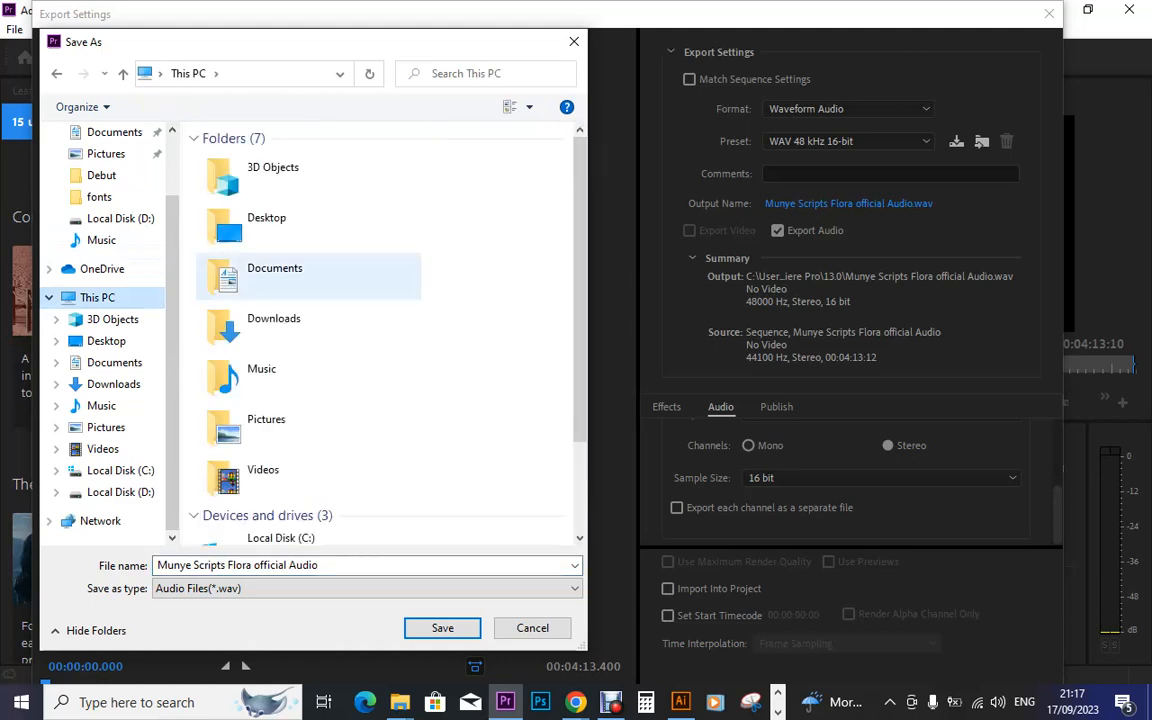
{"action": "double_click", "coordinate": [240, 225]}
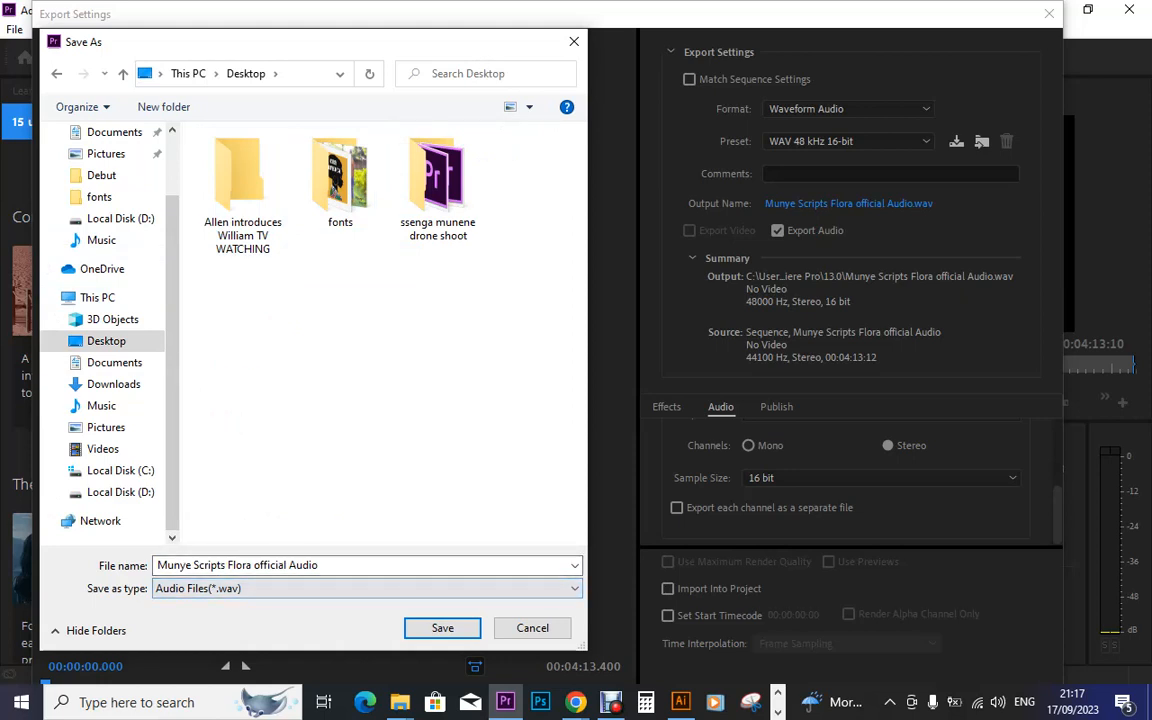
{"action": "left_click", "coordinate": [340, 566]}
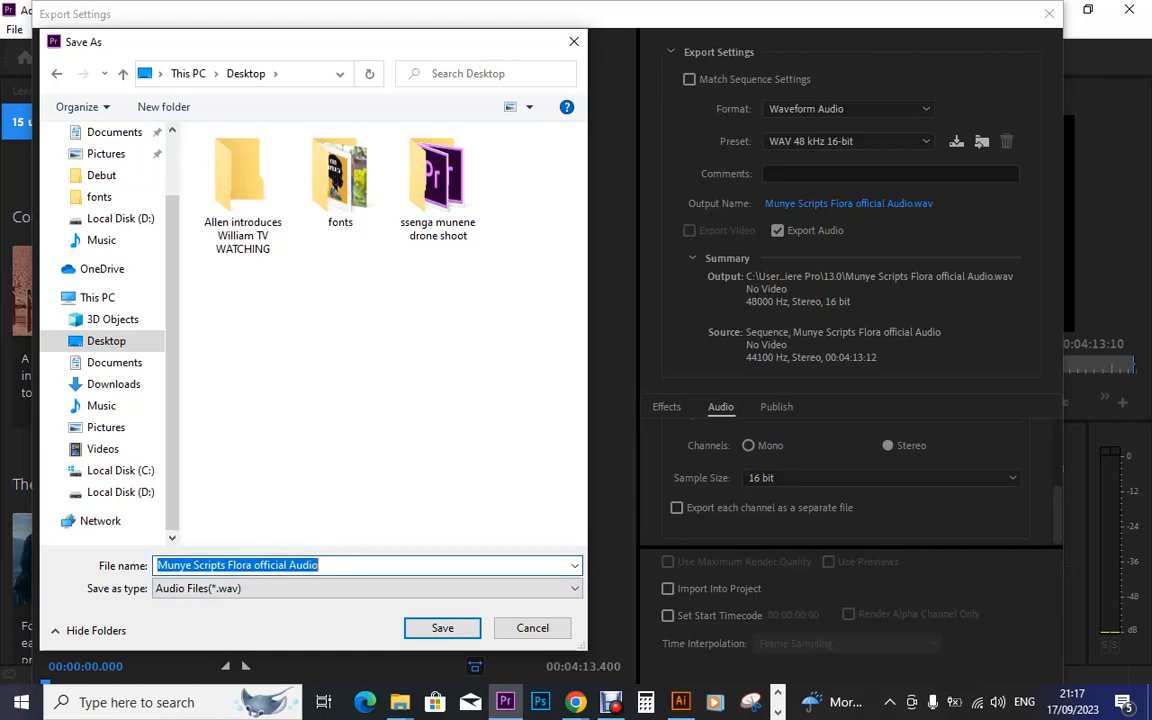
{"action": "left_click", "coordinate": [442, 628]}
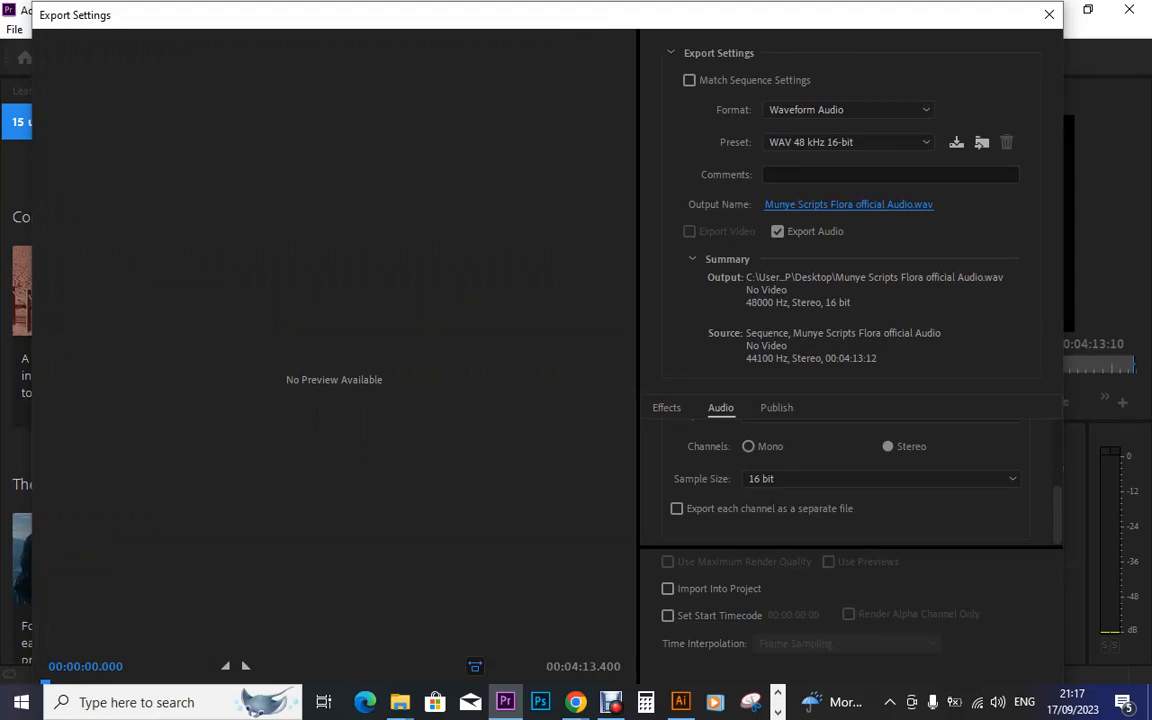
{"action": "left_click_drag", "start_coordinate": [588, 6], "coordinate": [609, 144]}
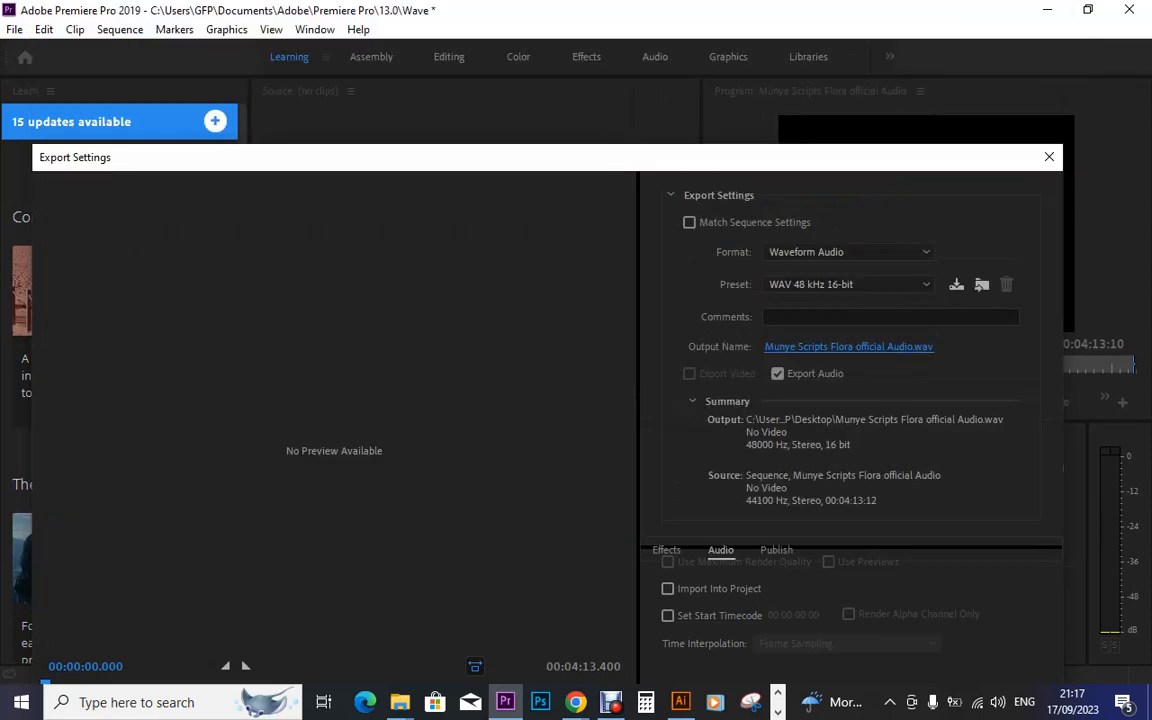
Export the Flora sequence as a 48 kHz 16-bit stereo WAV, then bring up the flora search window
{"action": "left_click_drag", "start_coordinate": [878, 157], "coordinate": [882, 36]}
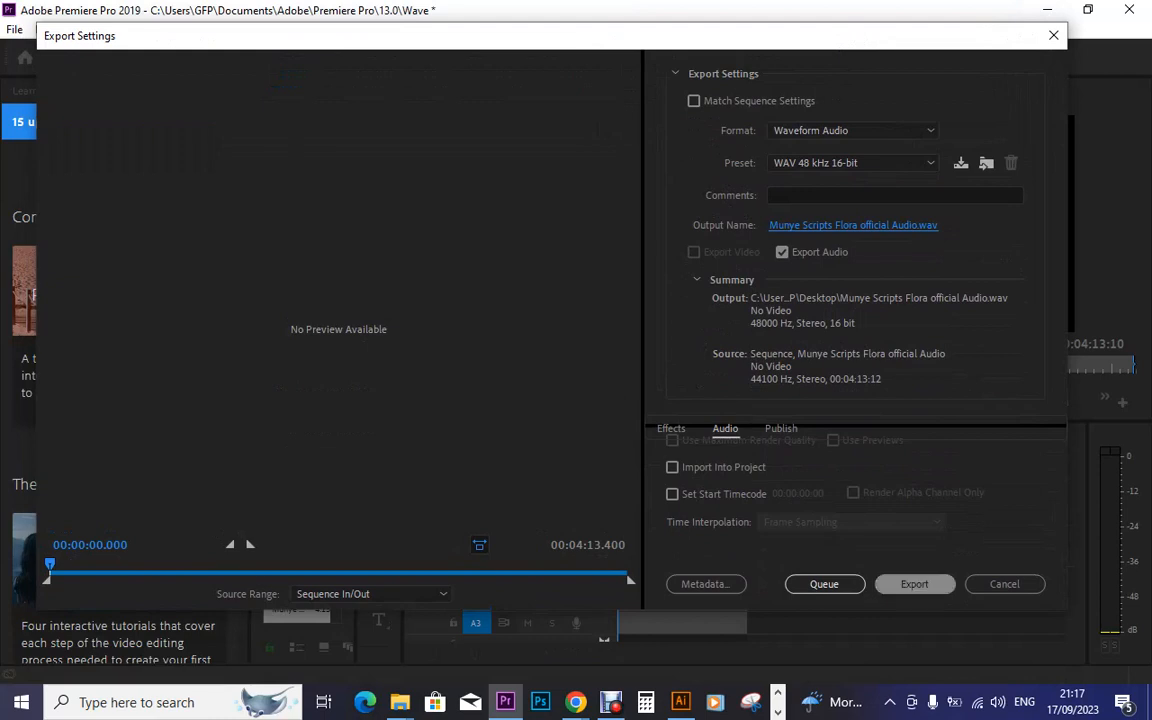
{"action": "left_click", "coordinate": [914, 584]}
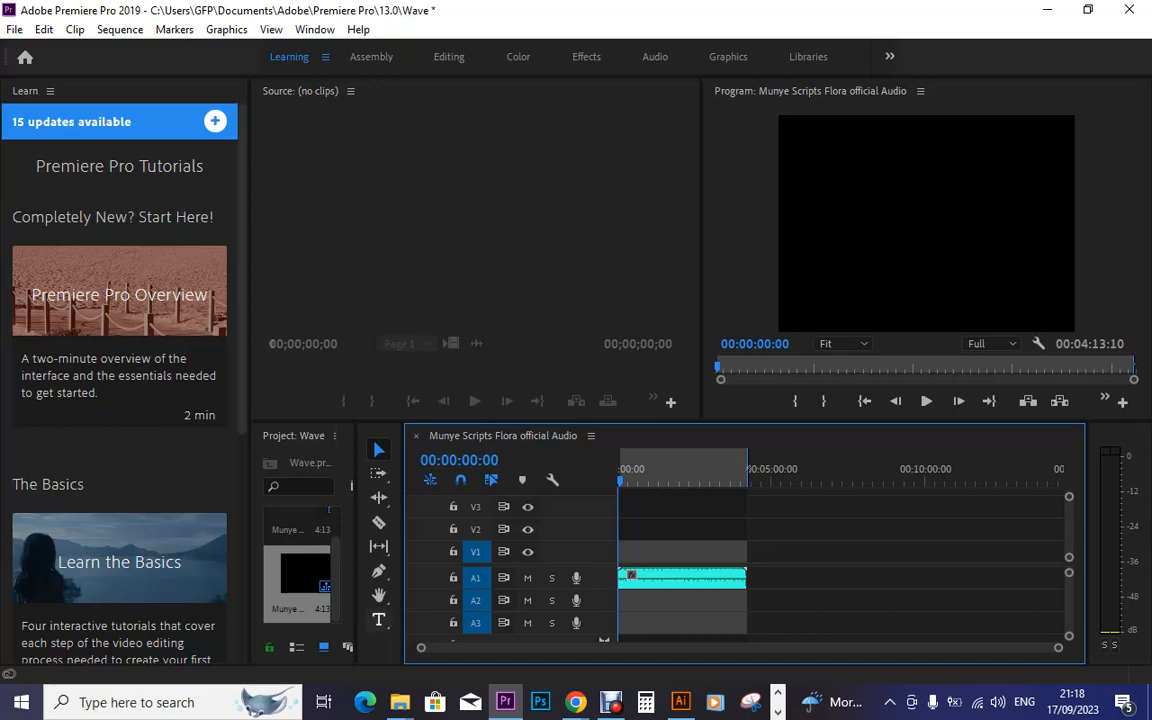
{"action": "mouse_move", "coordinate": [398, 702]}
{"action": "left_click", "coordinate": [475, 620]}
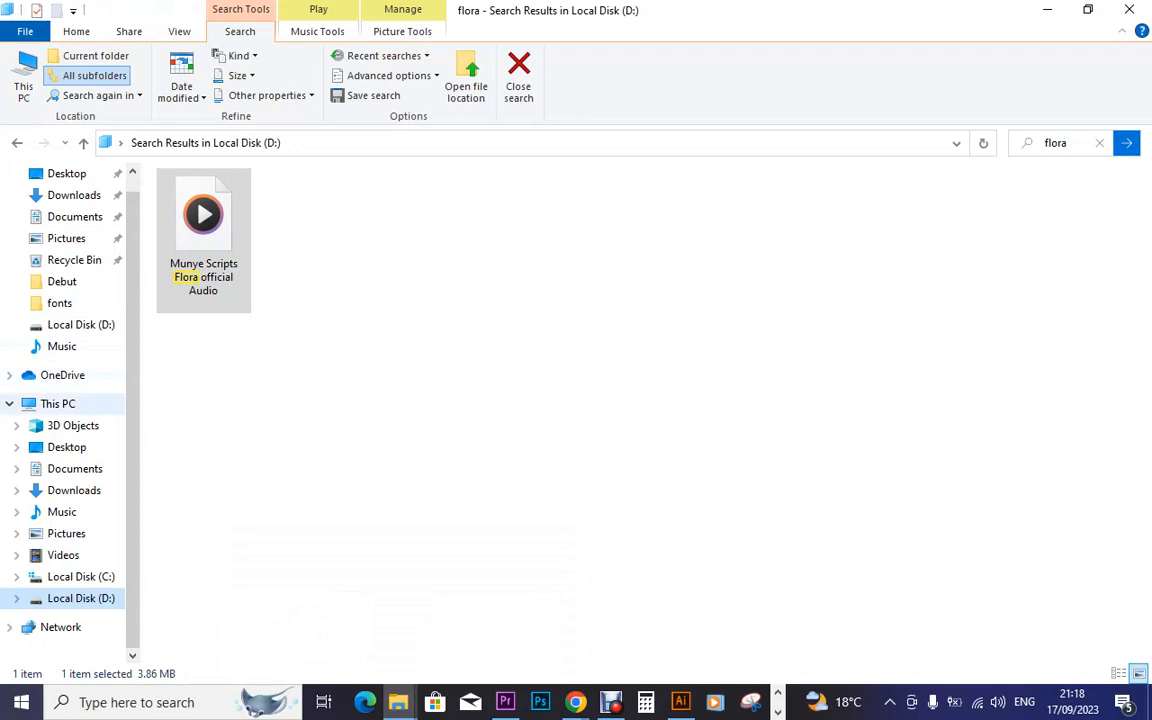
Open the Desktop folder via This PC to find the exported 46.4 MB Flora WAV
{"action": "left_click", "coordinate": [58, 404]}
{"action": "left_click", "coordinate": [67, 447]}
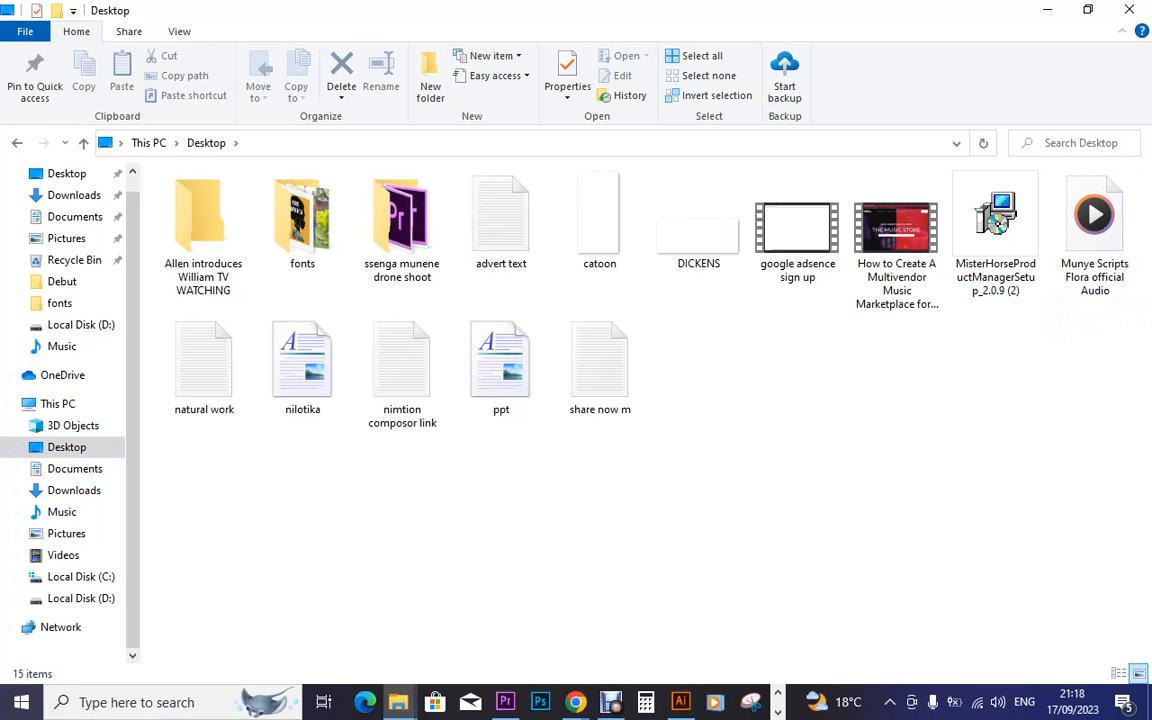
{"action": "mouse_move", "coordinate": [575, 702]}
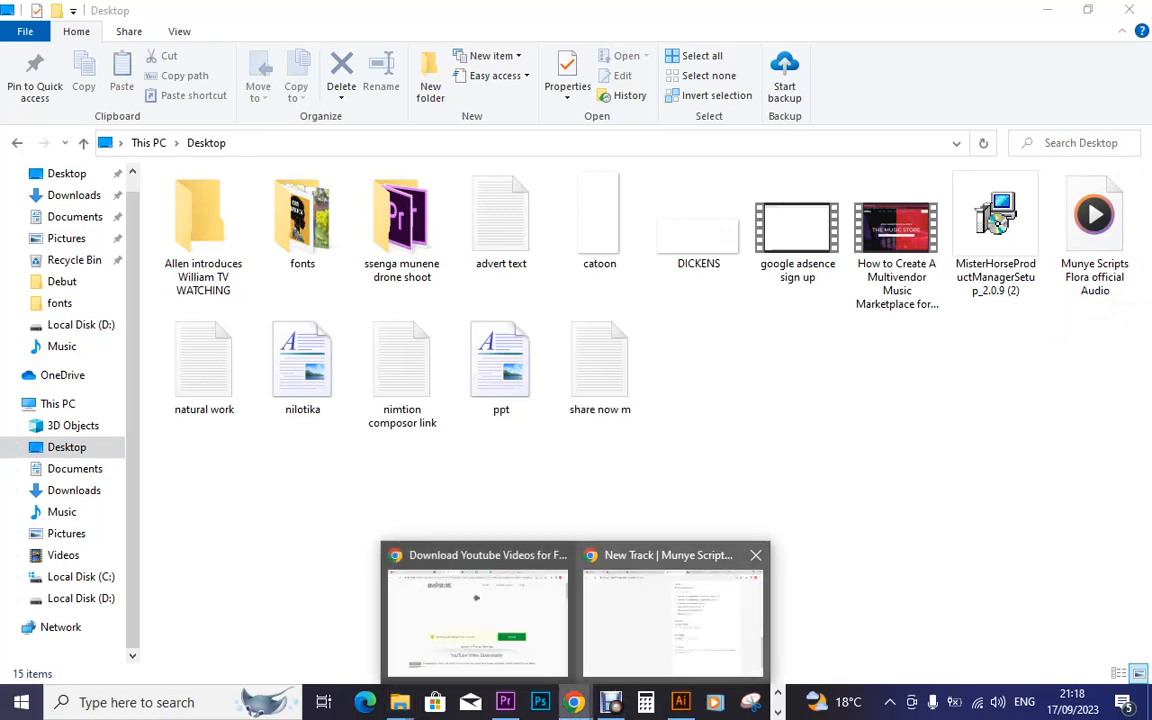
Upload 'Munye Scripts Flora official Audio.wav' from the Desktop as the Bandcamp track audio
{"action": "left_click", "coordinate": [672, 615]}
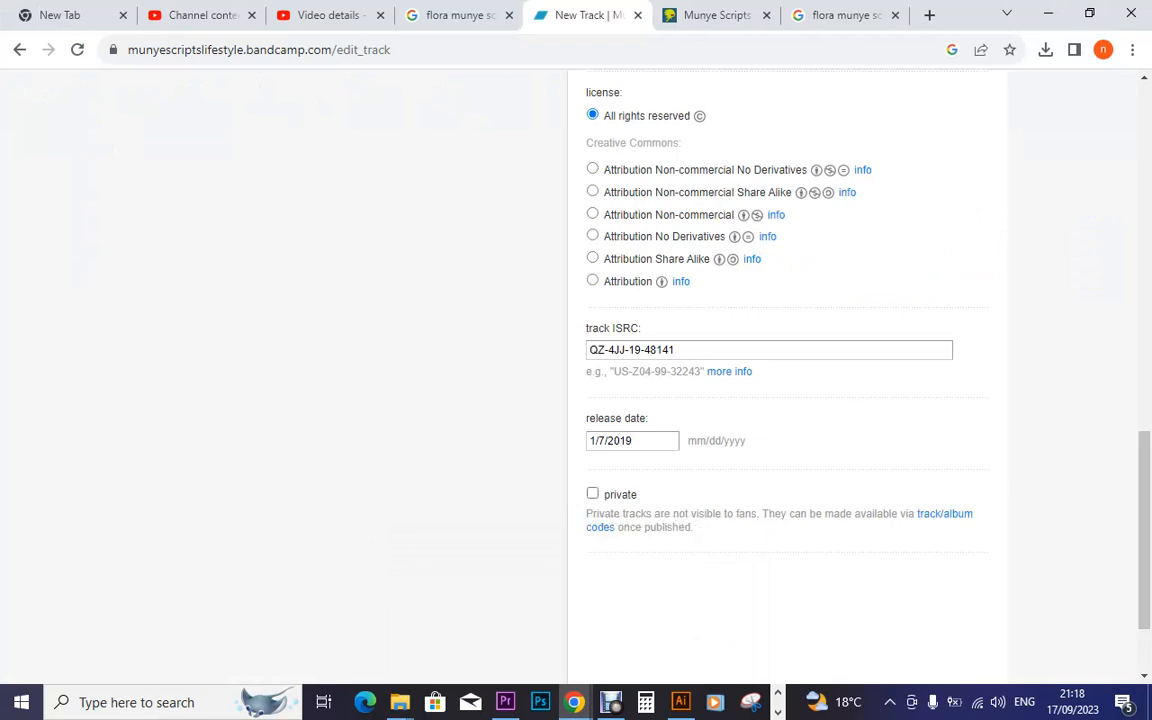
{"action": "scroll", "coordinate": [576, 380], "scroll_direction": "up", "scroll_amount": 15}
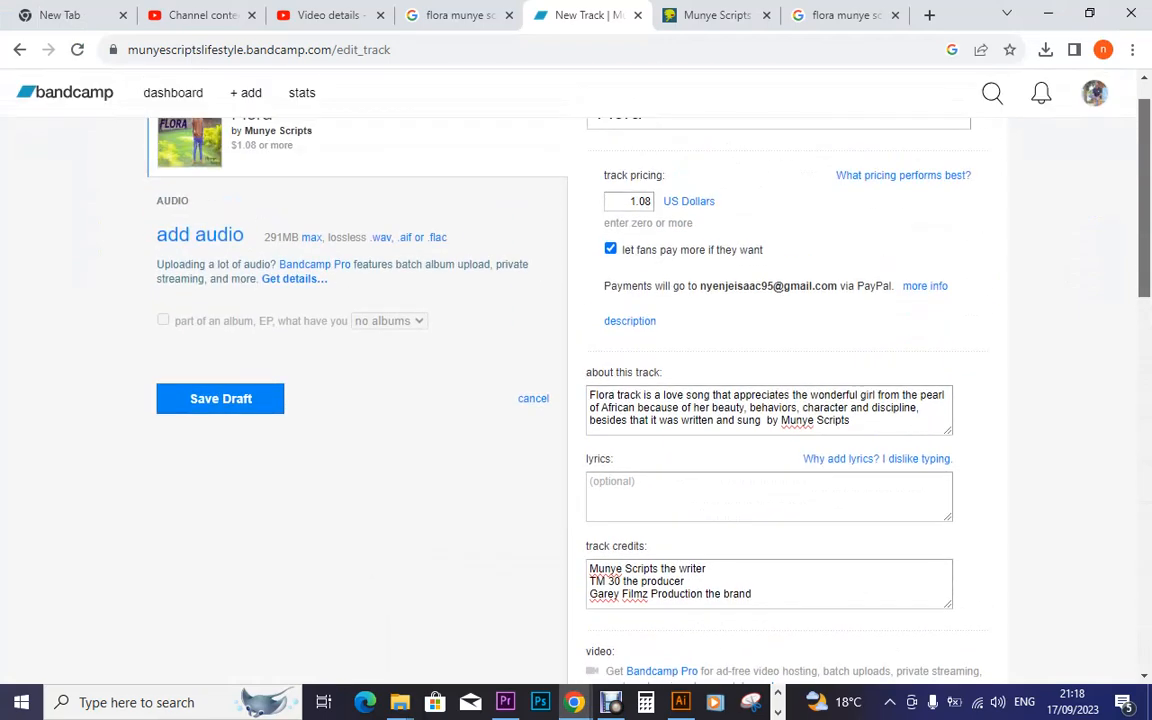
{"action": "scroll", "coordinate": [576, 380], "scroll_direction": "up", "scroll_amount": 1}
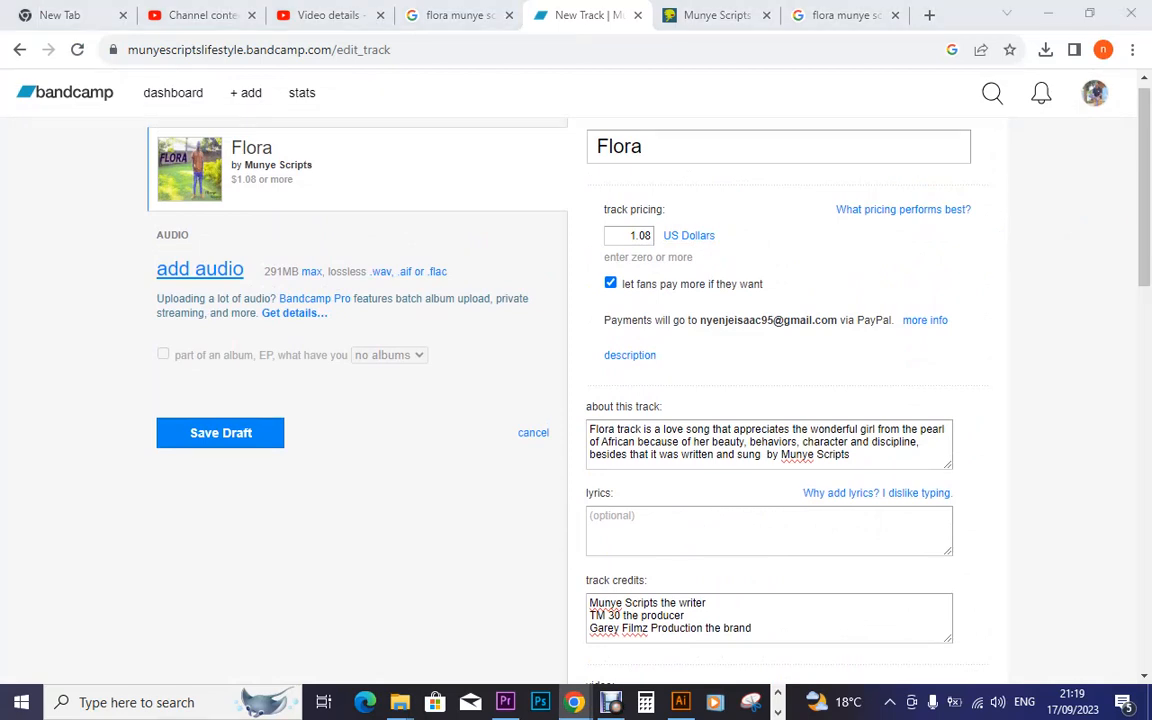
{"action": "left_click", "coordinate": [200, 269]}
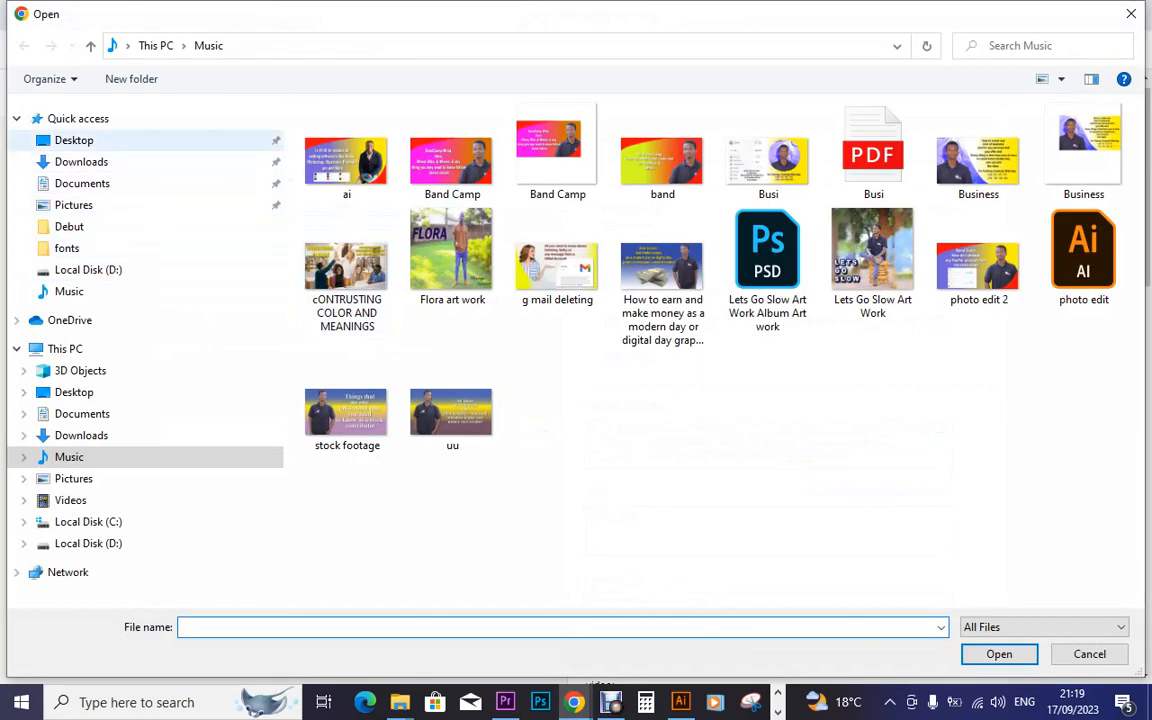
{"action": "left_click", "coordinate": [74, 140]}
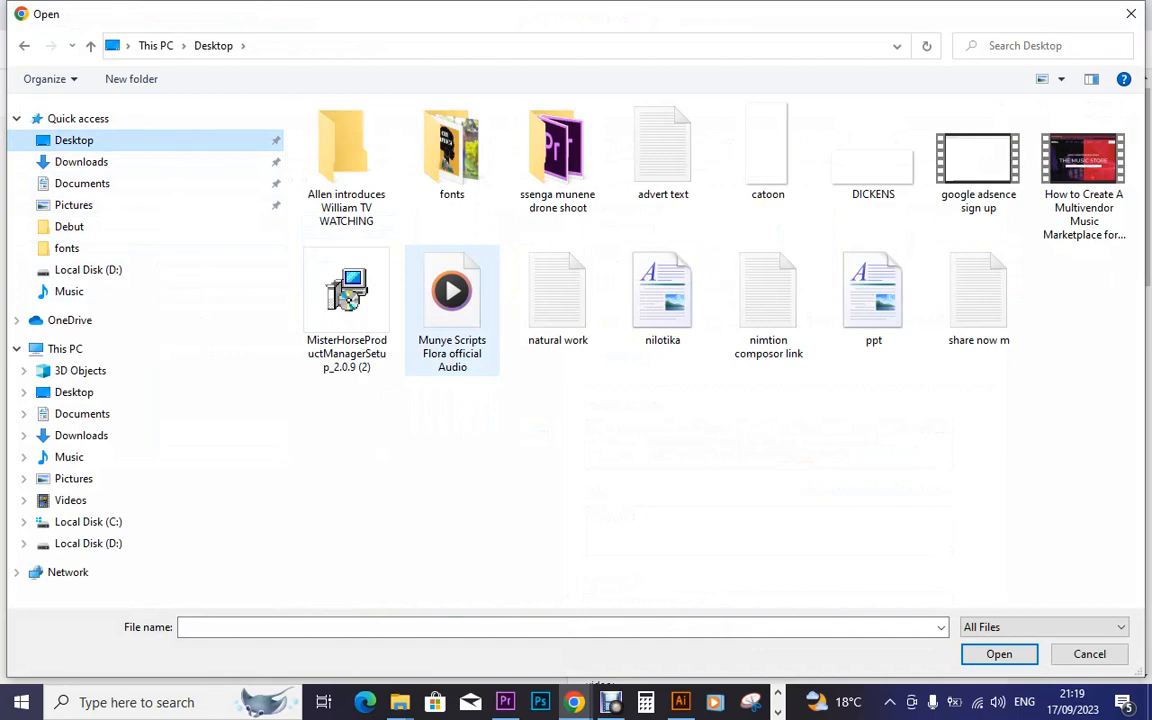
{"action": "left_click", "coordinate": [452, 311]}
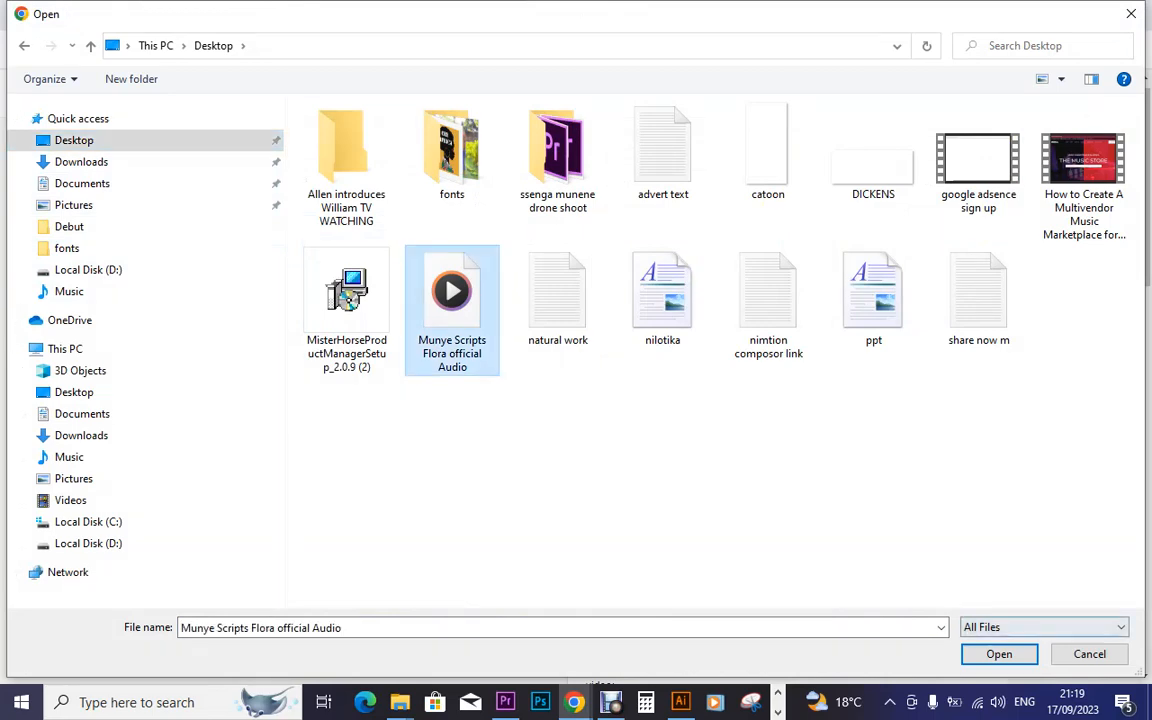
{"action": "left_click", "coordinate": [999, 654]}
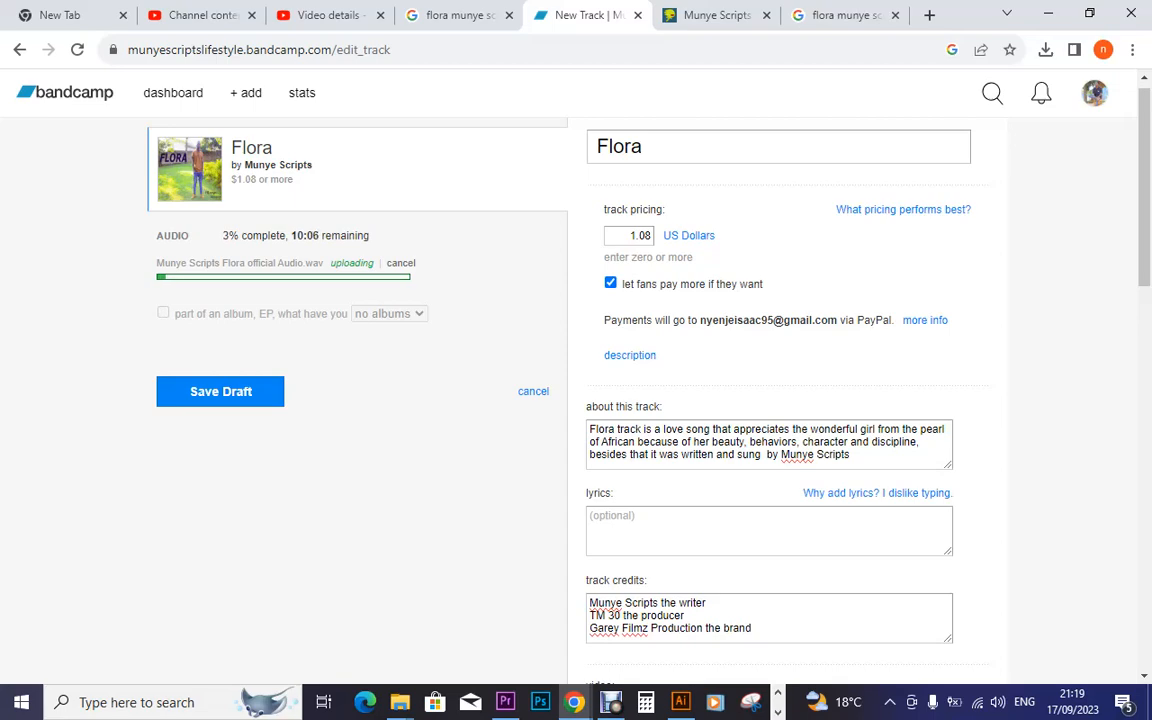
Place the cursor in the track's lyrics box, then return to the File Explorer Desktop window
{"action": "scroll", "coordinate": [583, 380], "scroll_direction": "down", "scroll_amount": 1}
{"action": "scroll", "coordinate": [576, 370], "scroll_direction": "down", "scroll_amount": 8}
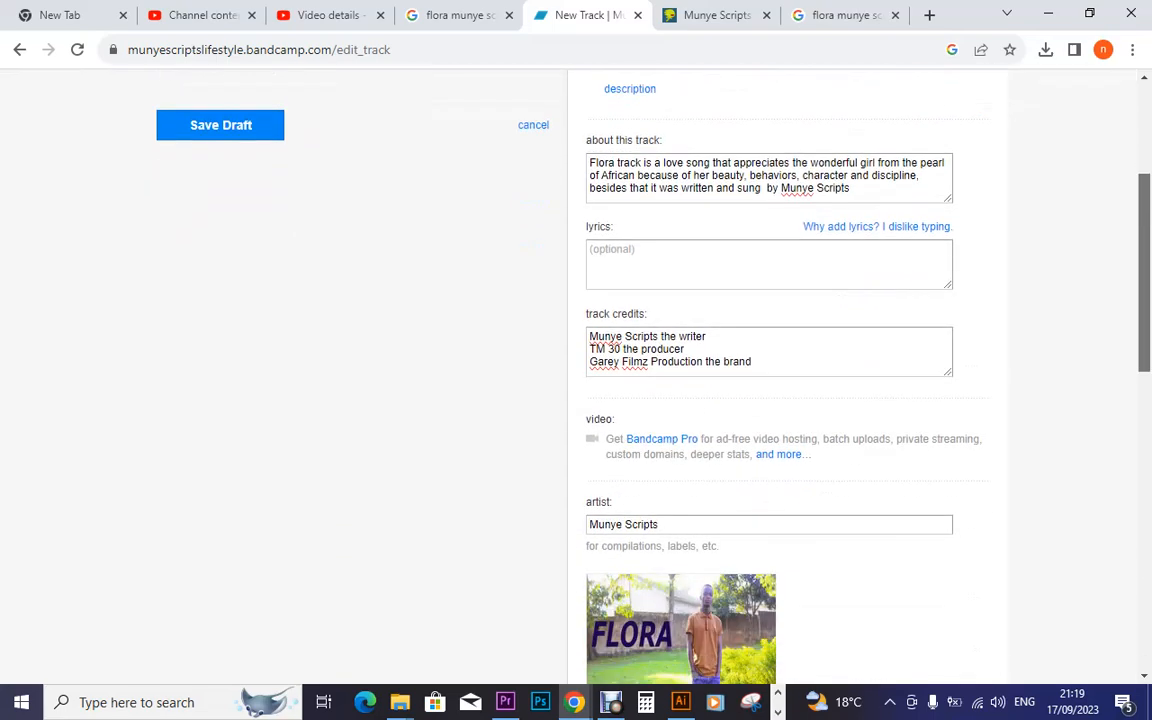
{"action": "scroll", "coordinate": [780, 380], "scroll_direction": "down", "scroll_amount": 4}
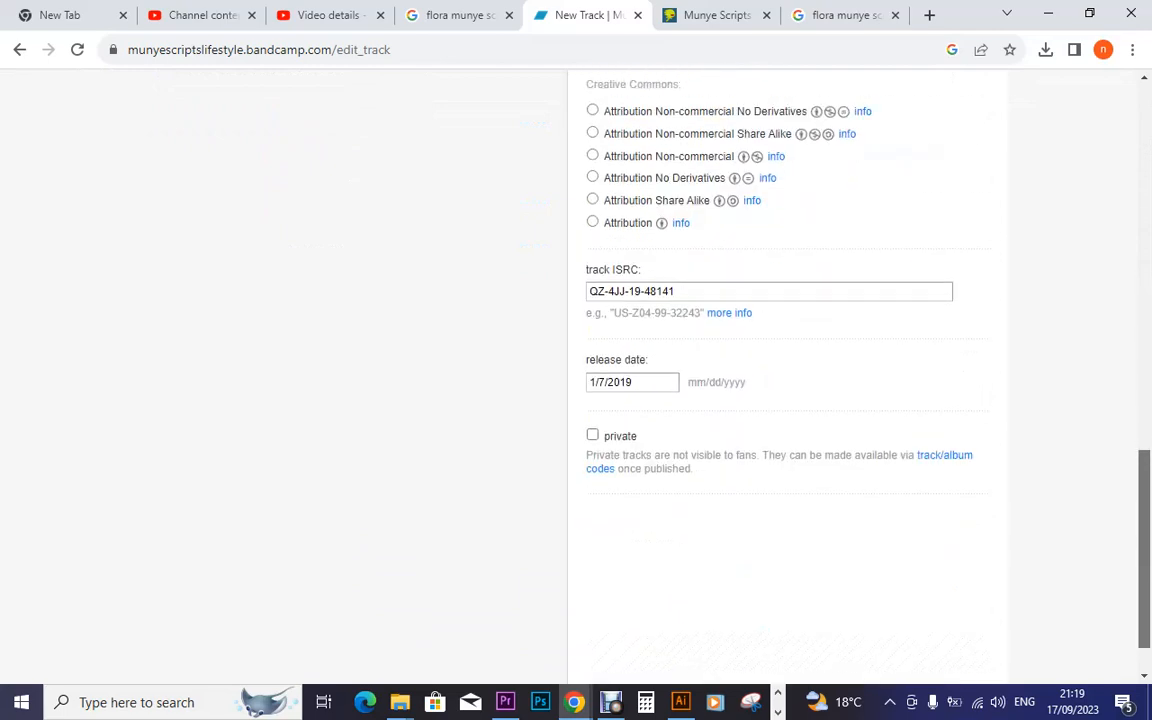
{"action": "scroll", "coordinate": [780, 380], "scroll_direction": "up", "scroll_amount": 1}
{"action": "scroll", "coordinate": [576, 380], "scroll_direction": "up", "scroll_amount": 12}
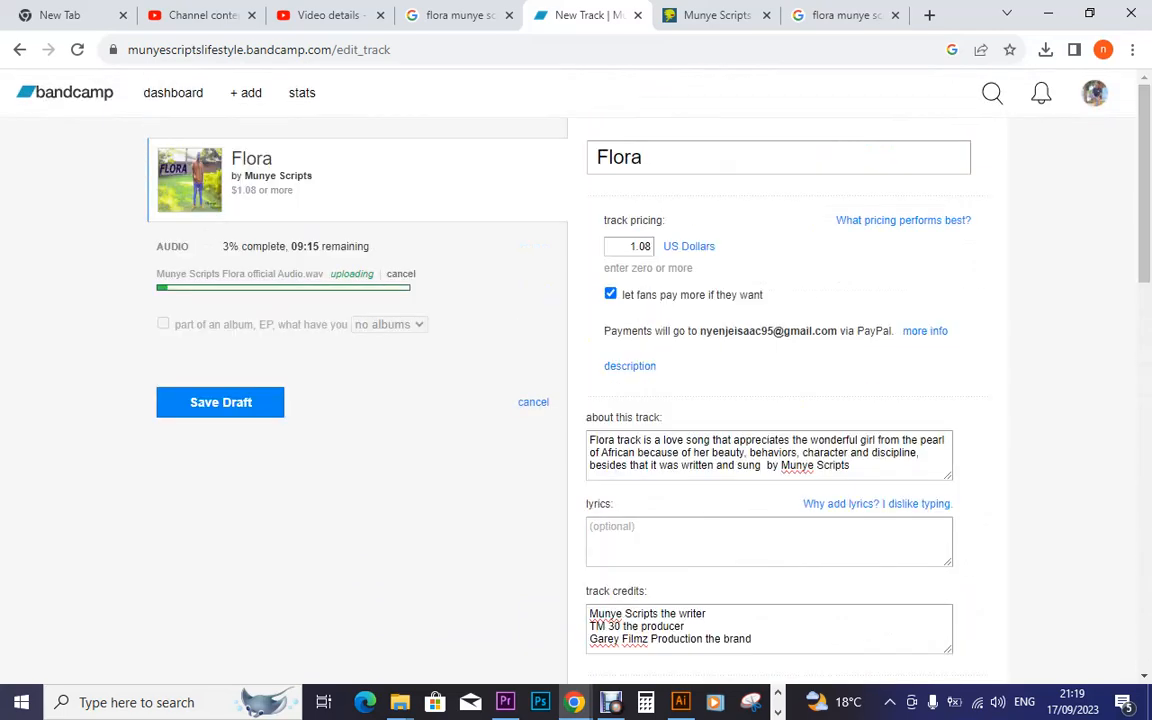
{"action": "left_click", "coordinate": [700, 540]}
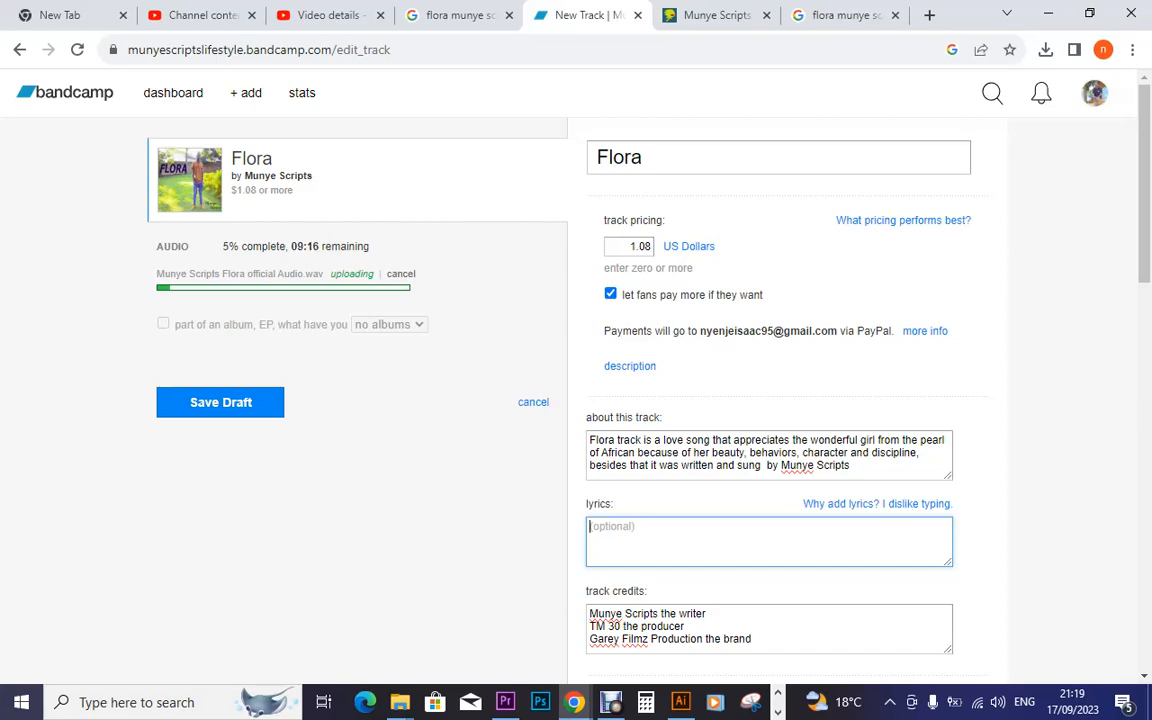
{"action": "left_click", "coordinate": [399, 702]}
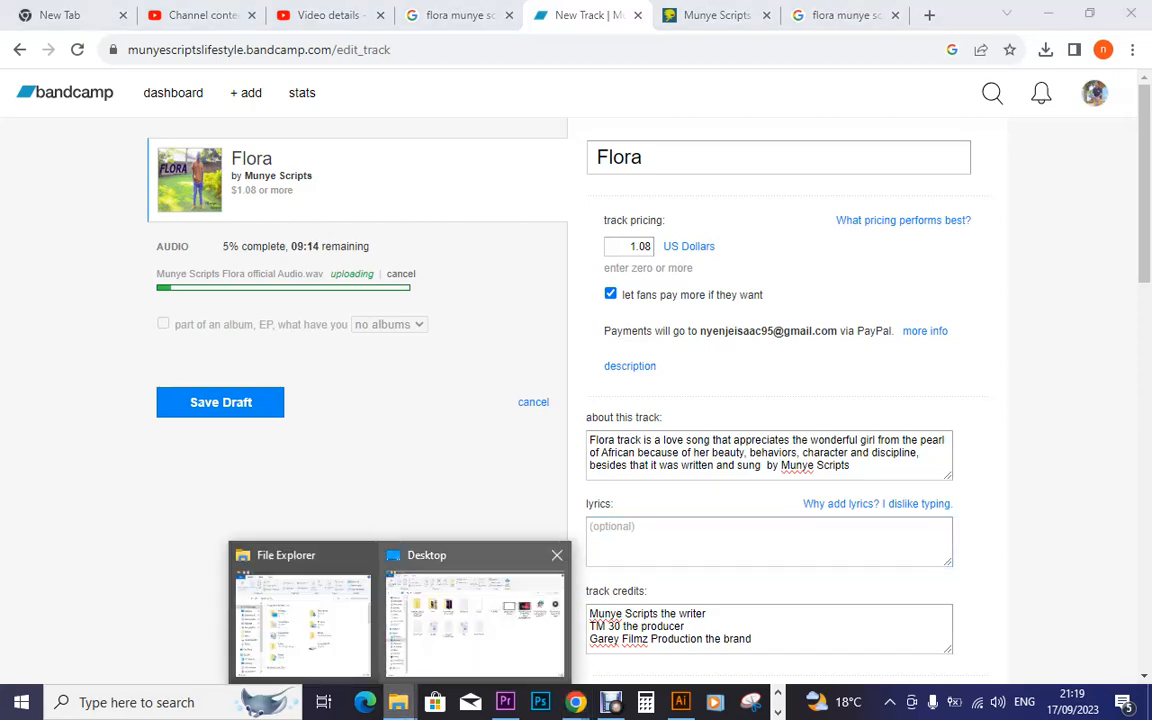
{"action": "left_click", "coordinate": [475, 615]}
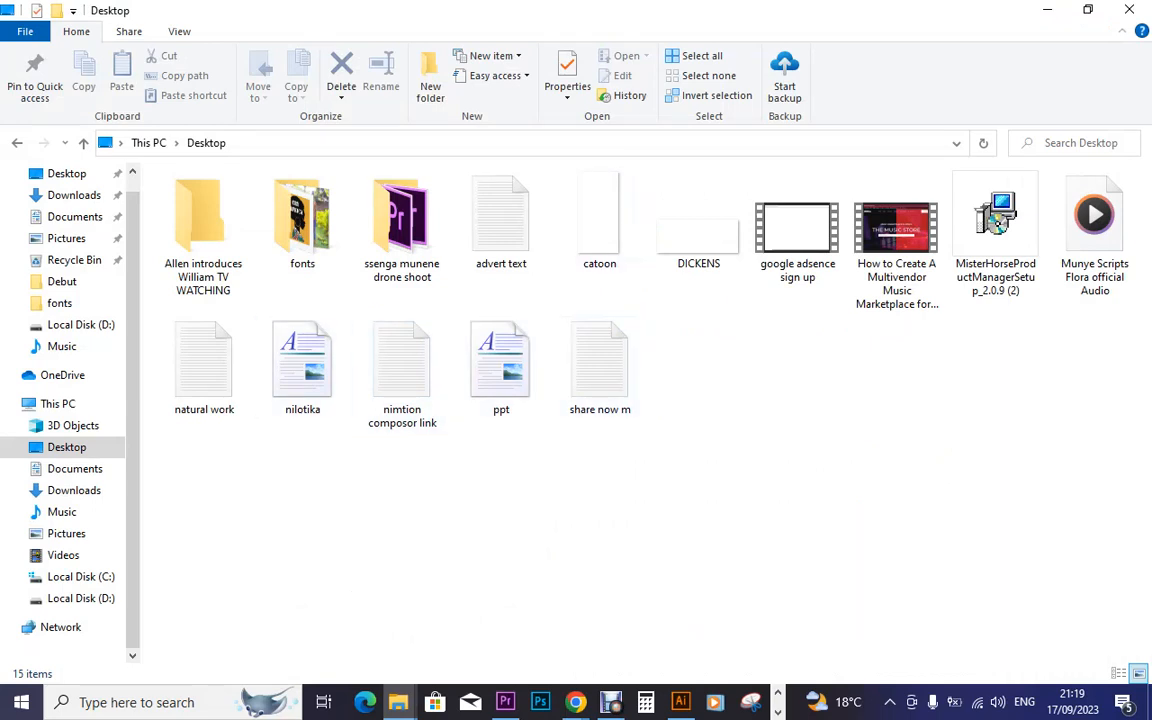
Open the 'share now m' note in Notepad and copy its two Google Drive links
{"action": "left_click", "coordinate": [600, 360]}
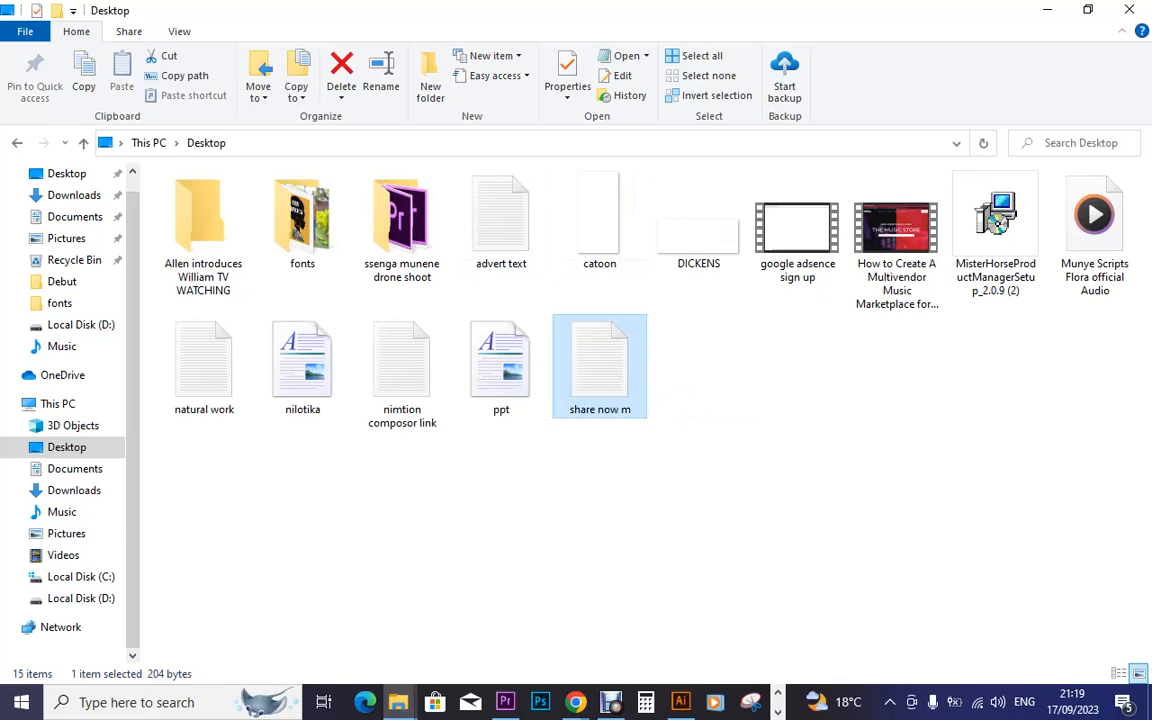
{"action": "key", "text": "Return"}
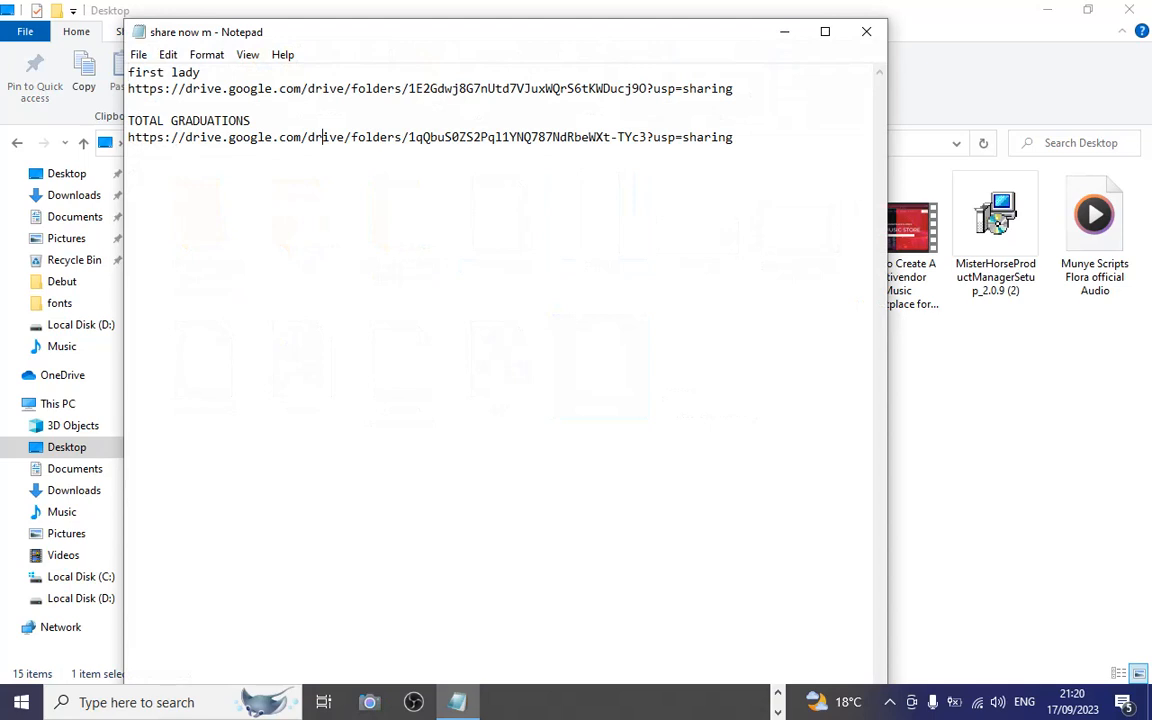
{"action": "key", "text": "ctrl+a"}
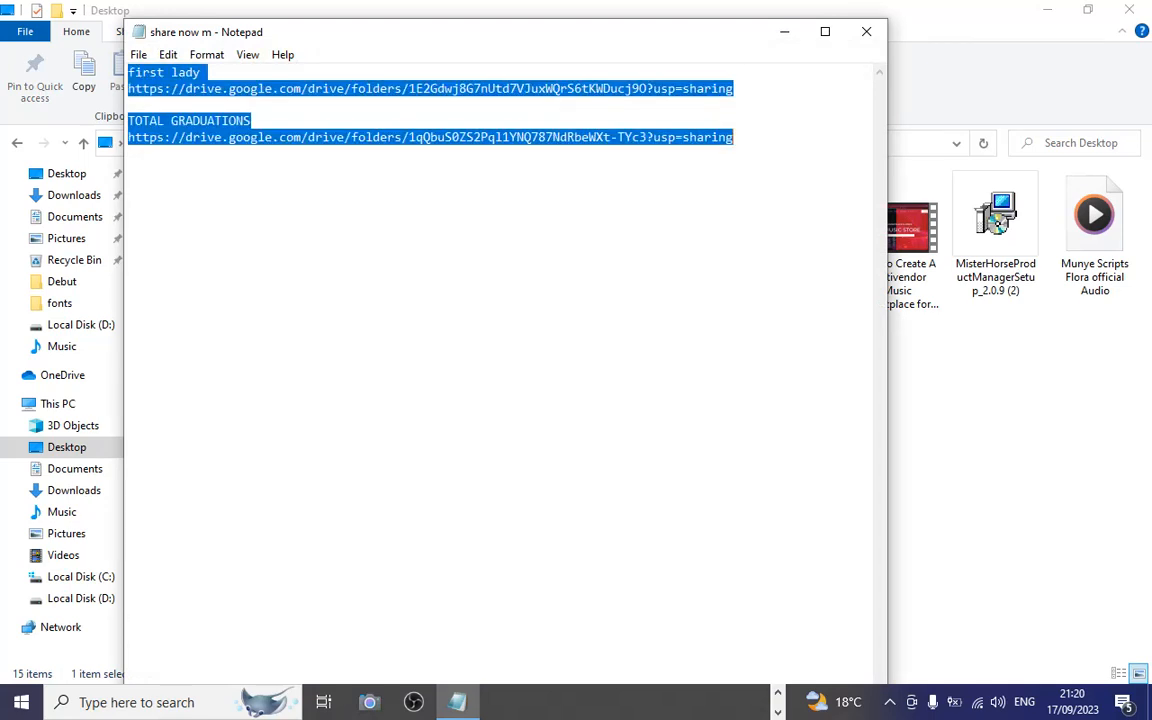
{"action": "left_click", "coordinate": [935, 410]}
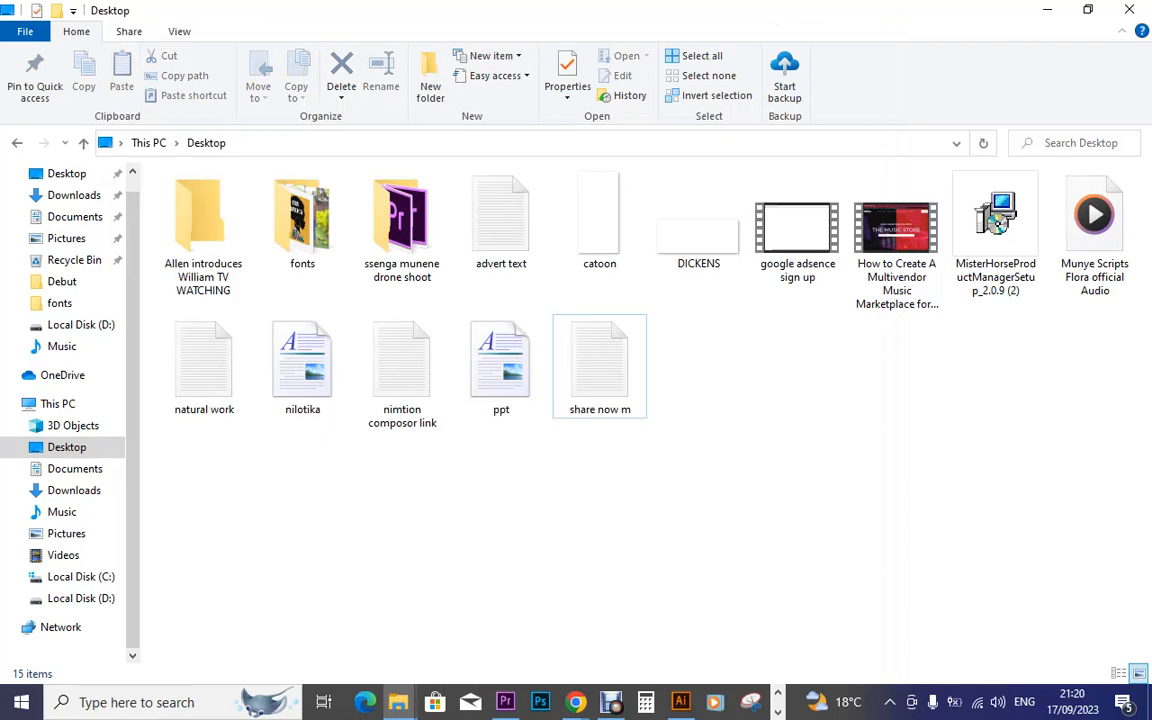
Paste the copied Drive links into the Flora lyrics box, then delete them again
{"action": "mouse_move", "coordinate": [575, 702]}
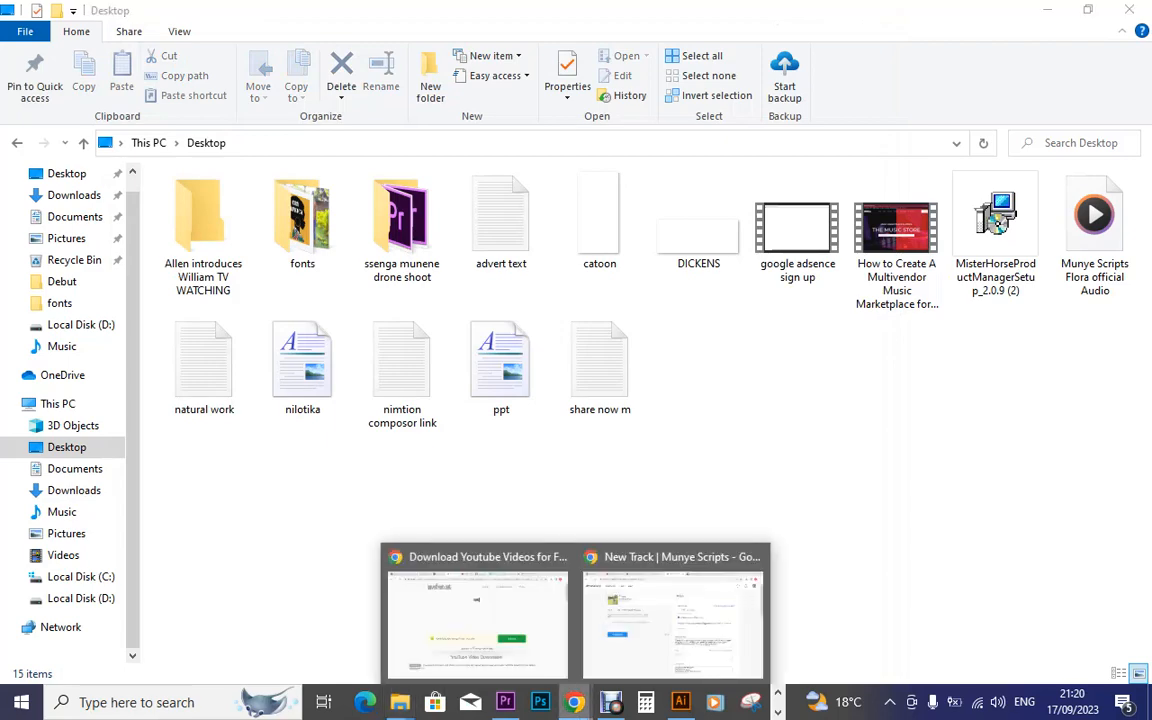
{"action": "left_click", "coordinate": [673, 612]}
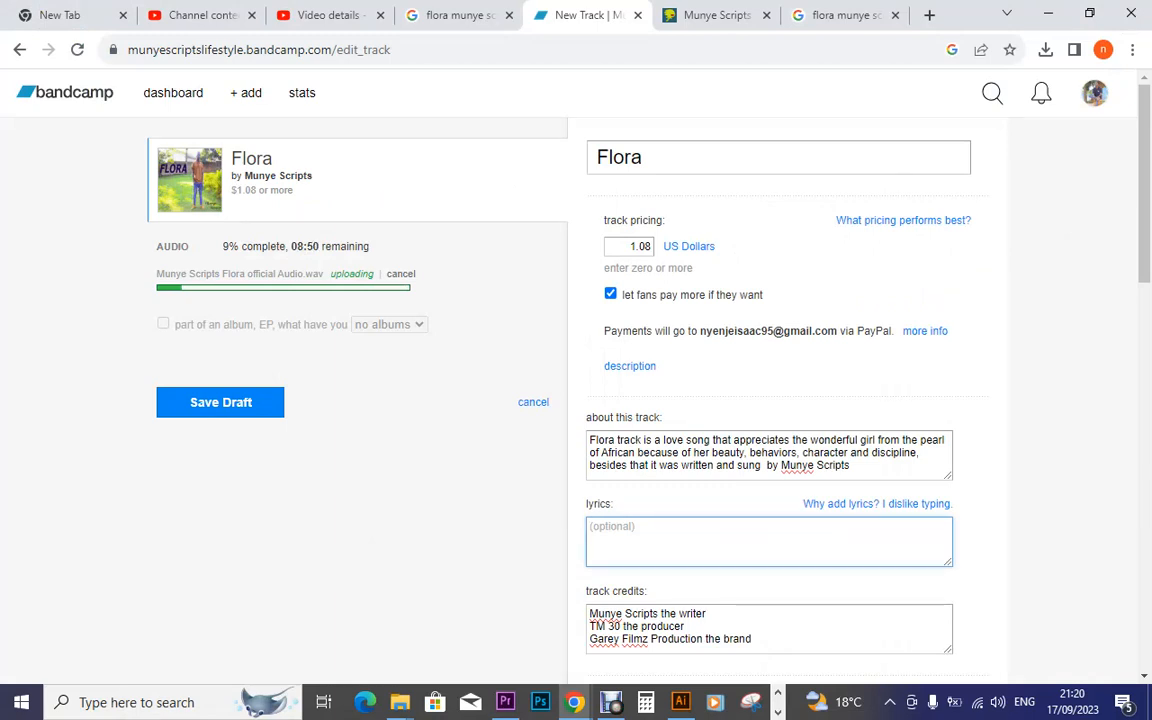
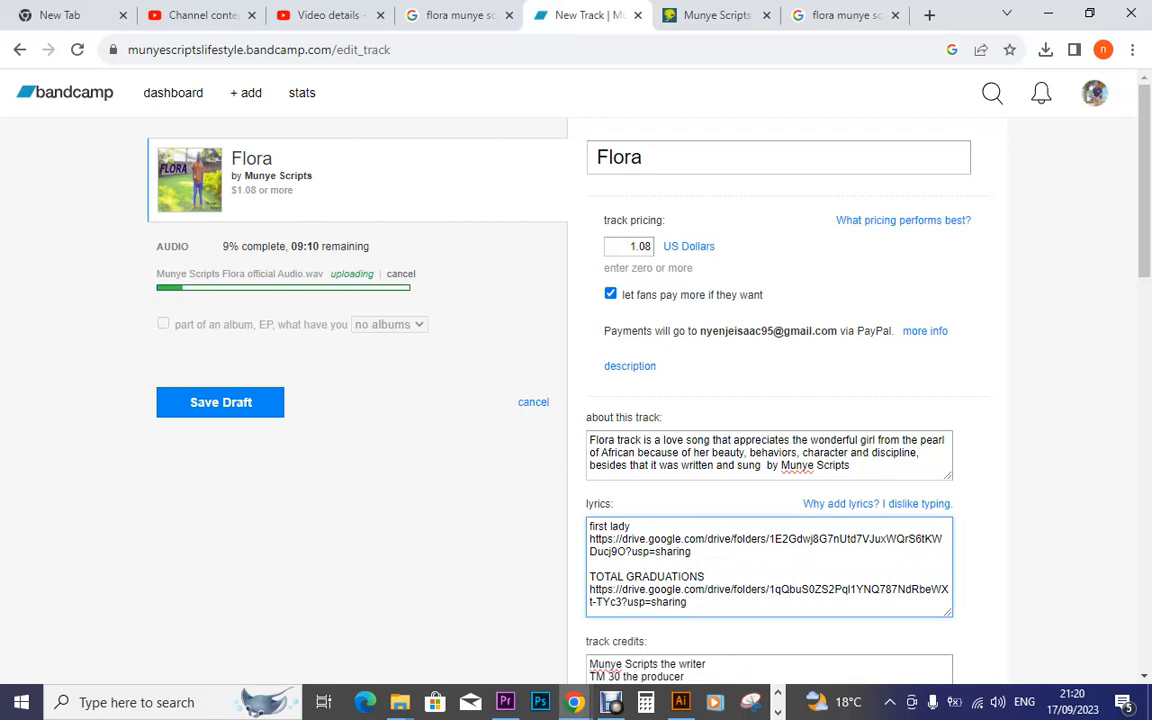
{"action": "left_click_drag", "start_coordinate": [688, 603], "coordinate": [589, 525]}
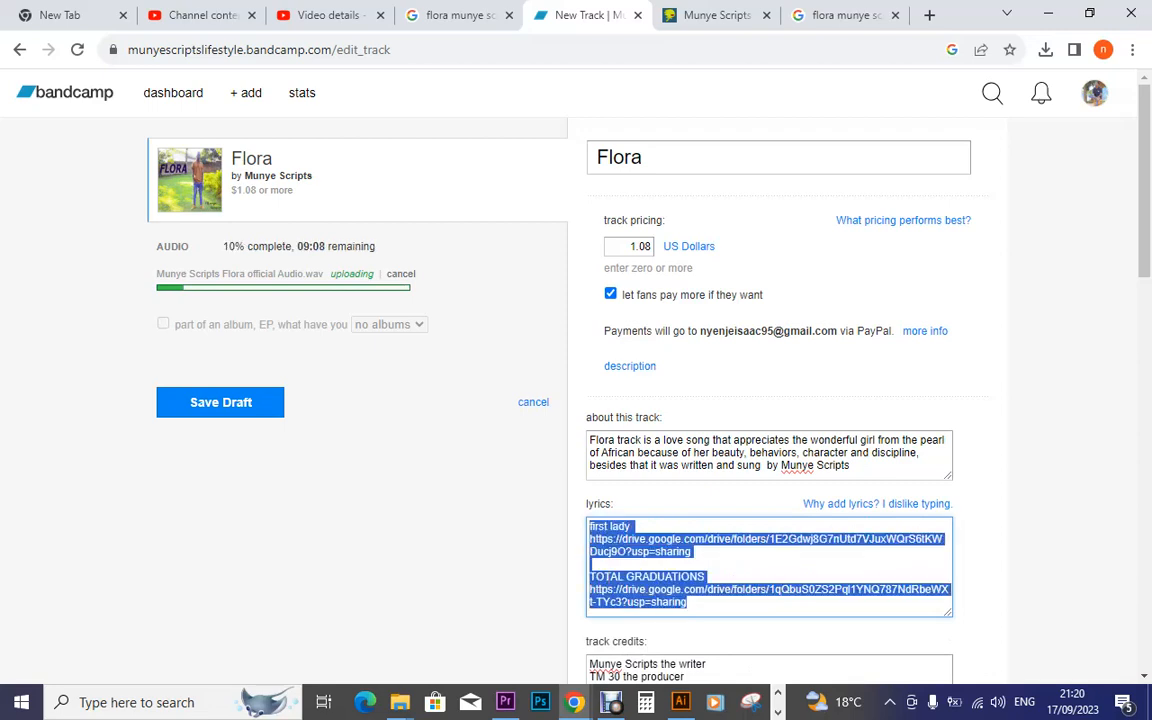
{"action": "key", "text": "BackSpace"}
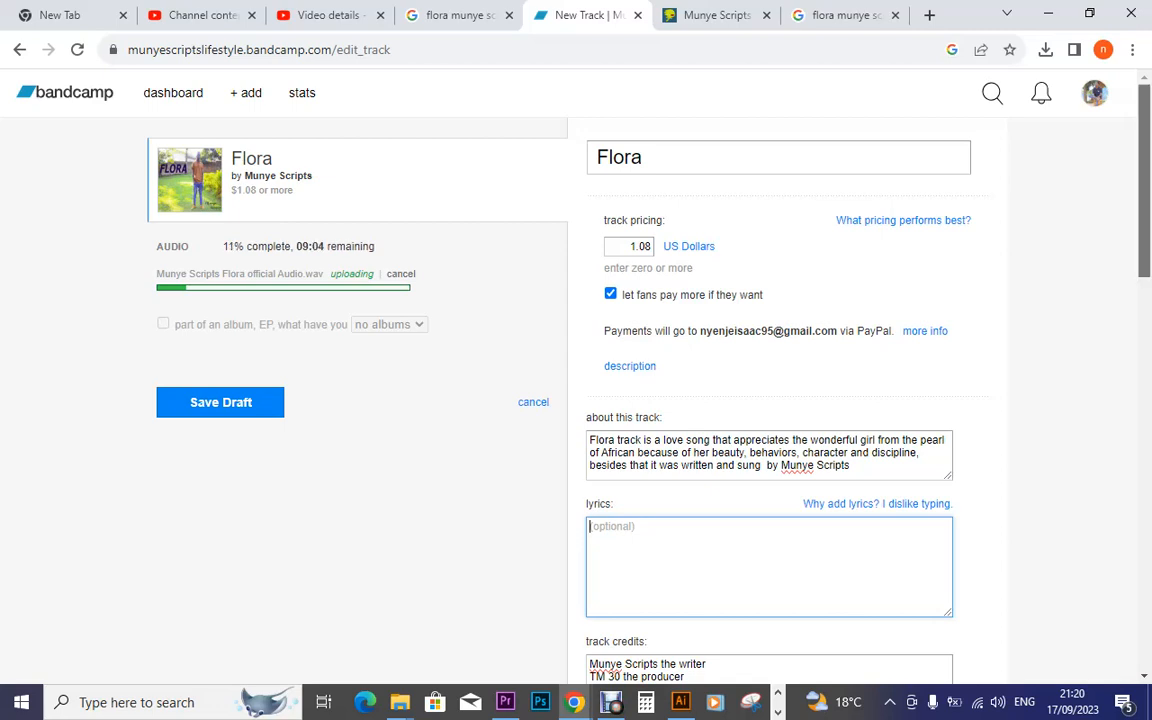
{"action": "scroll", "coordinate": [576, 400], "scroll_direction": "down", "scroll_amount": 3}
{"action": "scroll", "coordinate": [768, 400], "scroll_direction": "down", "scroll_amount": 2}
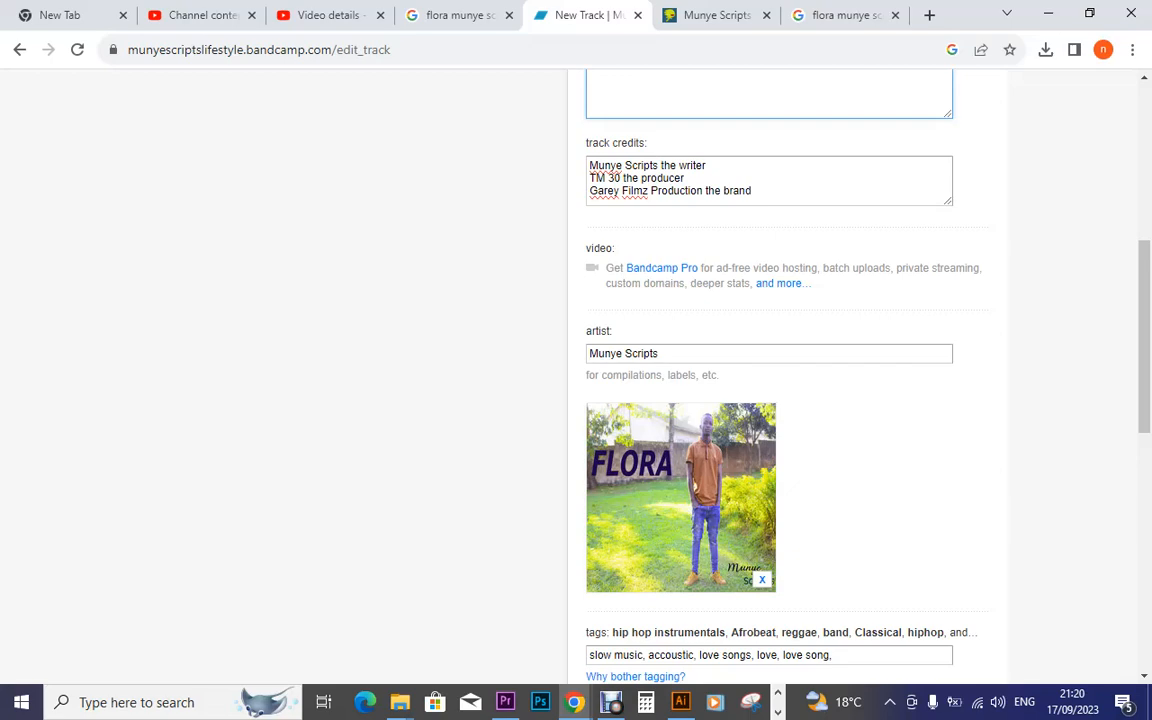
{"action": "scroll", "coordinate": [584, 400], "scroll_direction": "up", "scroll_amount": 5}
{"action": "scroll", "coordinate": [584, 400], "scroll_direction": "up", "scroll_amount": 1}
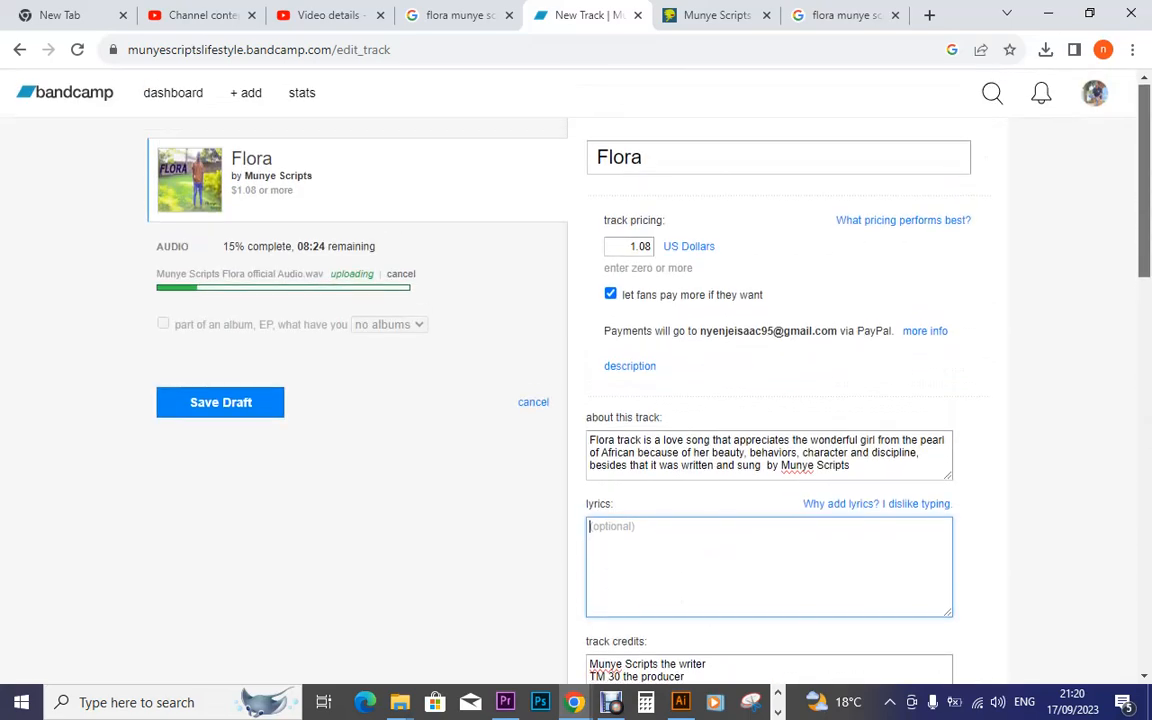